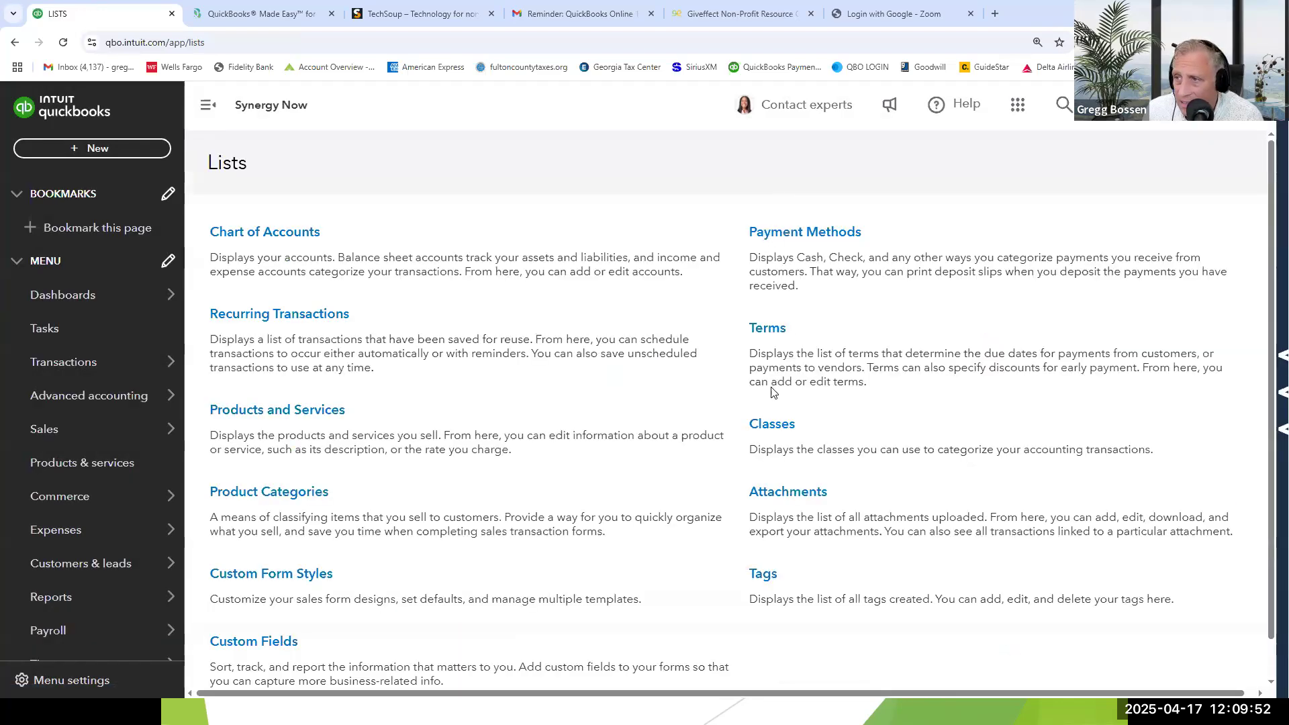
Open the Classes list, and start a new check
left_click(762, 425)
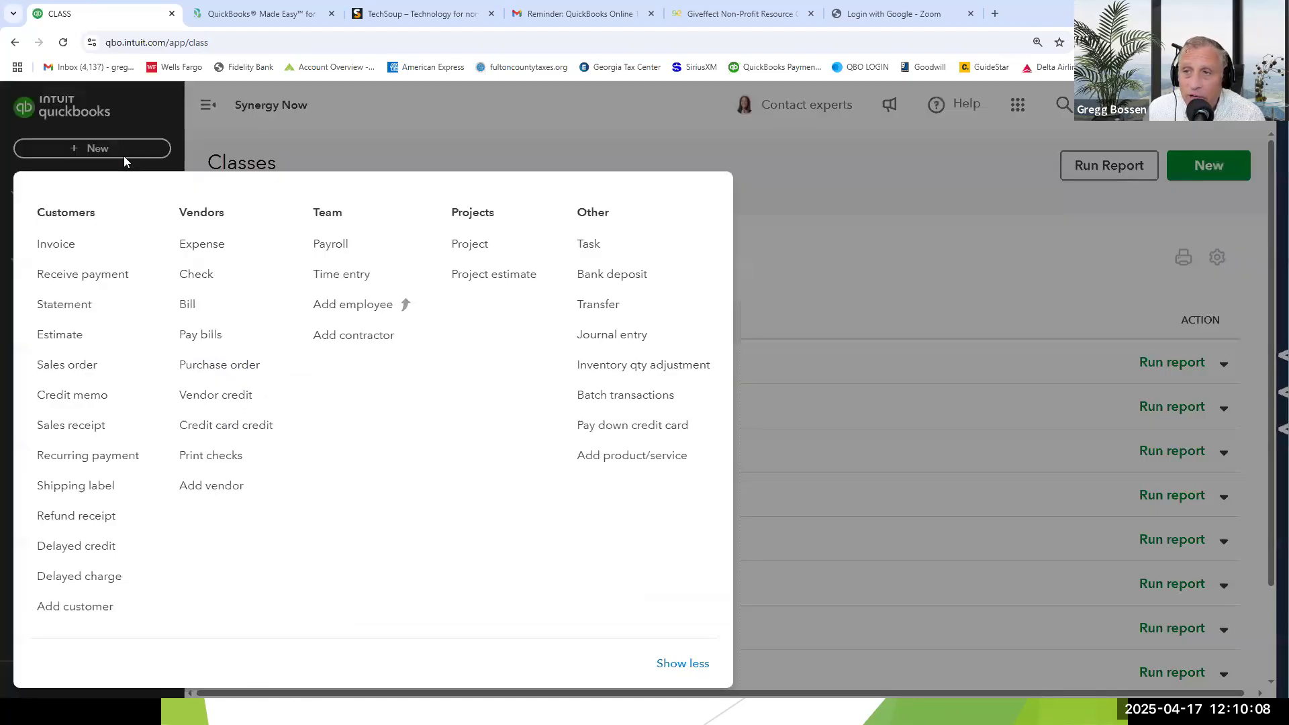
left_click(123, 156)
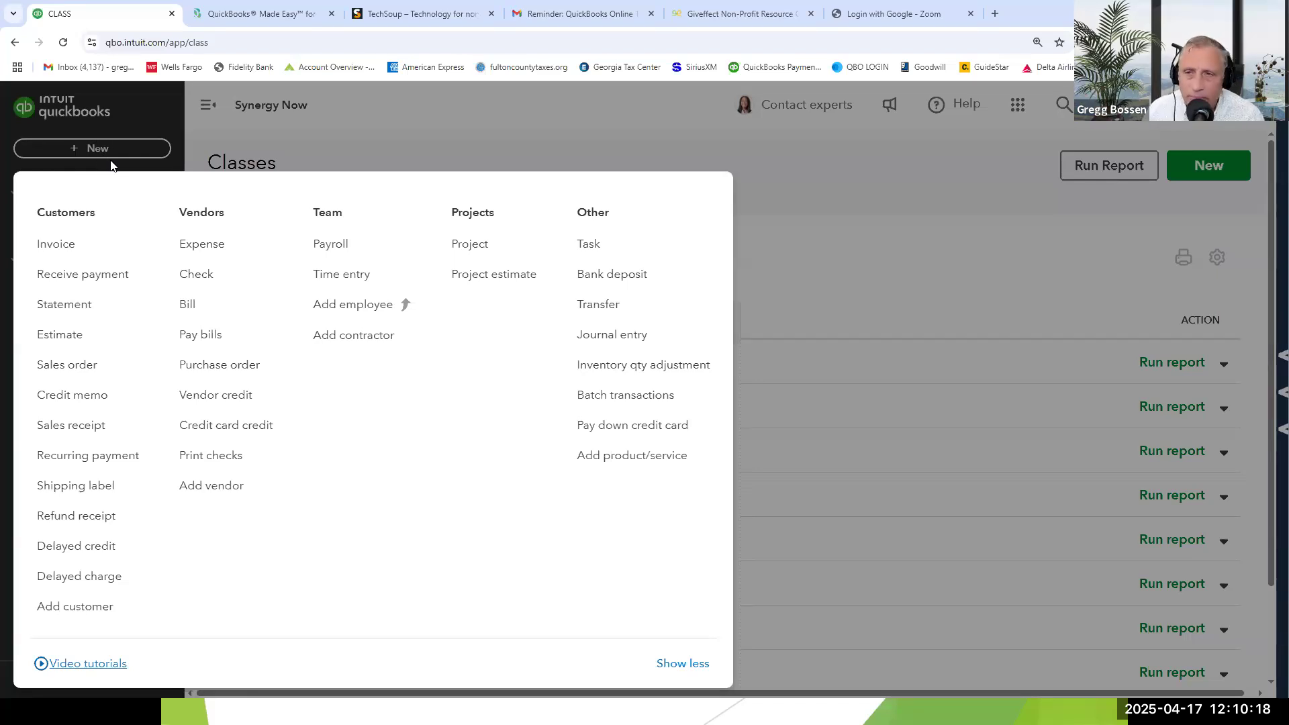
left_click(194, 285)
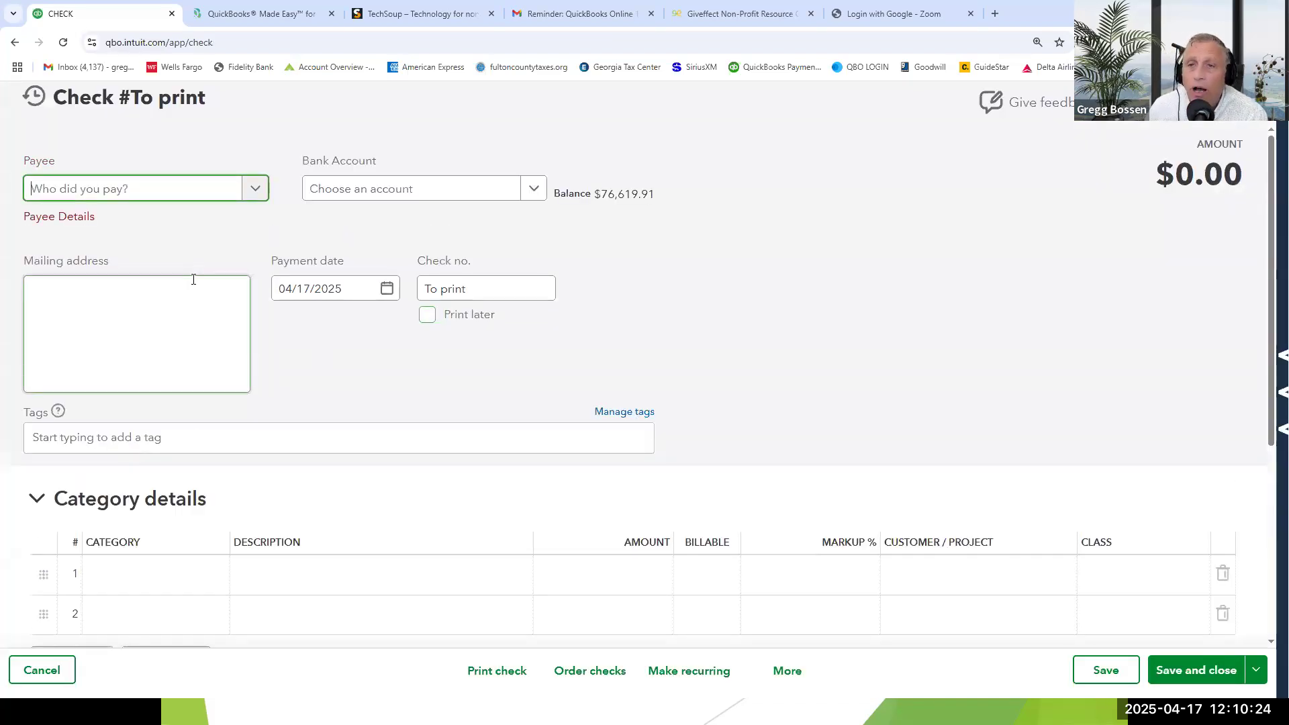
Set the check's payee to Office Depot and dismiss the suggested open bill without adding it
left_click(254, 194)
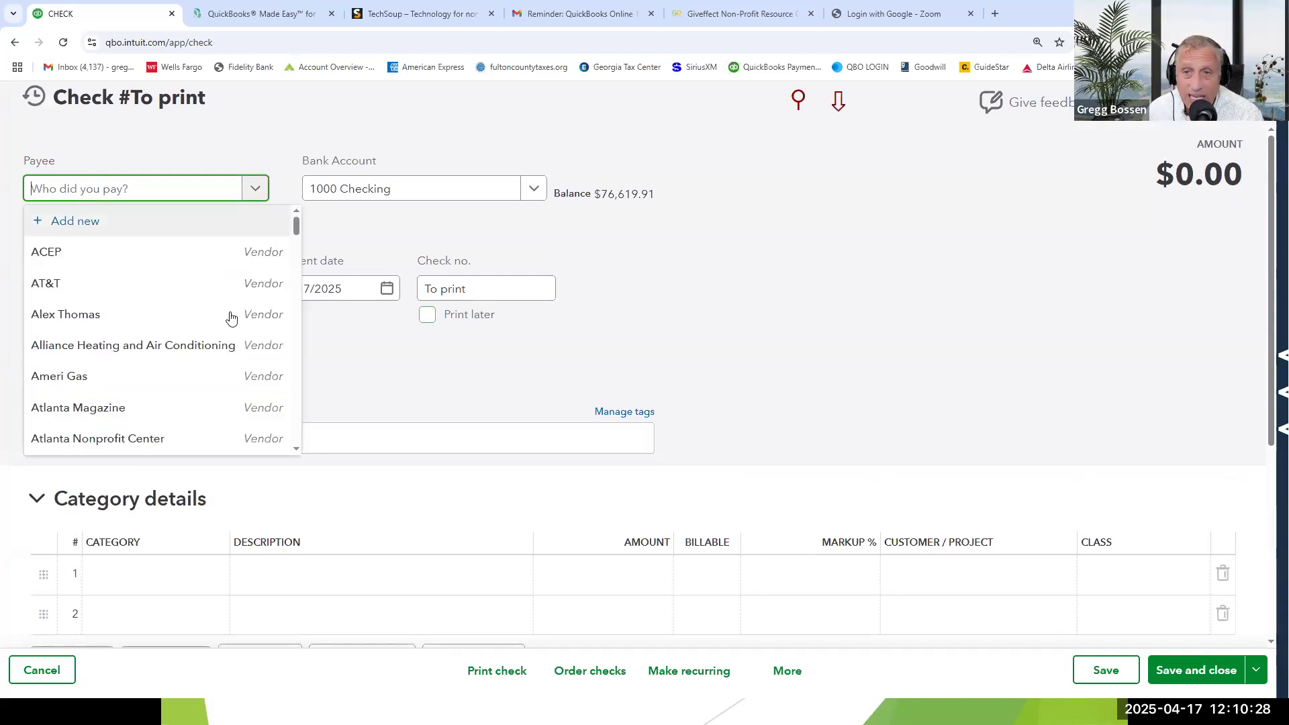
scroll(188, 331, "down", 3)
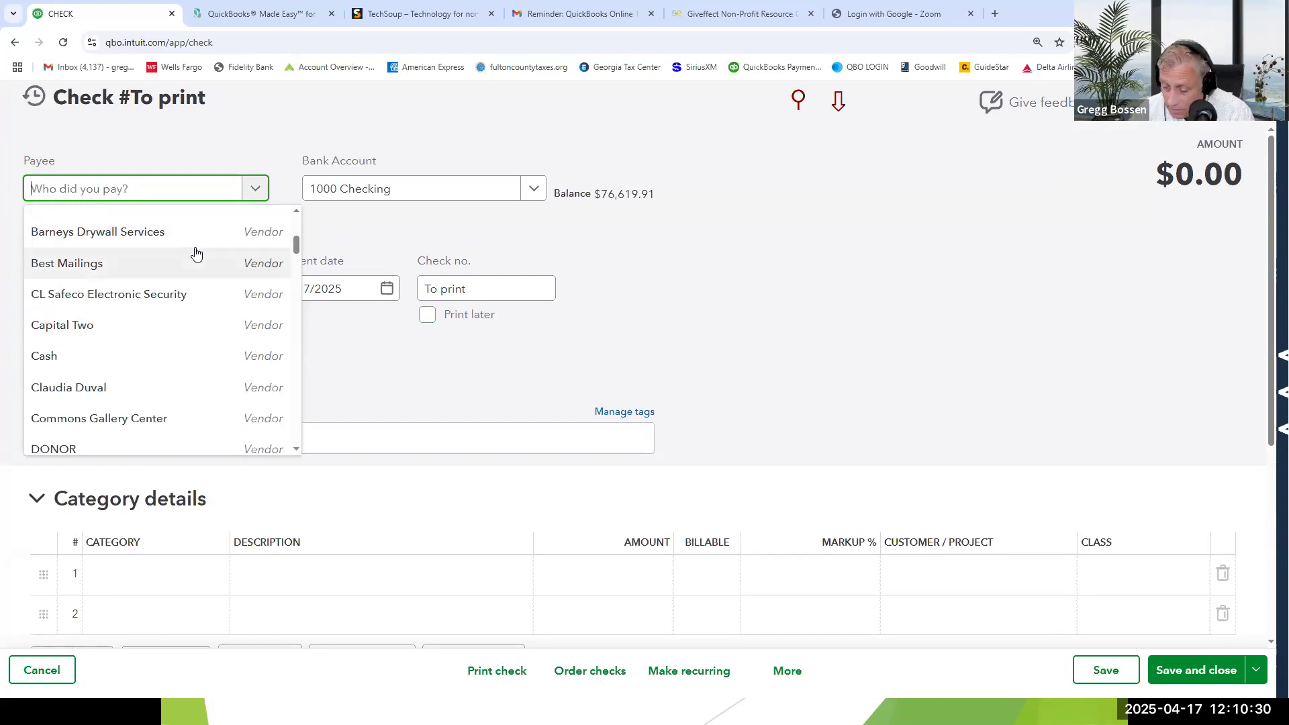
type("off")
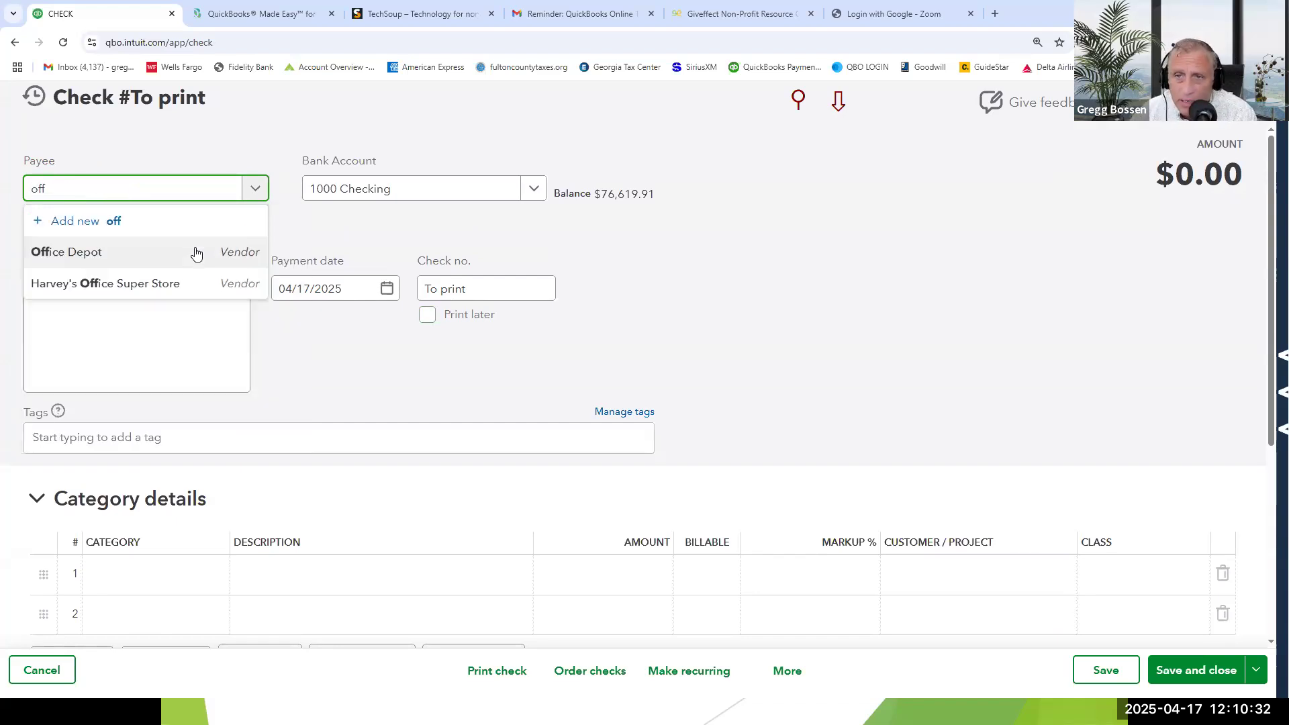
left_click(159, 261)
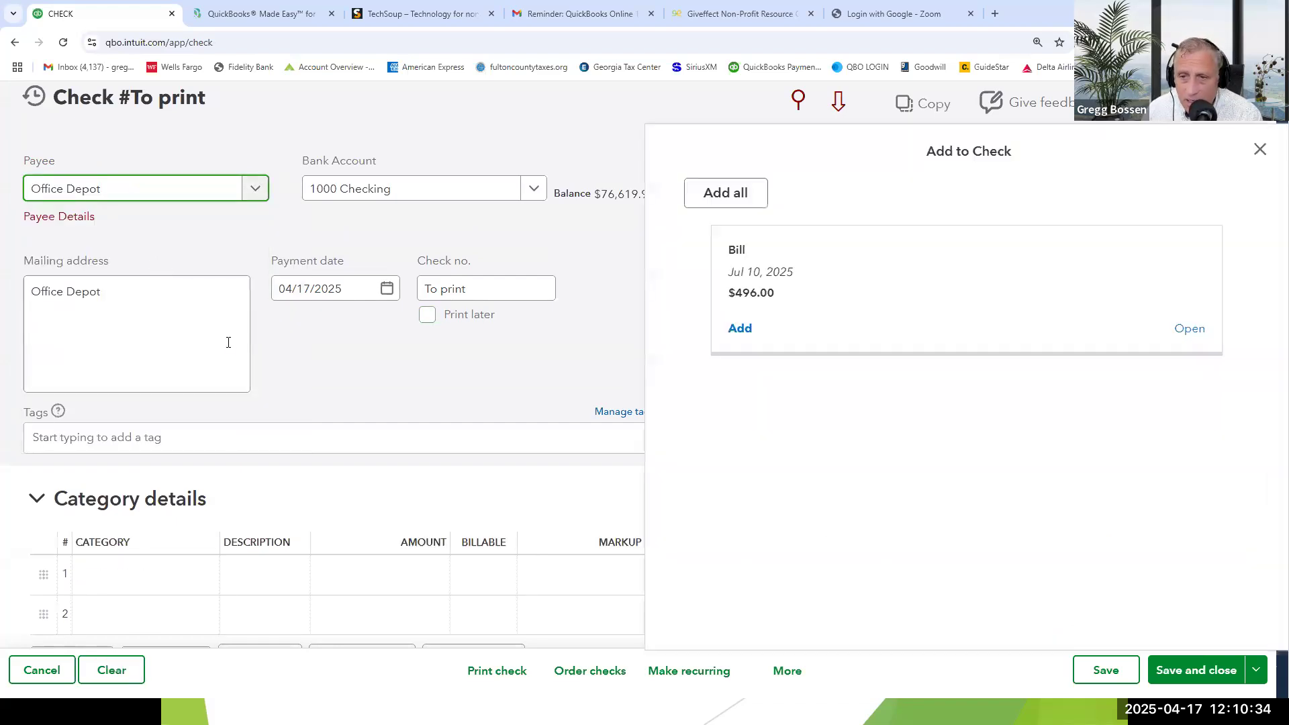
left_click(1260, 153)
Assign the check's first category line to 6245 Other Supplies with the class 70 Administrative
scroll(288, 523, "down", 2)
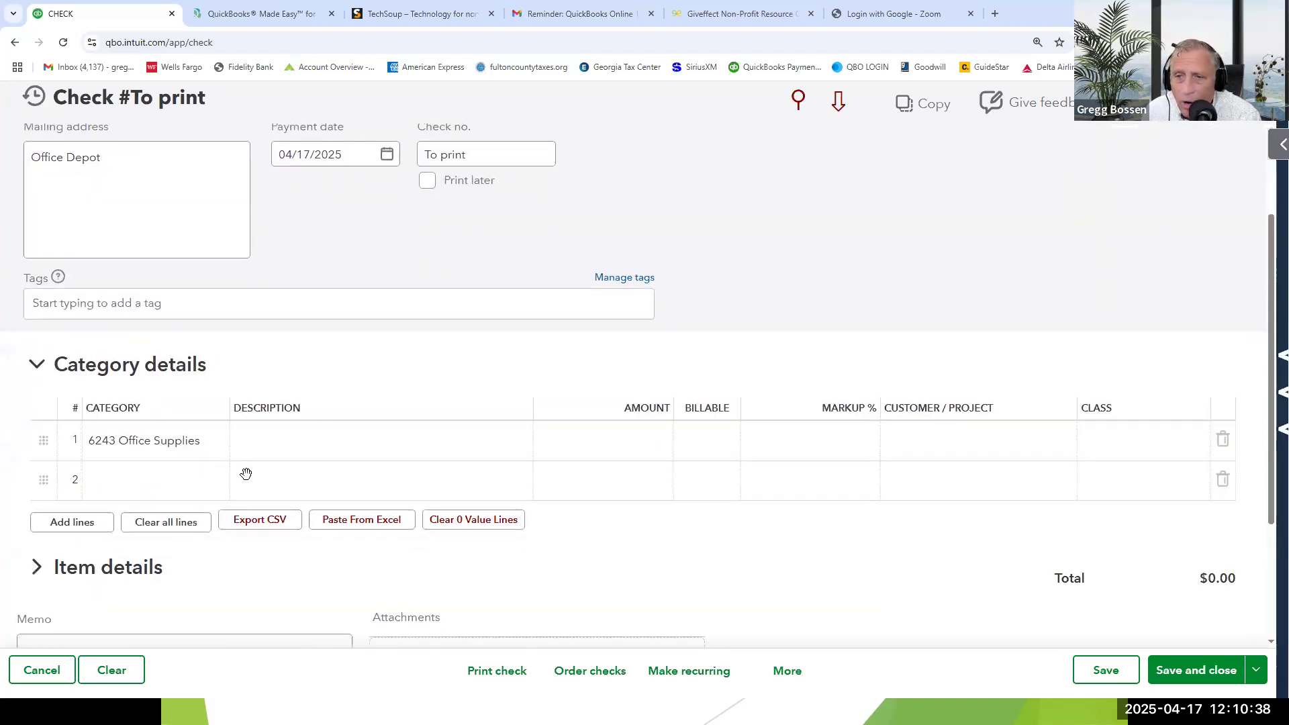
left_click(215, 447)
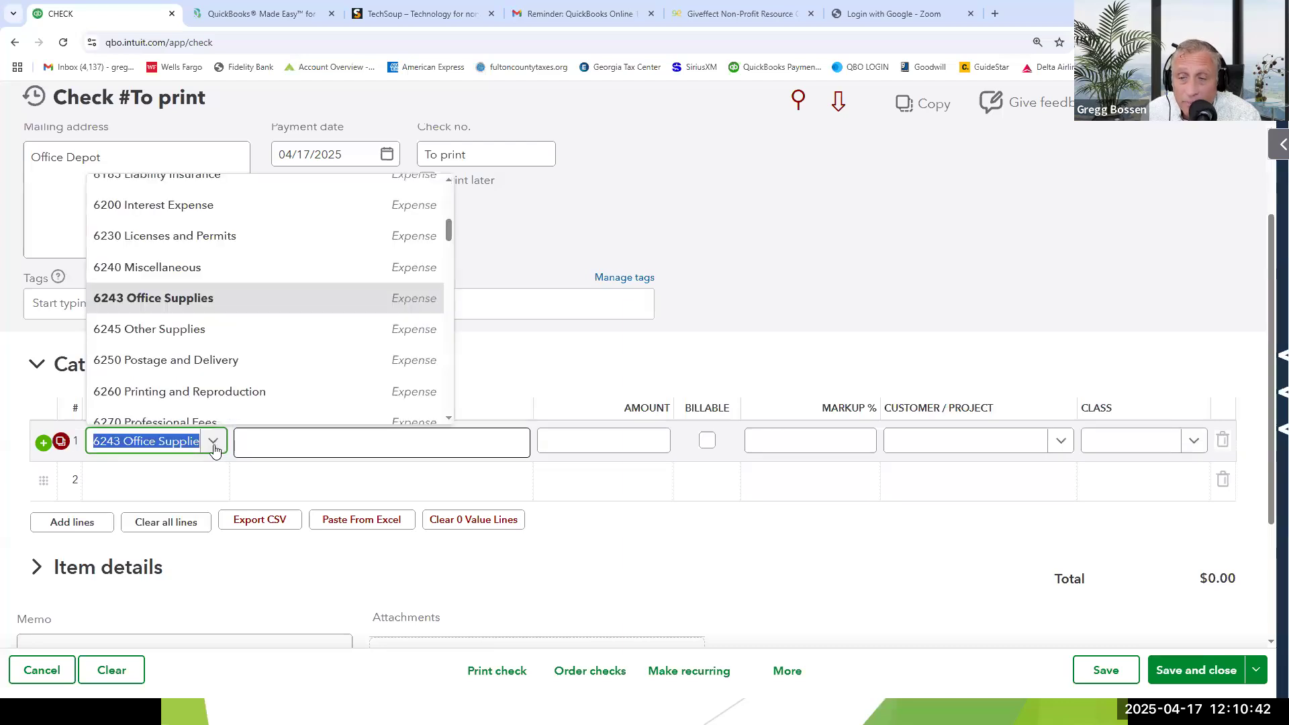
left_click(198, 330)
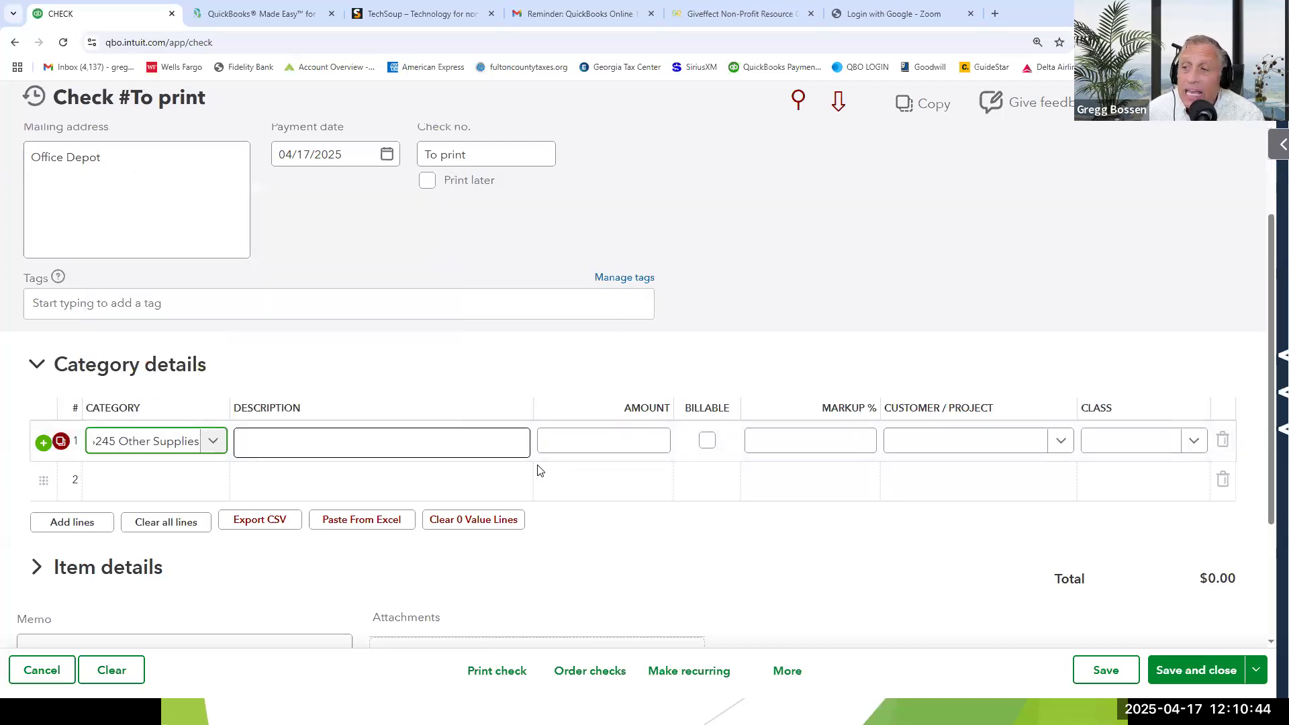
left_click(1176, 445)
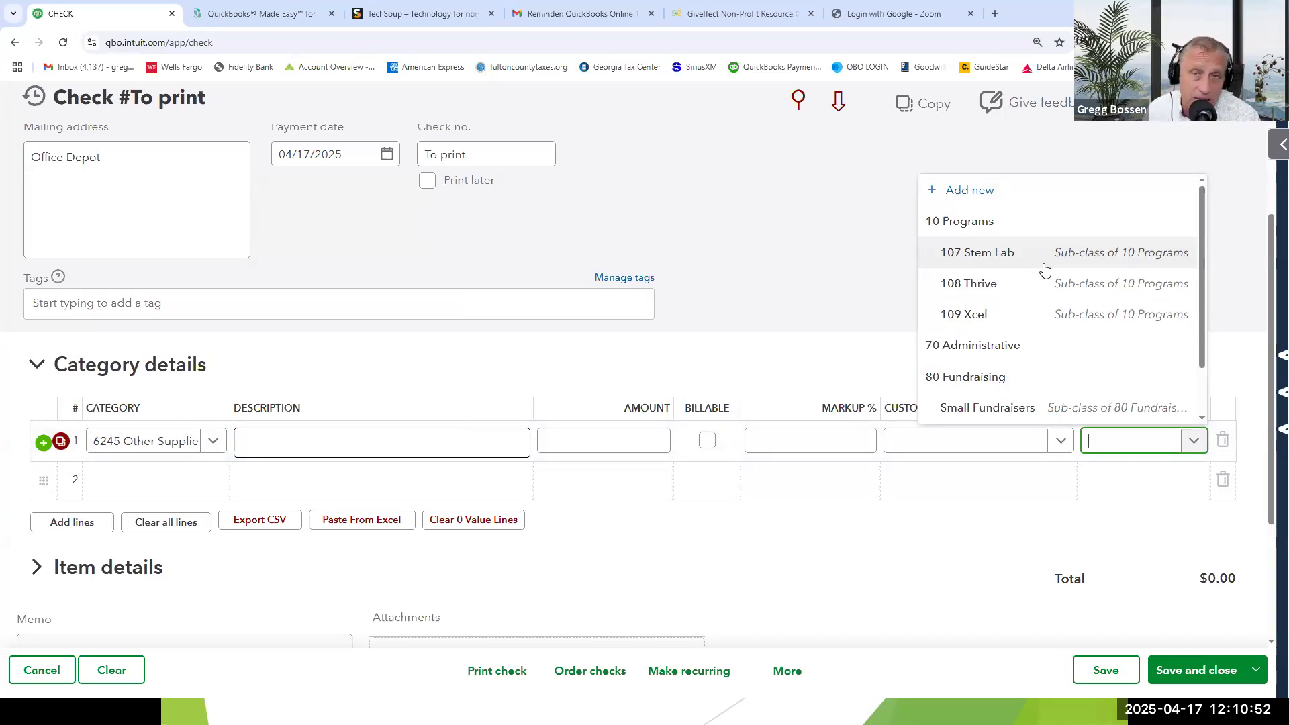
left_click(1011, 351)
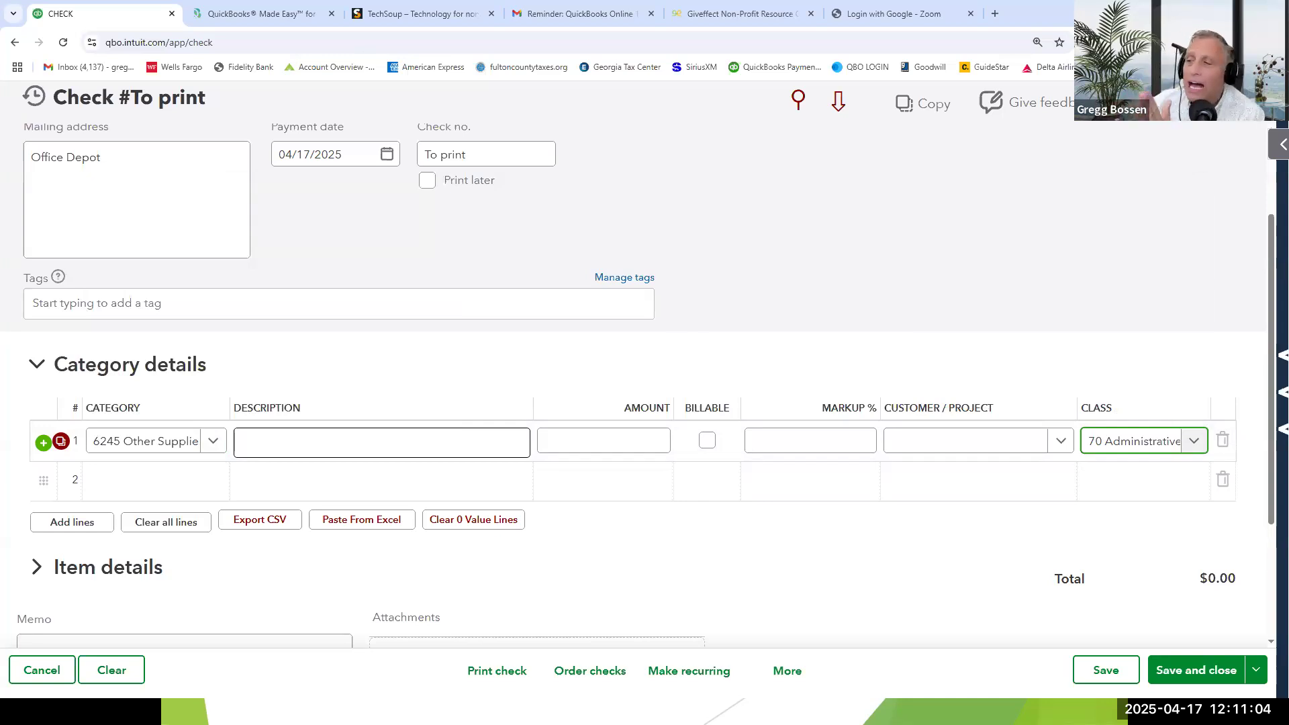
left_click(1195, 442)
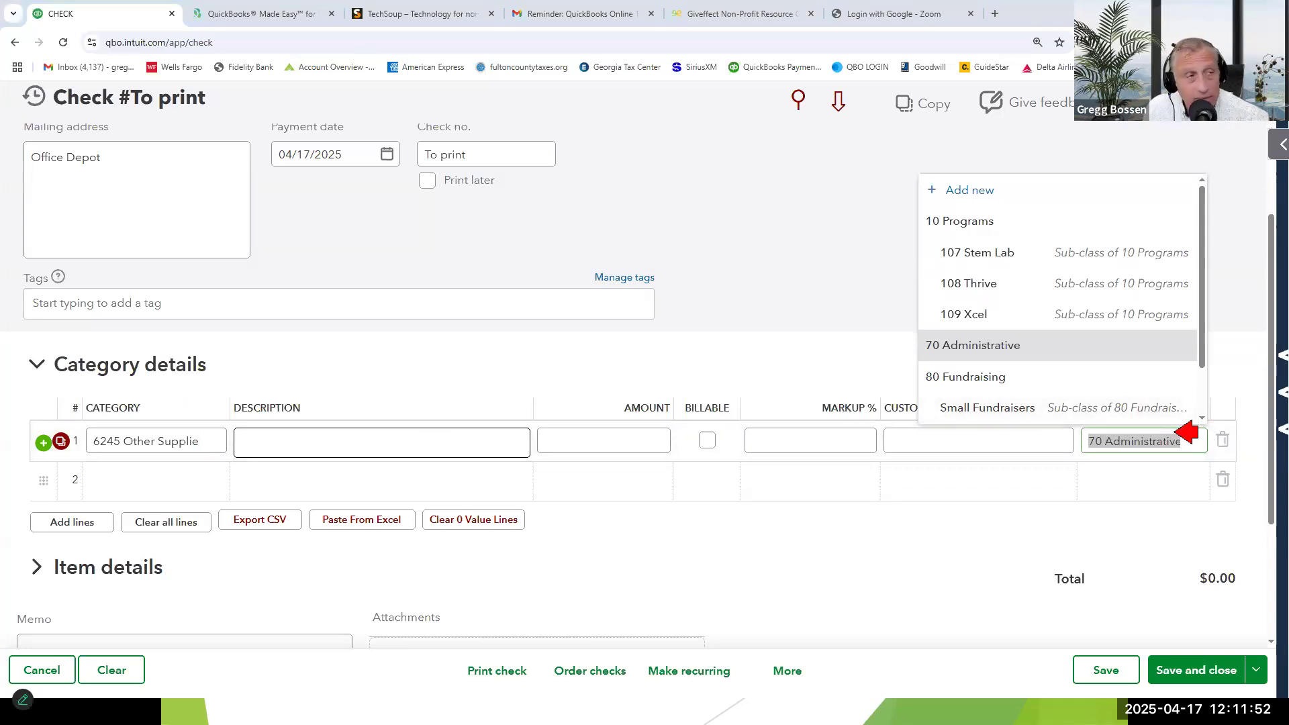
right_click(933, 116)
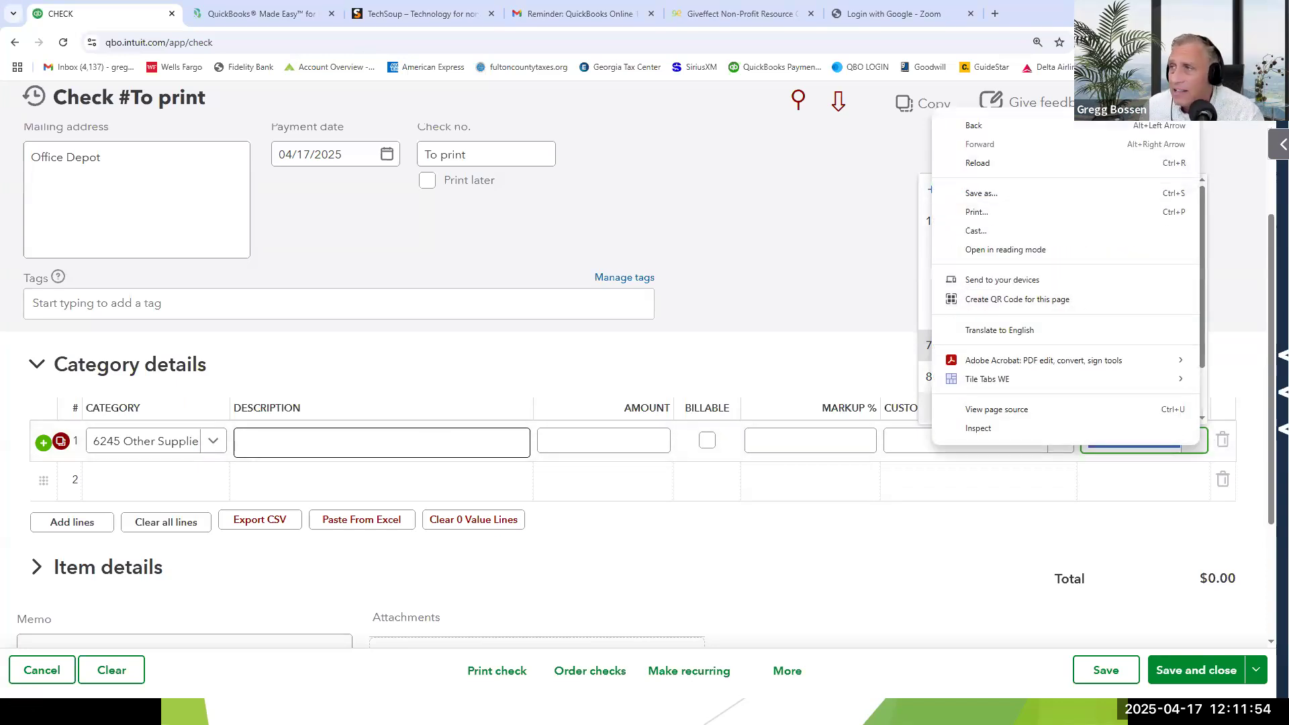
Search the web for "990pdf" in a new browser tab
left_click(994, 14)
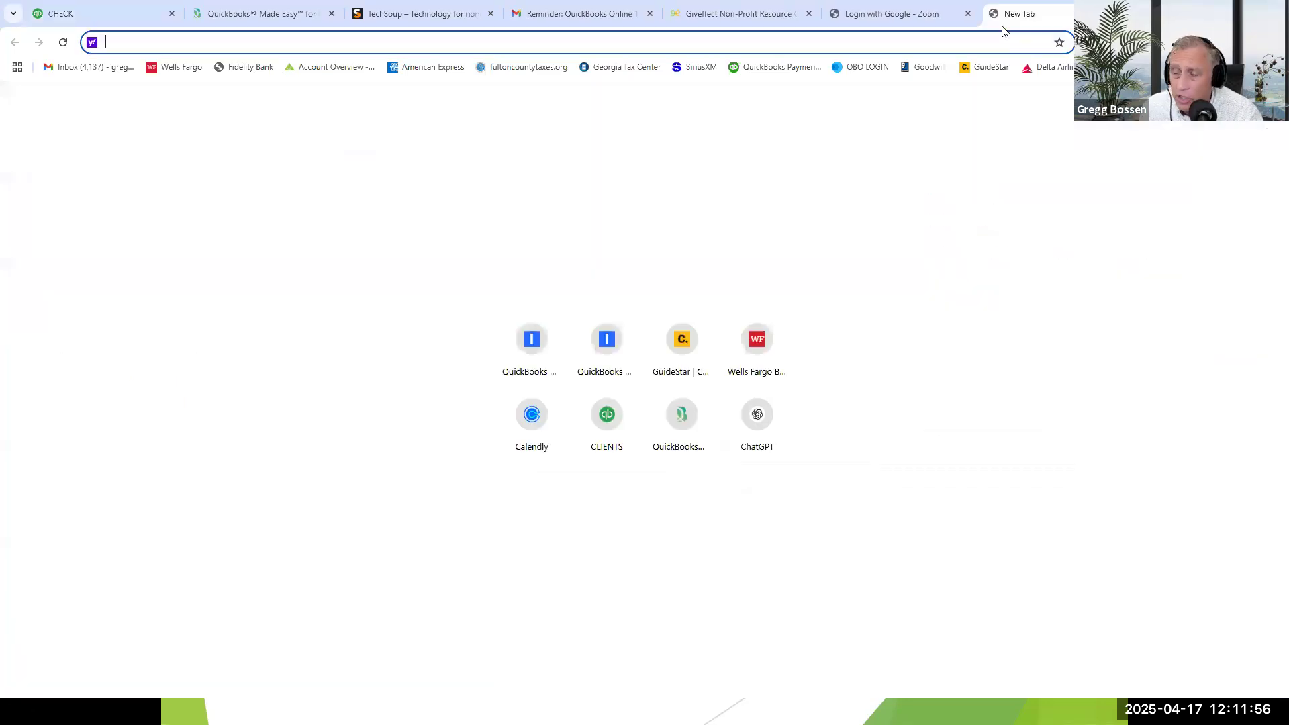
type("990")
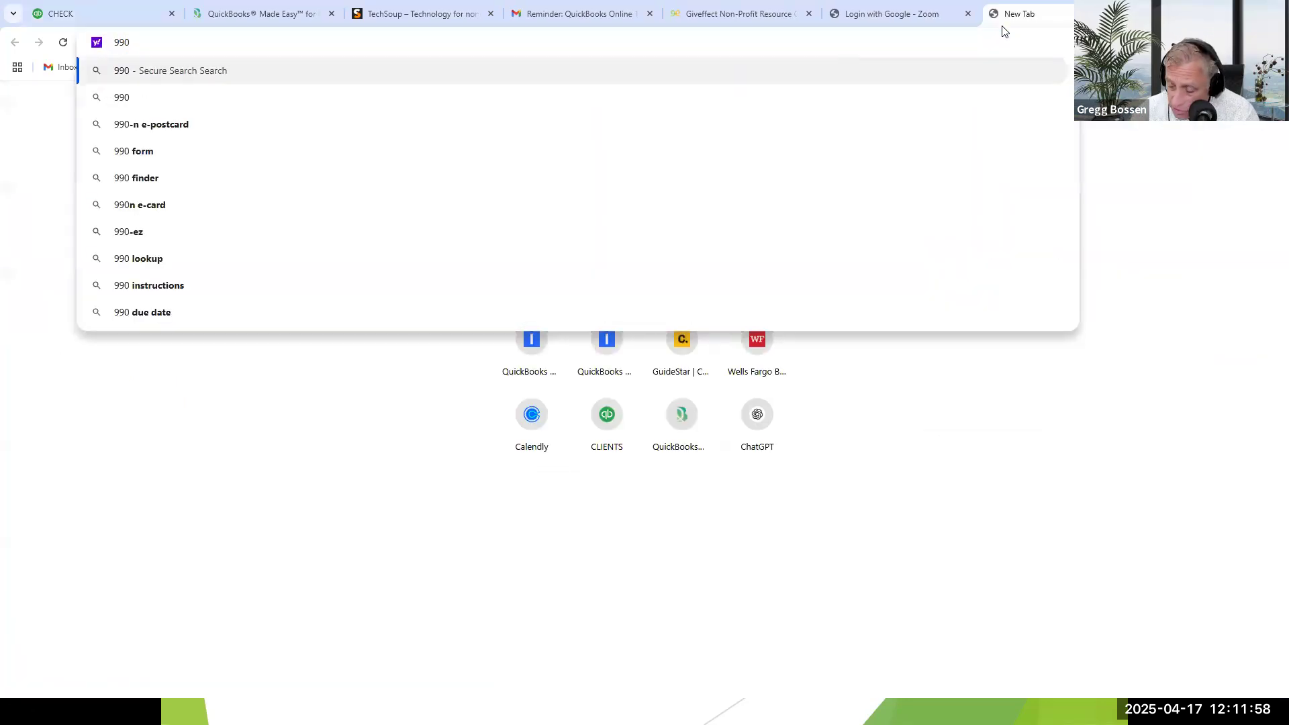
type("pdf")
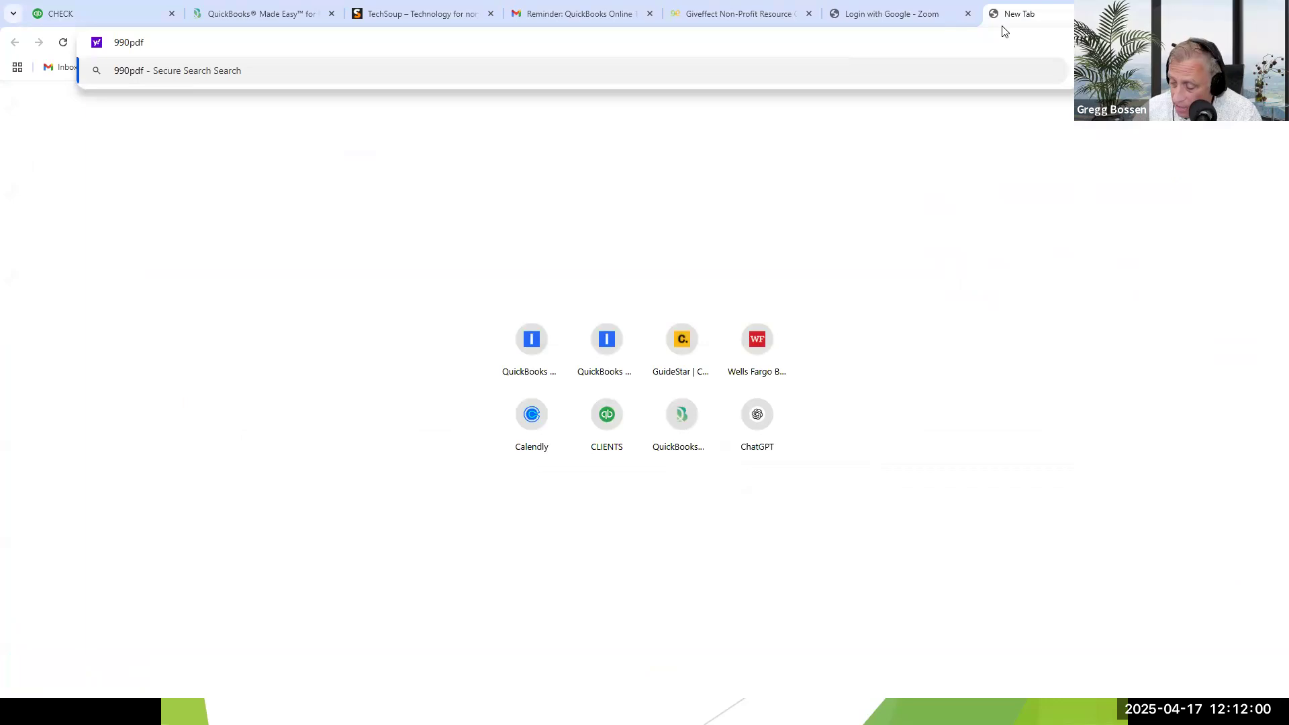
key("Return")
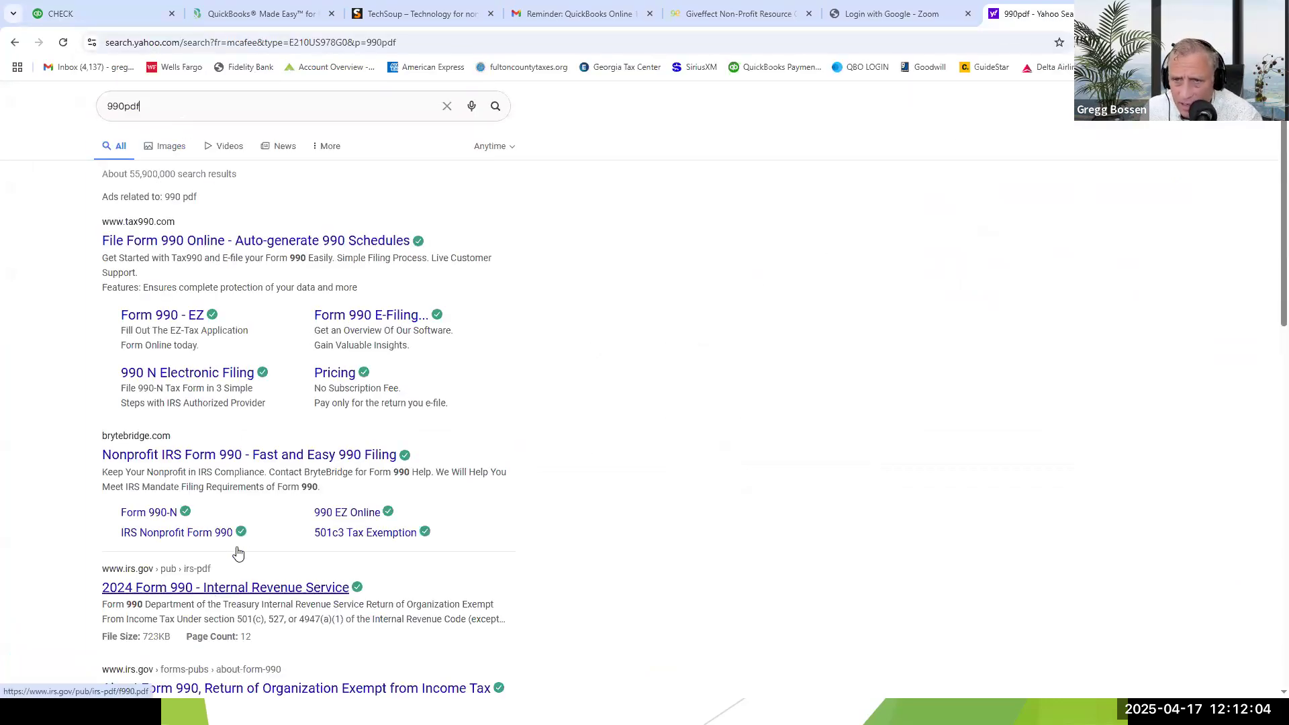
Open the IRS "Form 990 series downloads" page from the search results
scroll(237, 553, "down", 5)
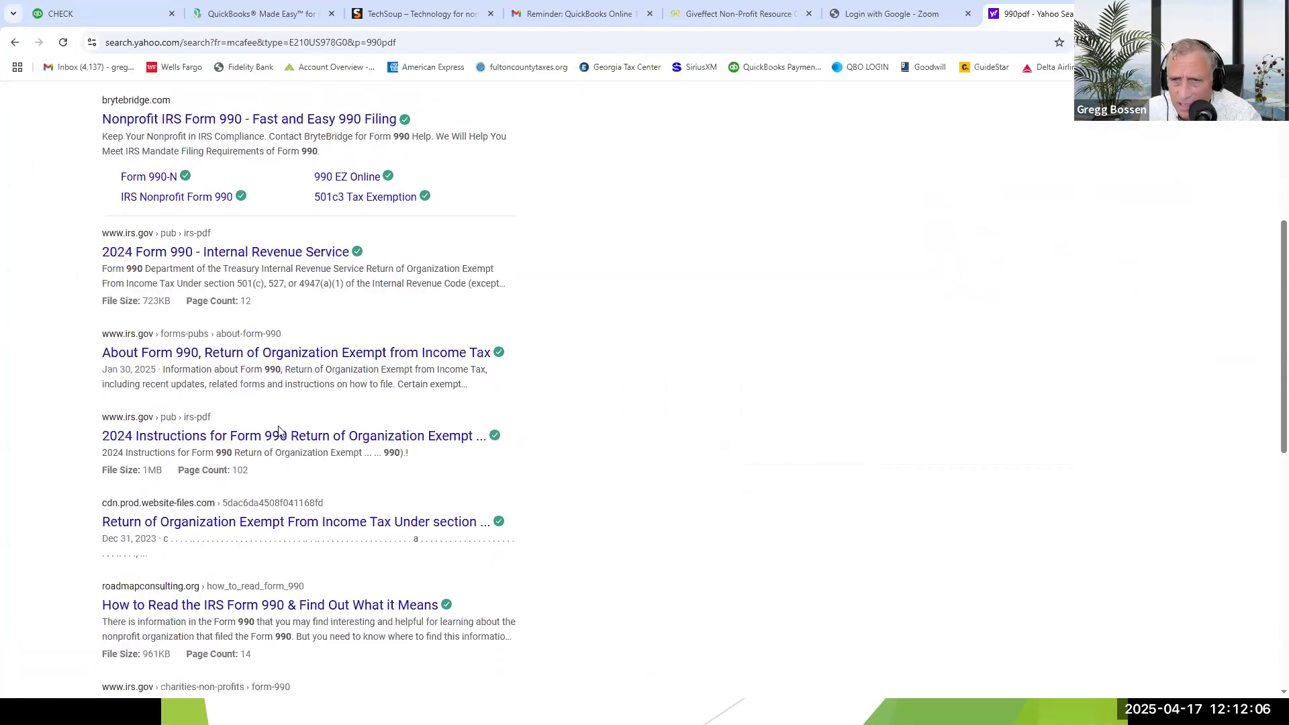
scroll(224, 468, "down", 2)
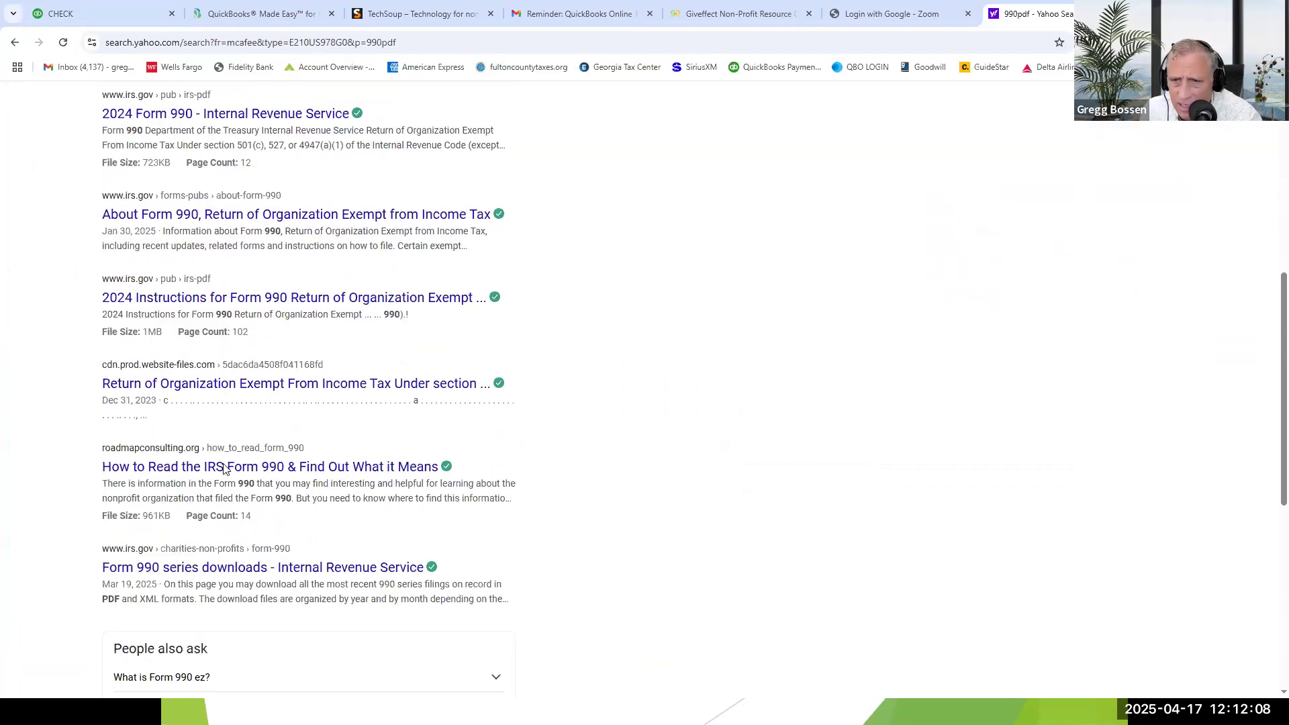
scroll(224, 468, "down", 1)
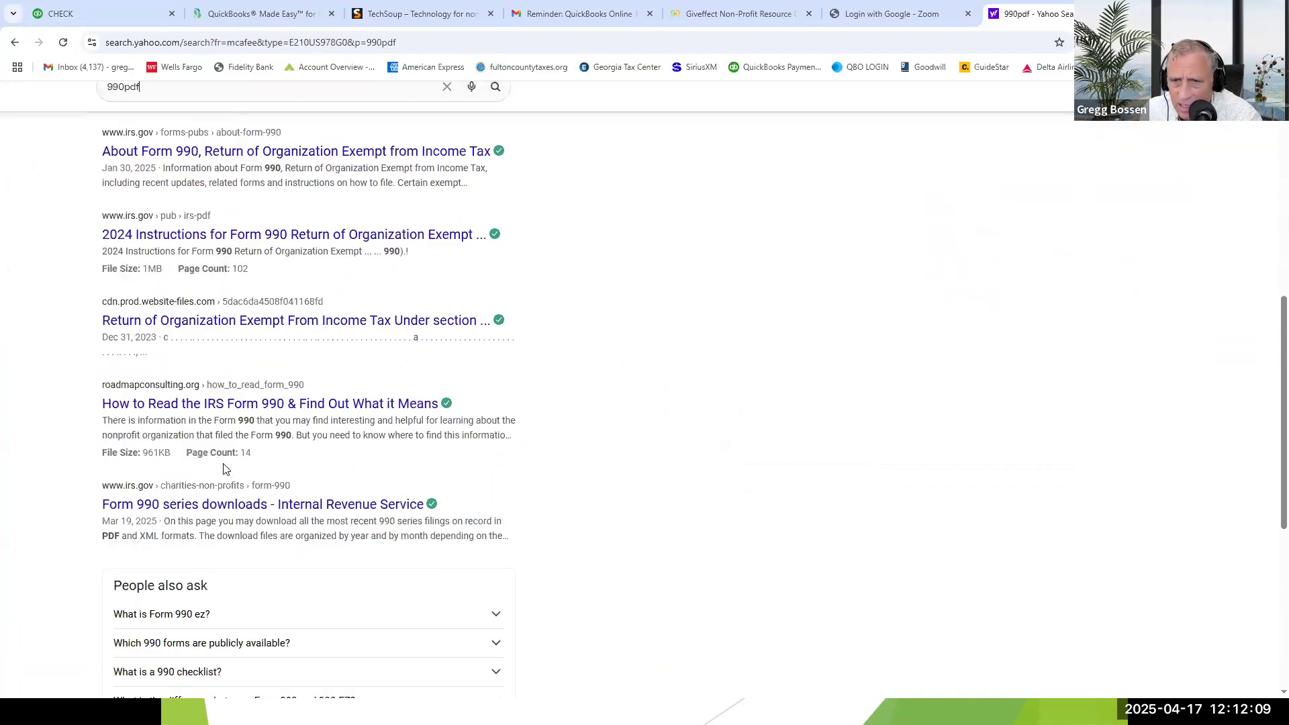
left_click(220, 512)
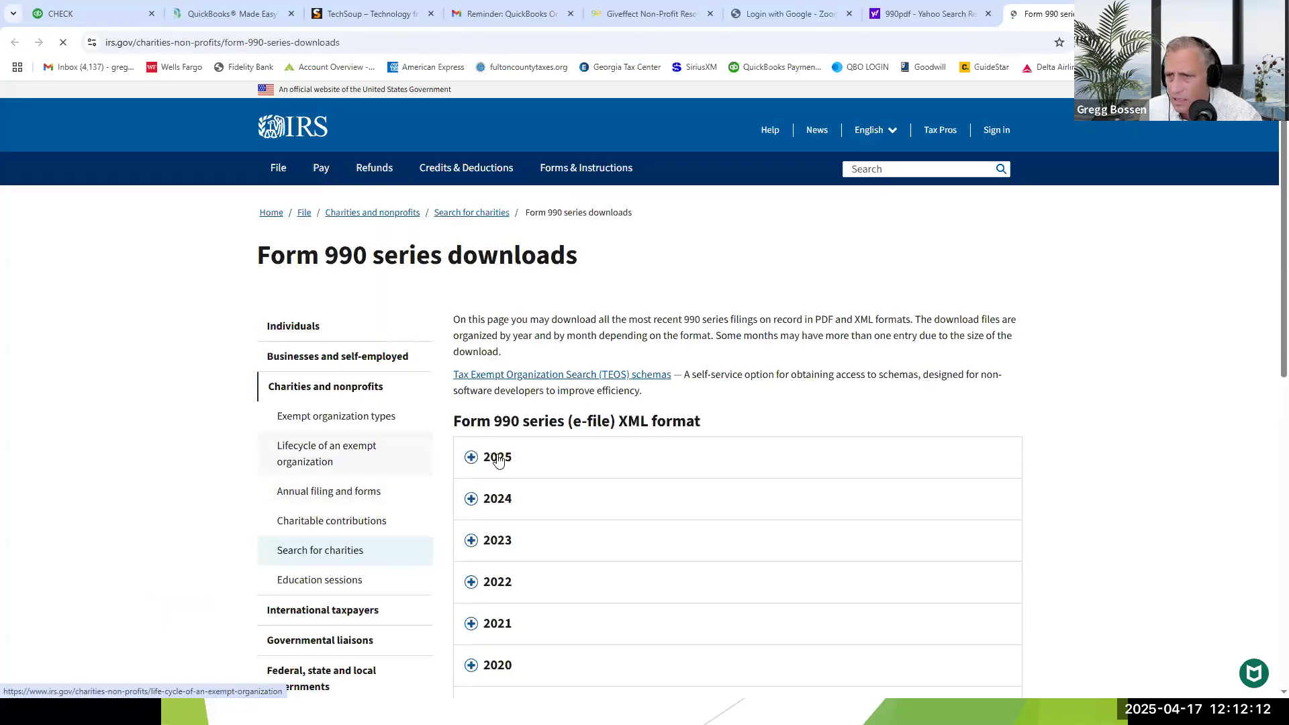
Expand the 2025 and 2024 e-file download lists and check them for a Form 990 PDF
left_click(495, 457)
scroll(497, 460, "down", 5)
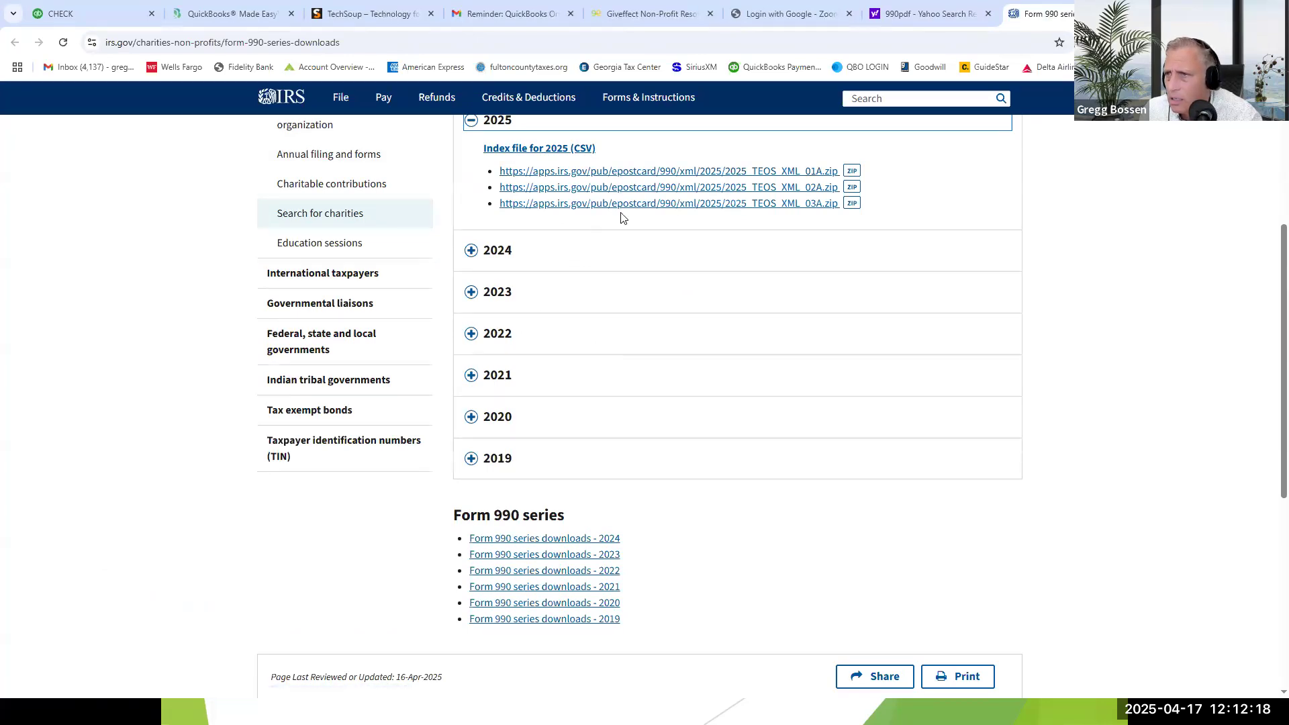
left_click(471, 251)
scroll(517, 275, "down", 1)
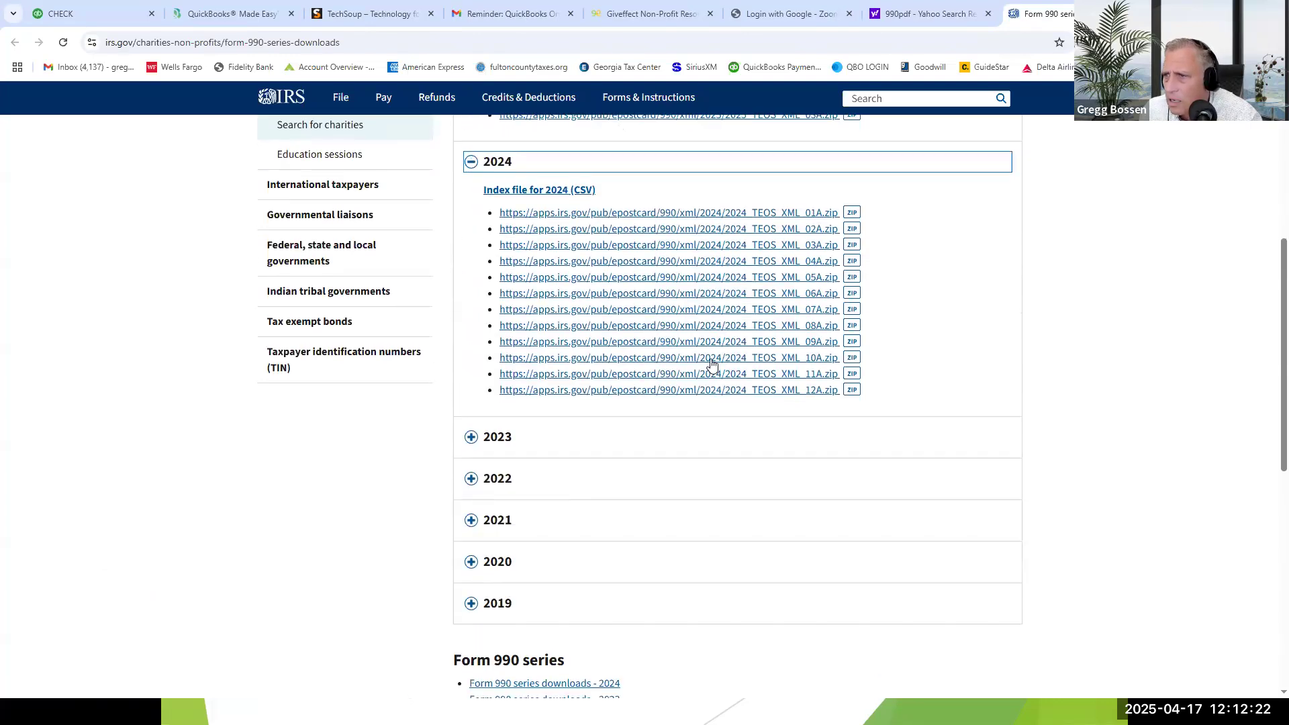
scroll(683, 392, "up", 6)
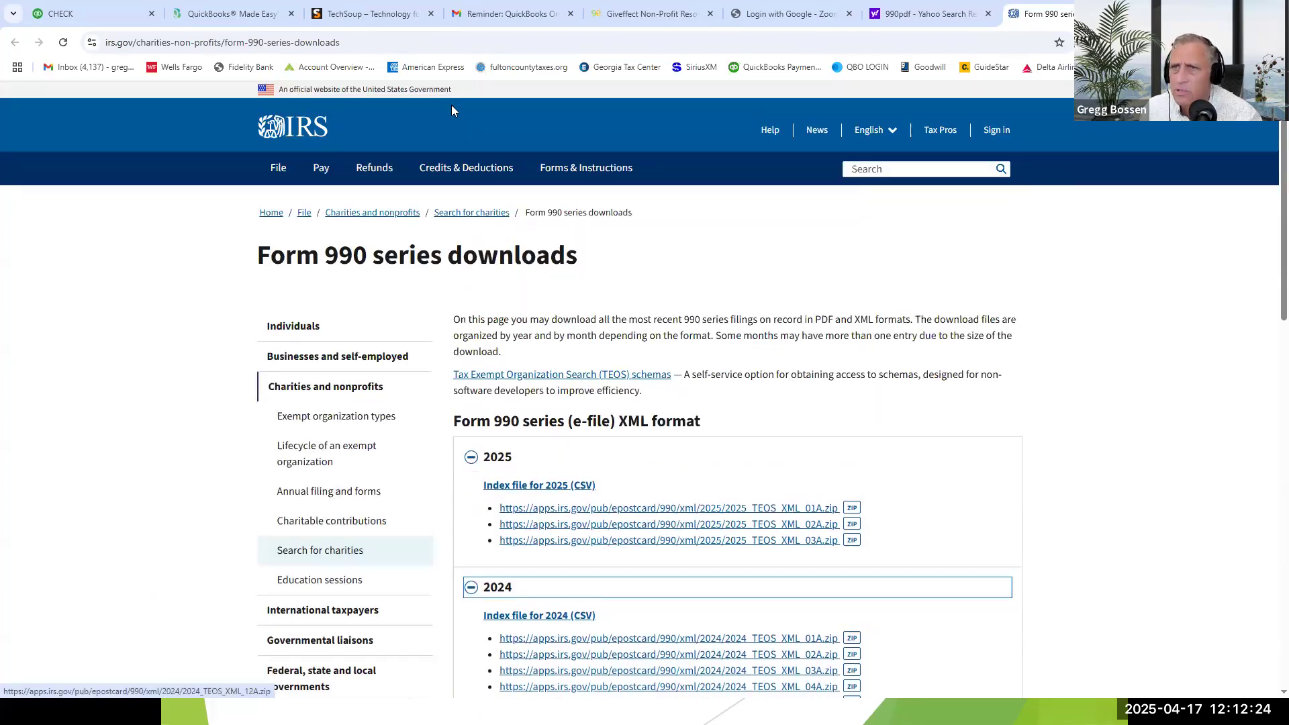
Search the web for "irs form 990 pdf download" using the suggested query
left_click_drag(368, 42, 102, 42)
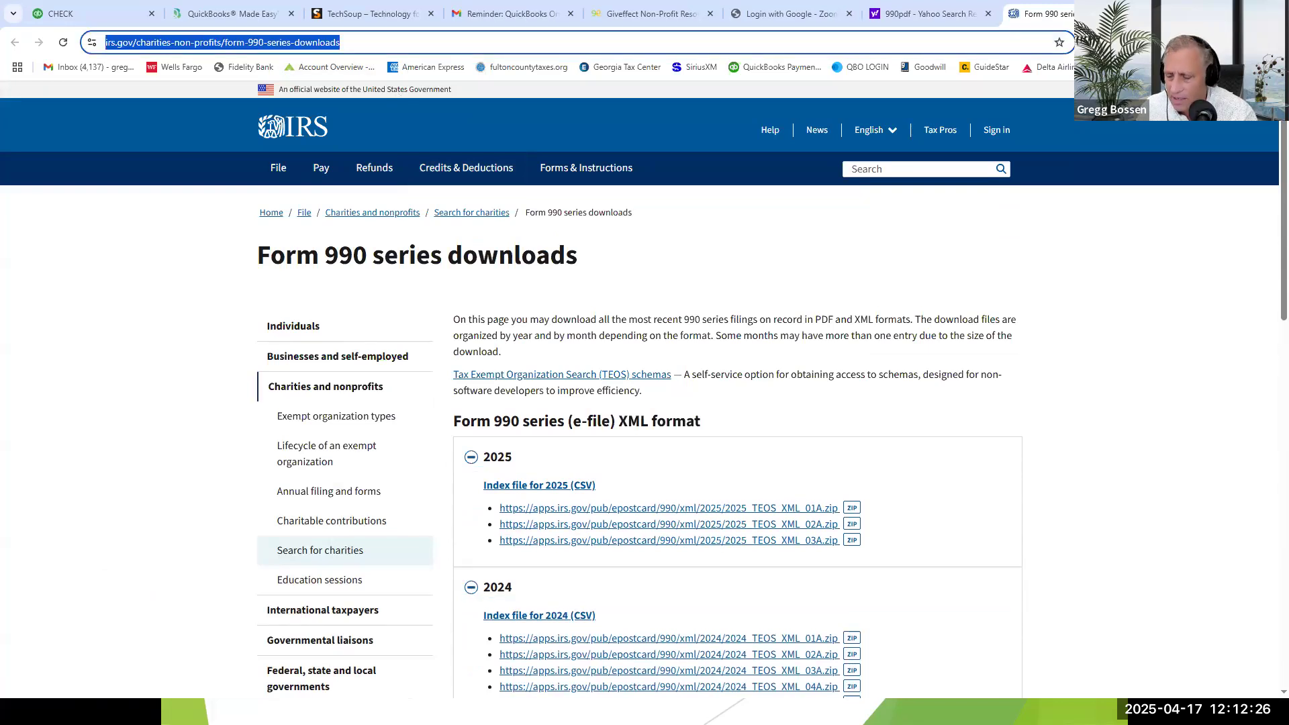
type("990 pdf")
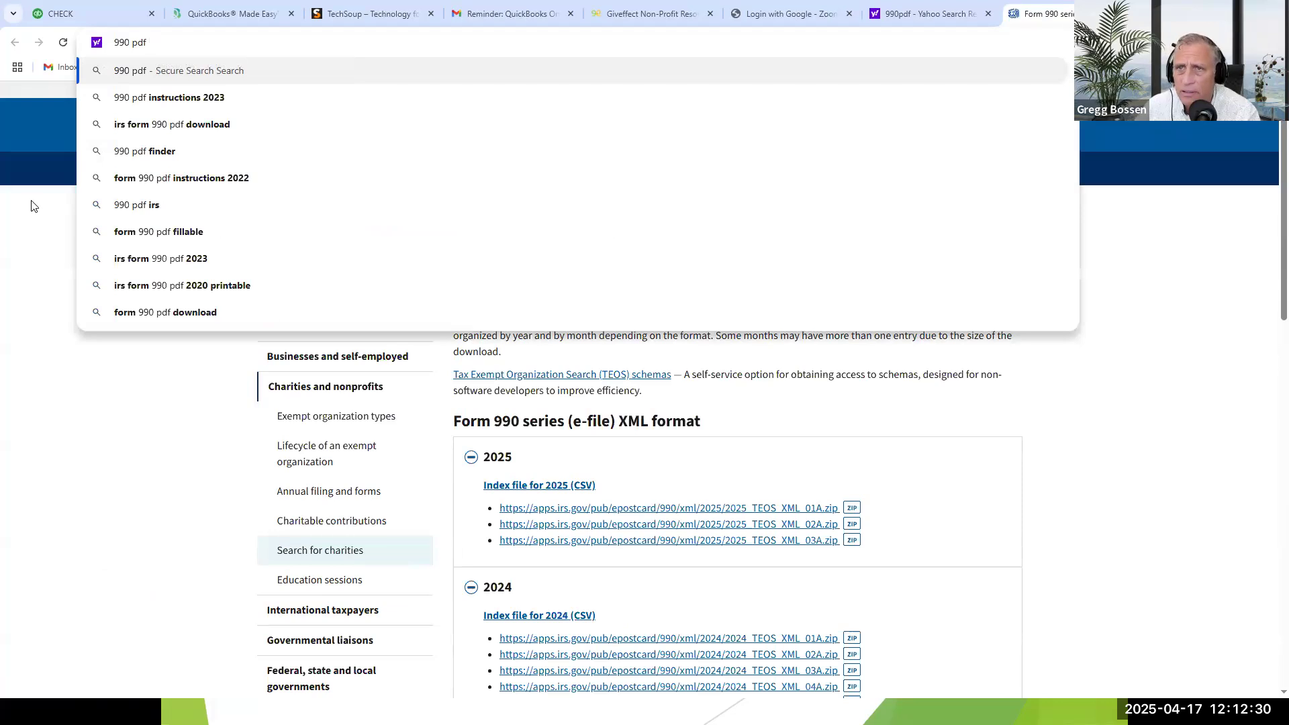
left_click(214, 126)
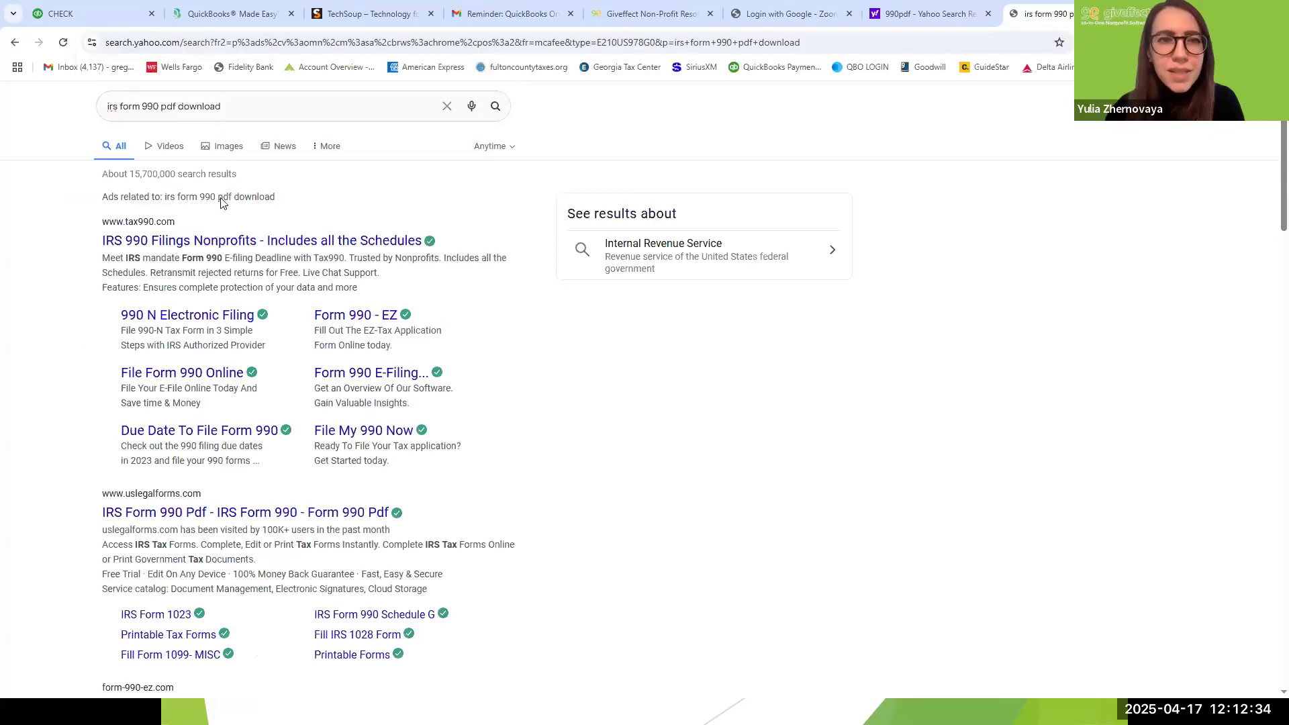
Open the Stay Exempt "Form 990 Overview" result and look through the page for the form
scroll(232, 457, "down", 8)
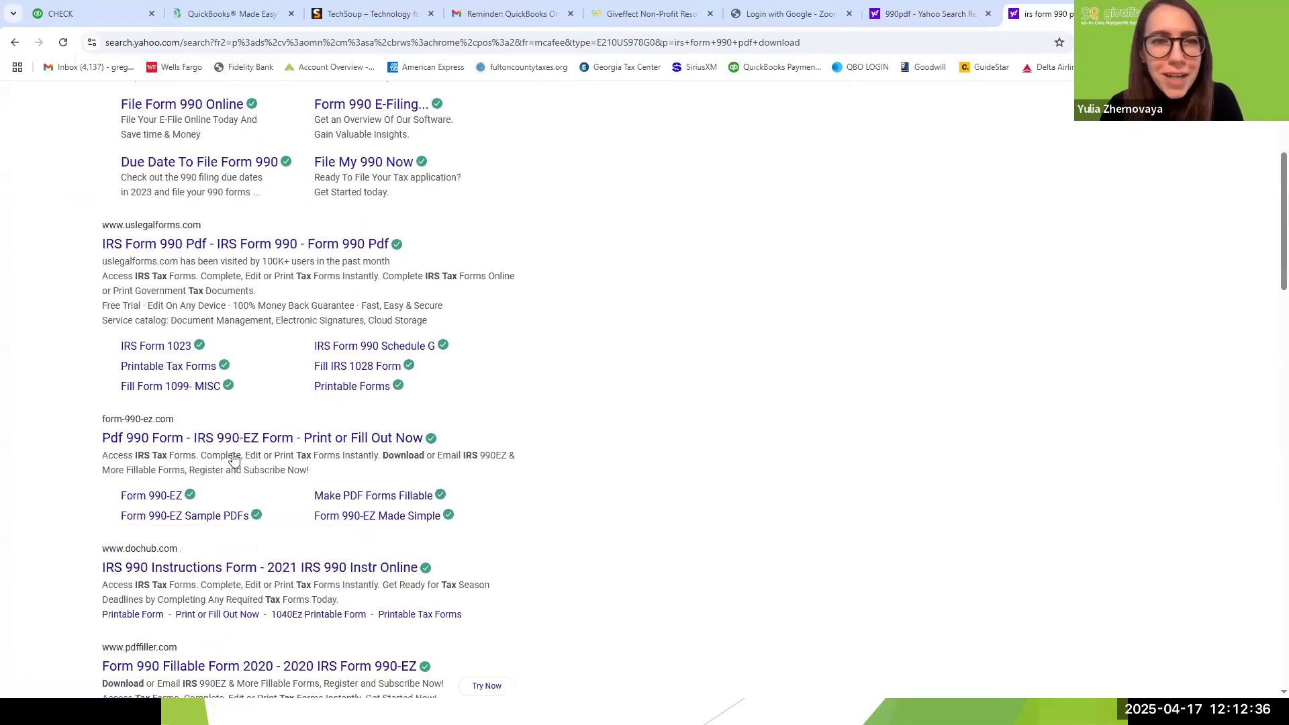
scroll(232, 458, "down", 7)
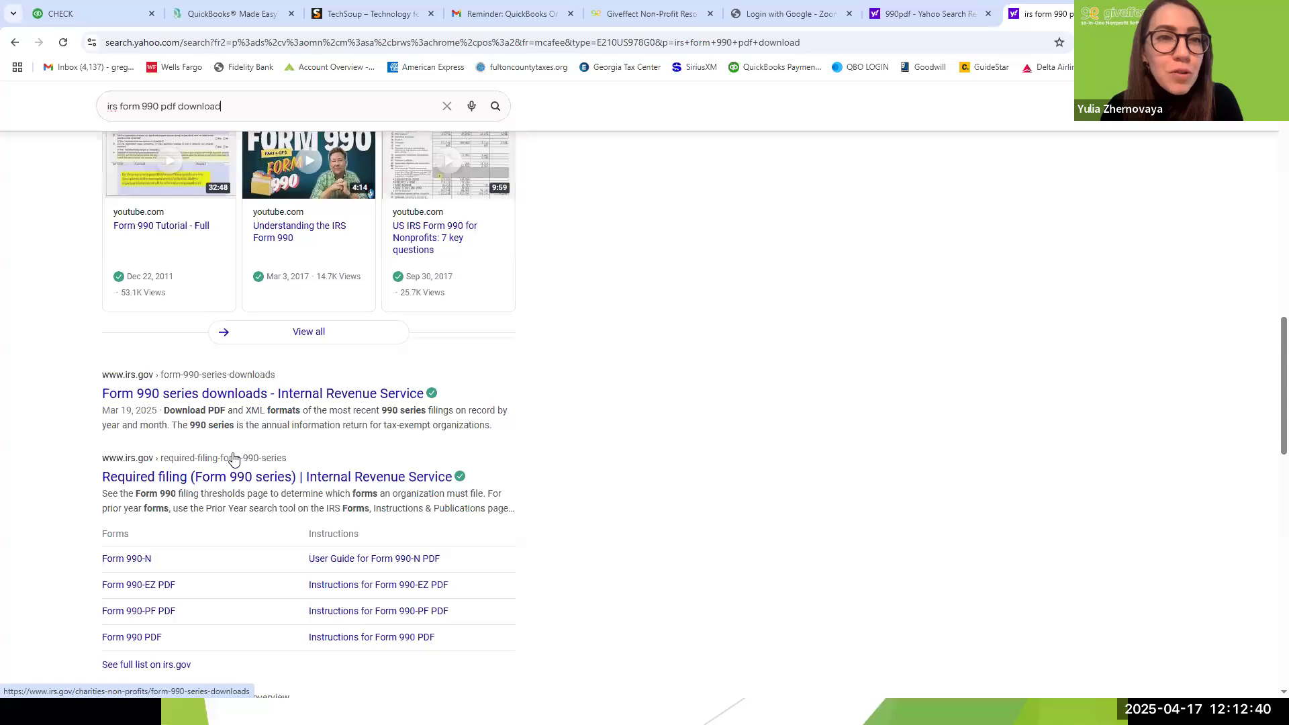
scroll(232, 458, "down", 3)
scroll(233, 458, "down", 2)
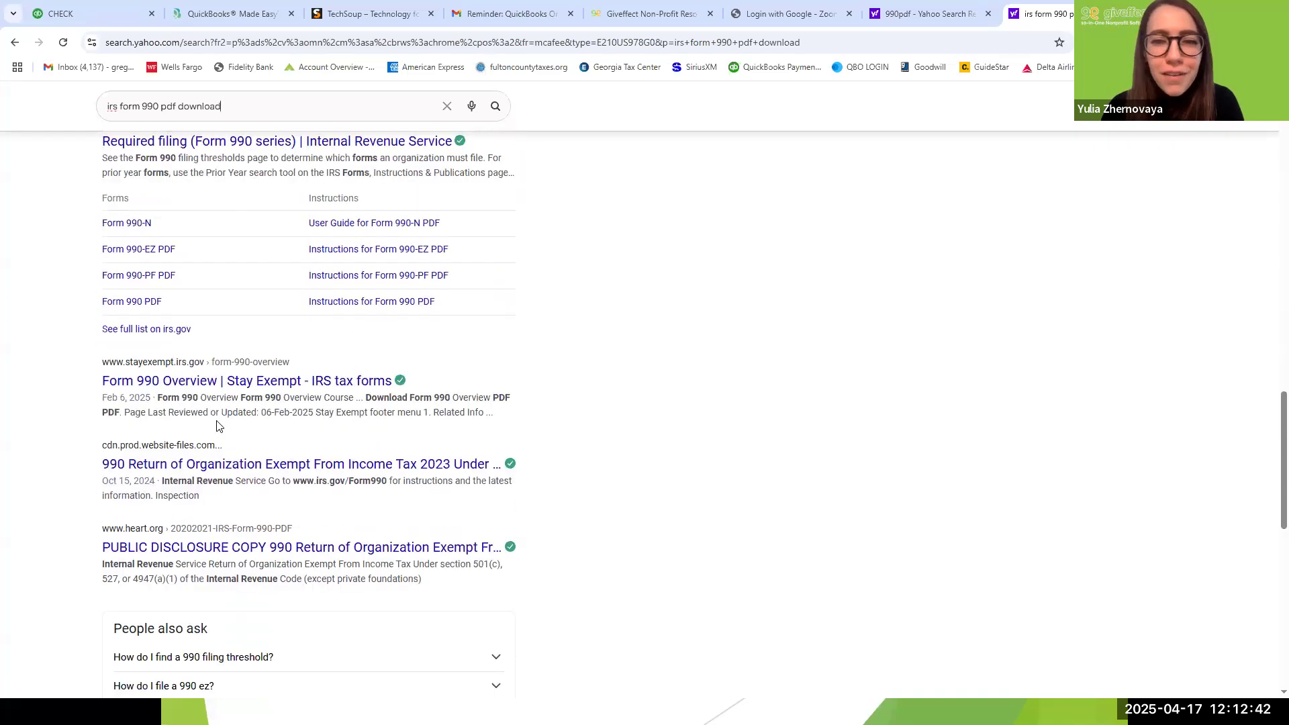
left_click(198, 382)
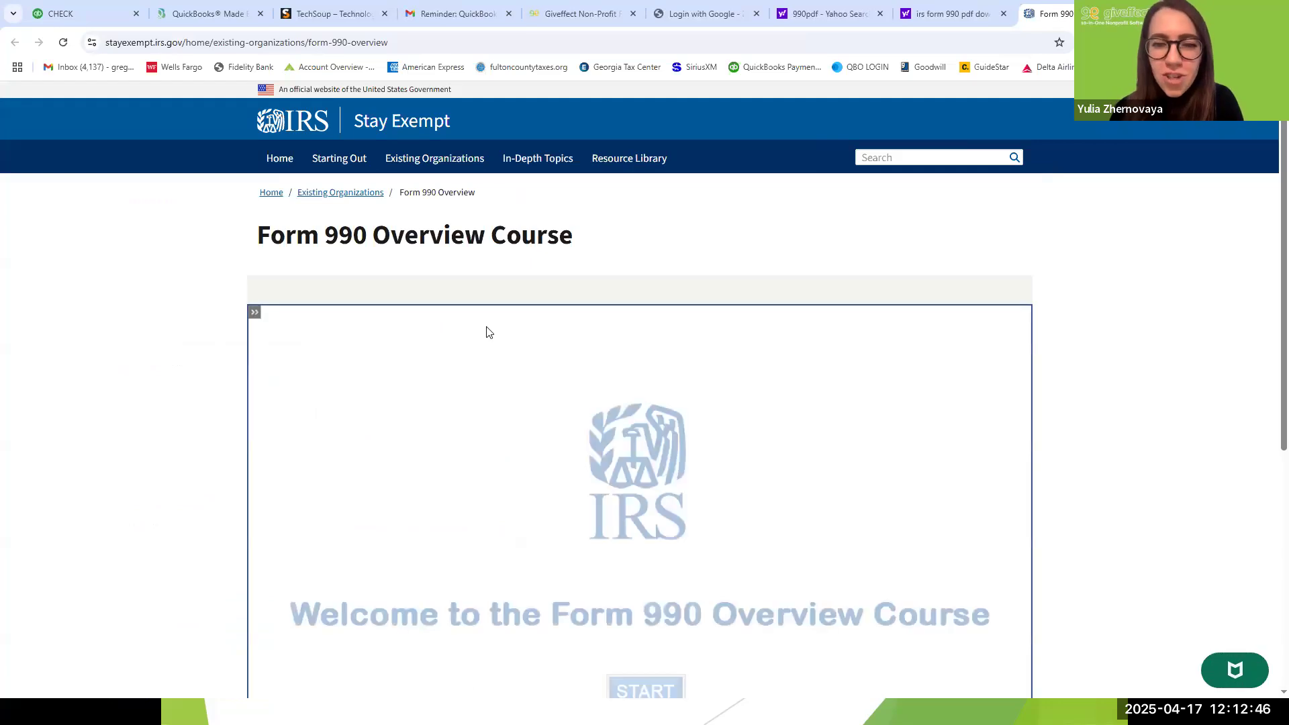
scroll(488, 332, "down", 5)
scroll(488, 331, "up", 5)
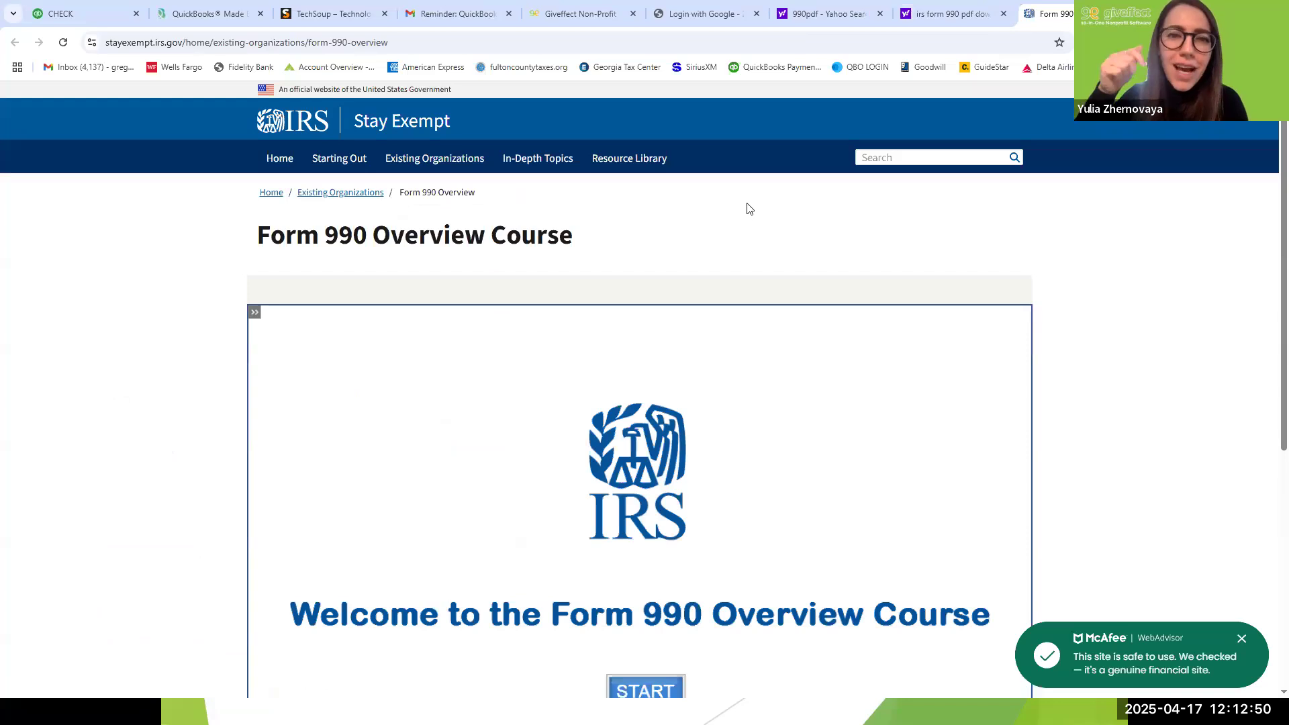
Search the web for "990 pdf instructions 2023" and look through the IRS 2023 Instructions for Form 990 PDF
left_click(400, 44)
type("9")
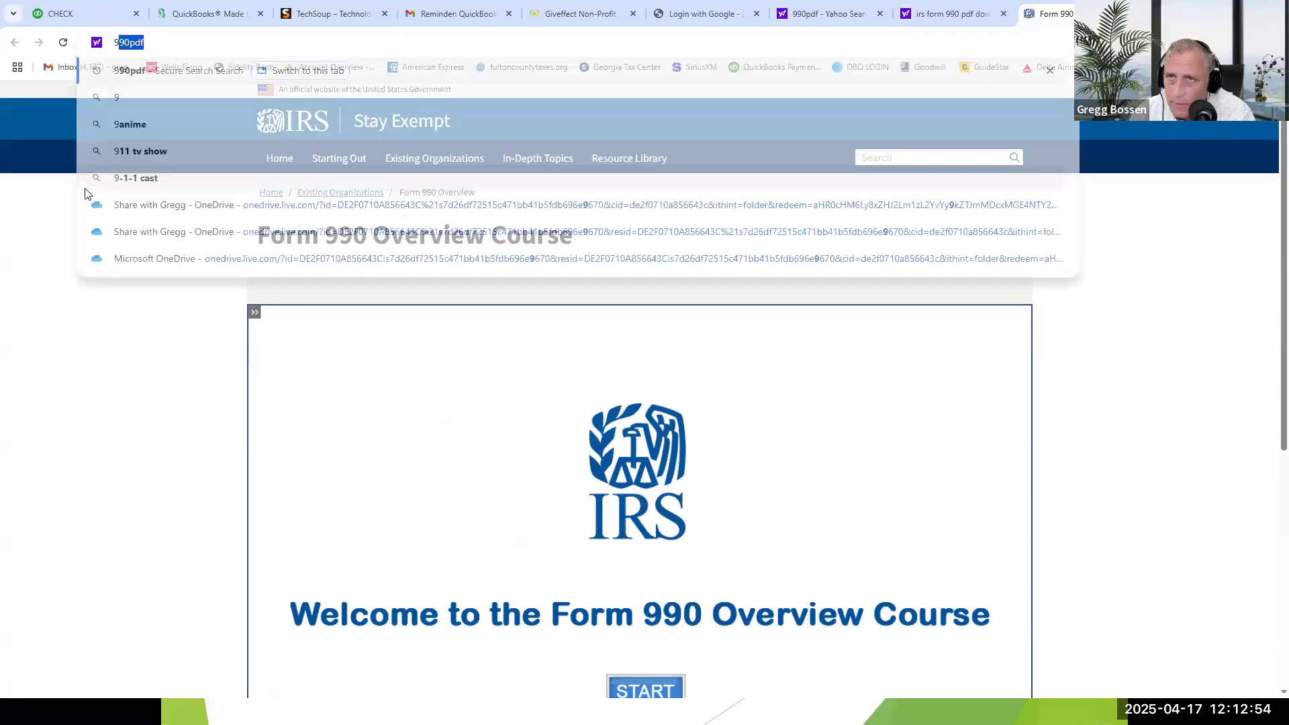
type("90 pdf")
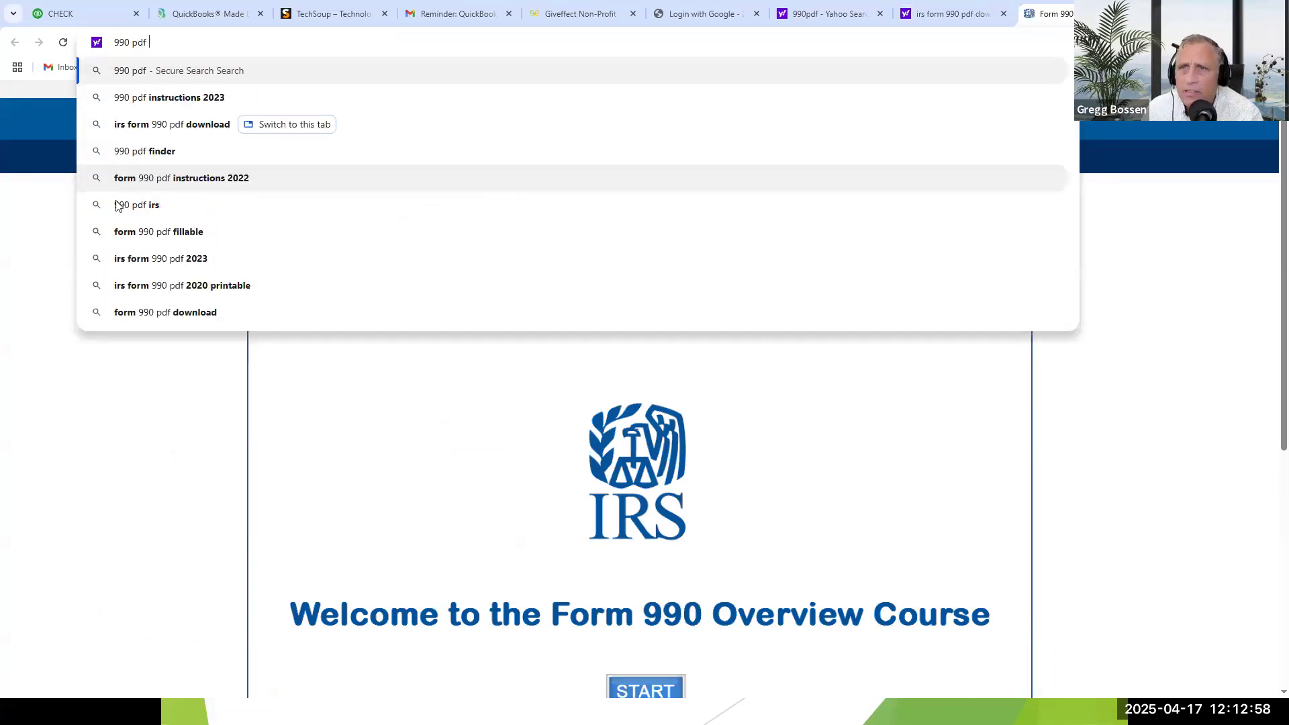
left_click(147, 95)
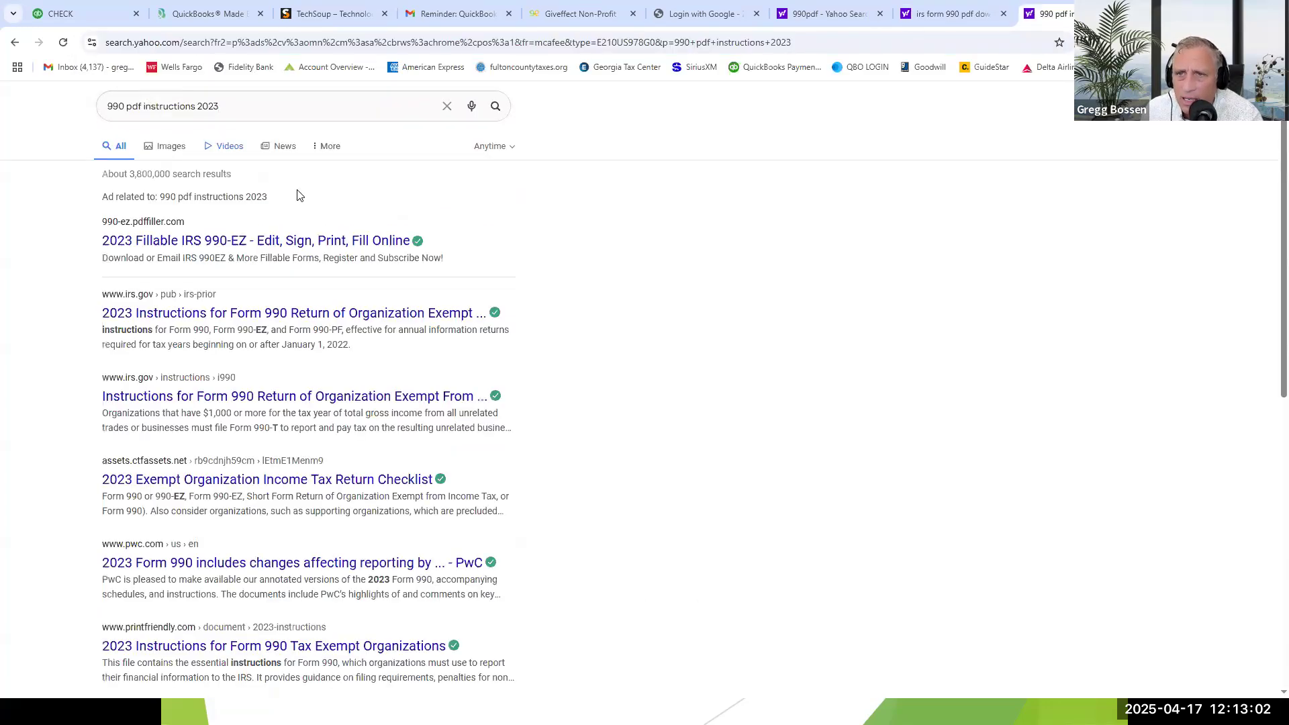
left_click(201, 320)
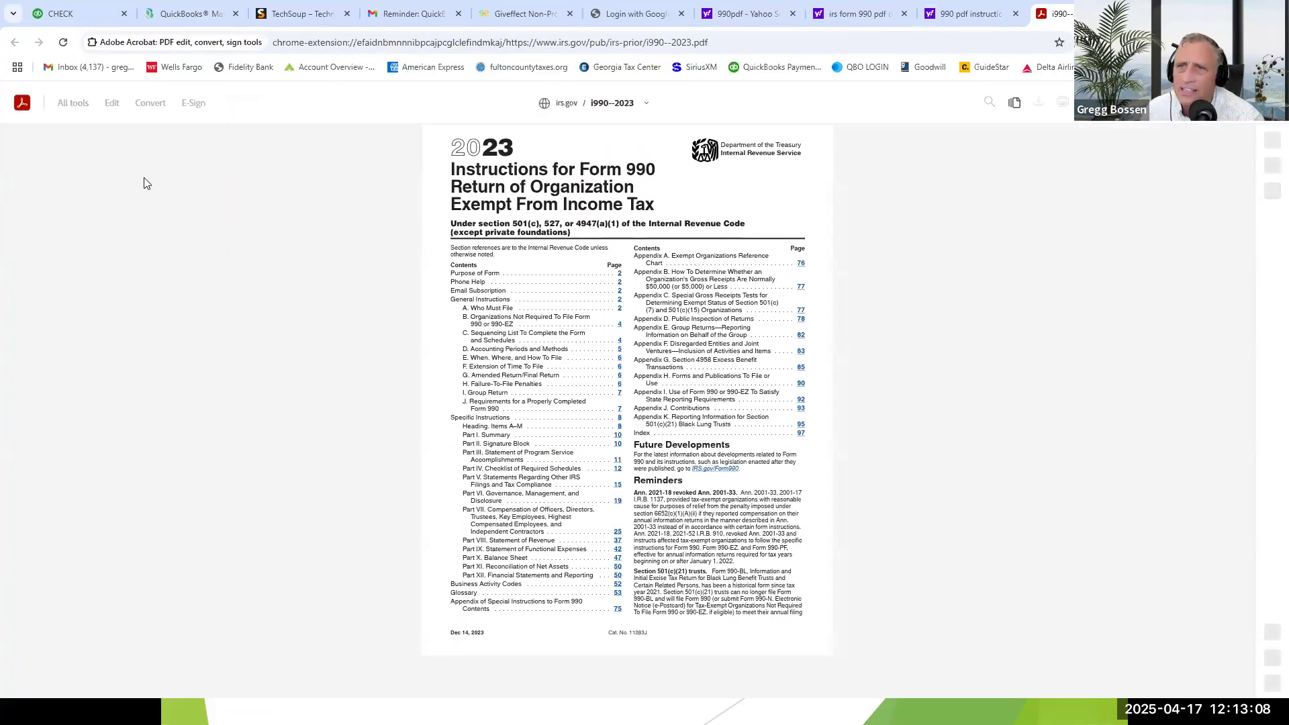
scroll(379, 222, "down", 15)
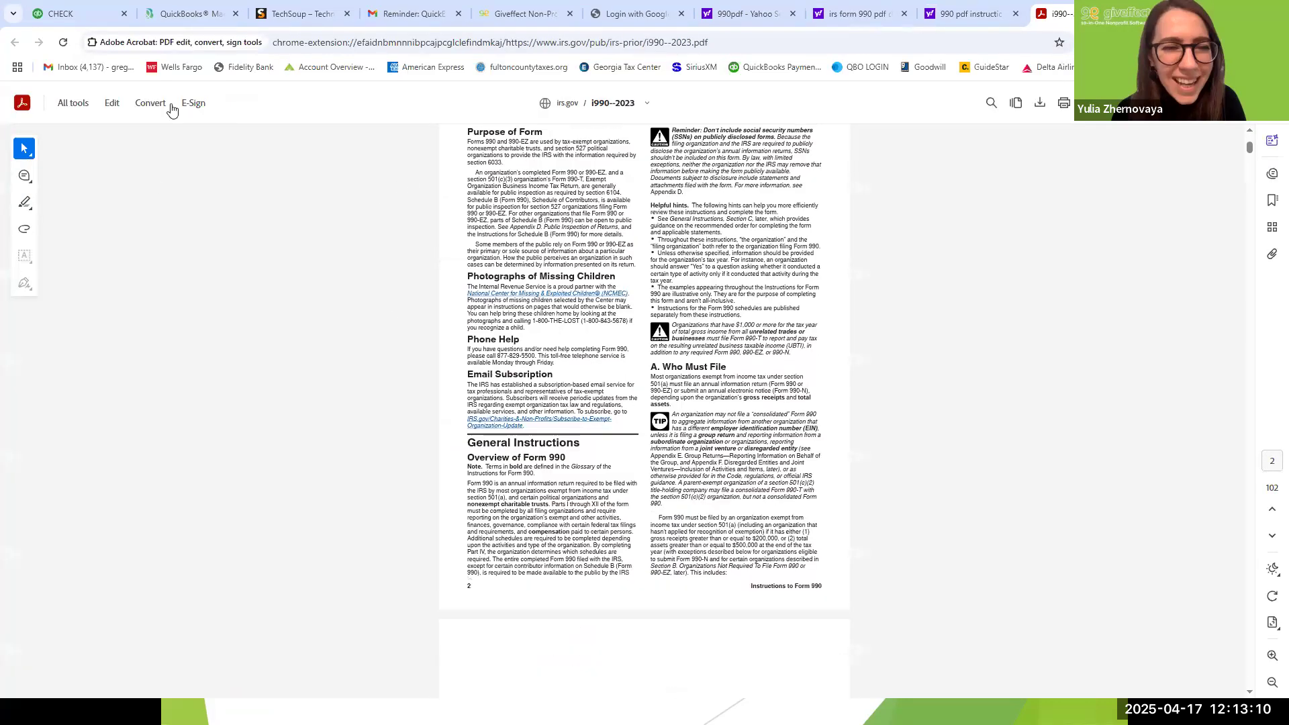
Search the web for "irs form 990 pdf download" using the suggested query
left_click(378, 44)
type("990 p")
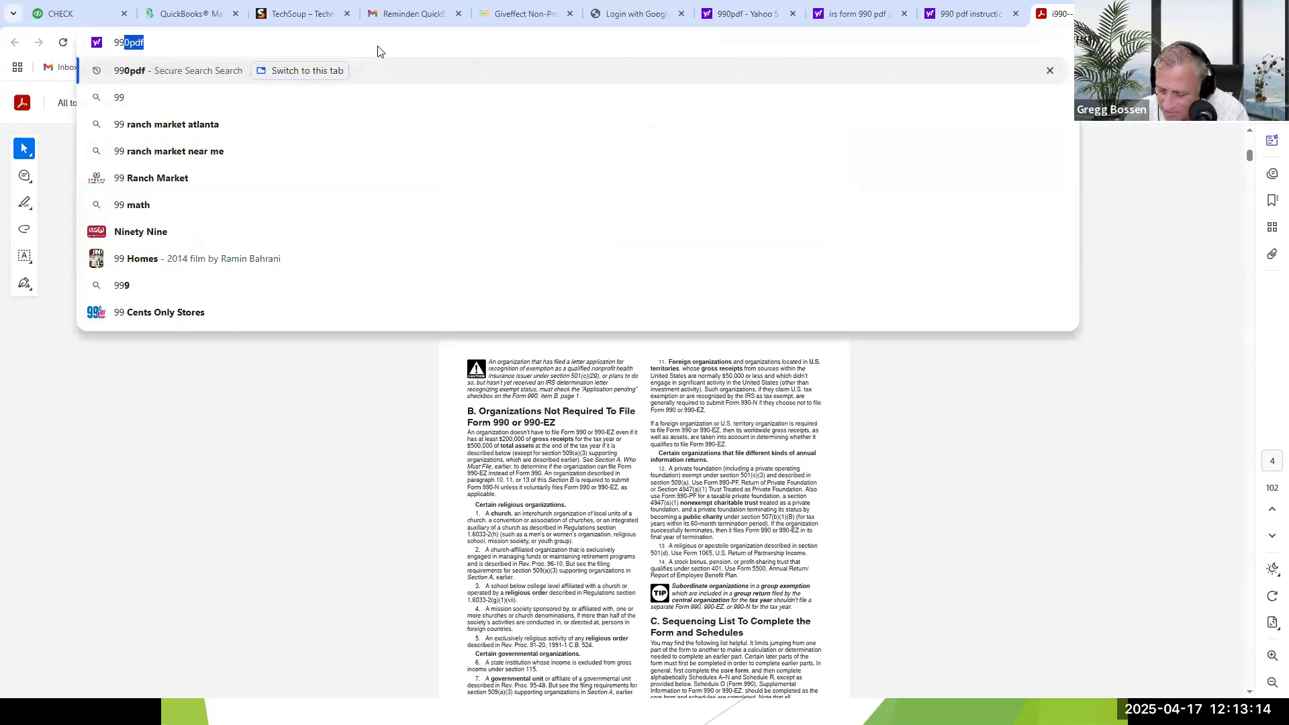
type("df")
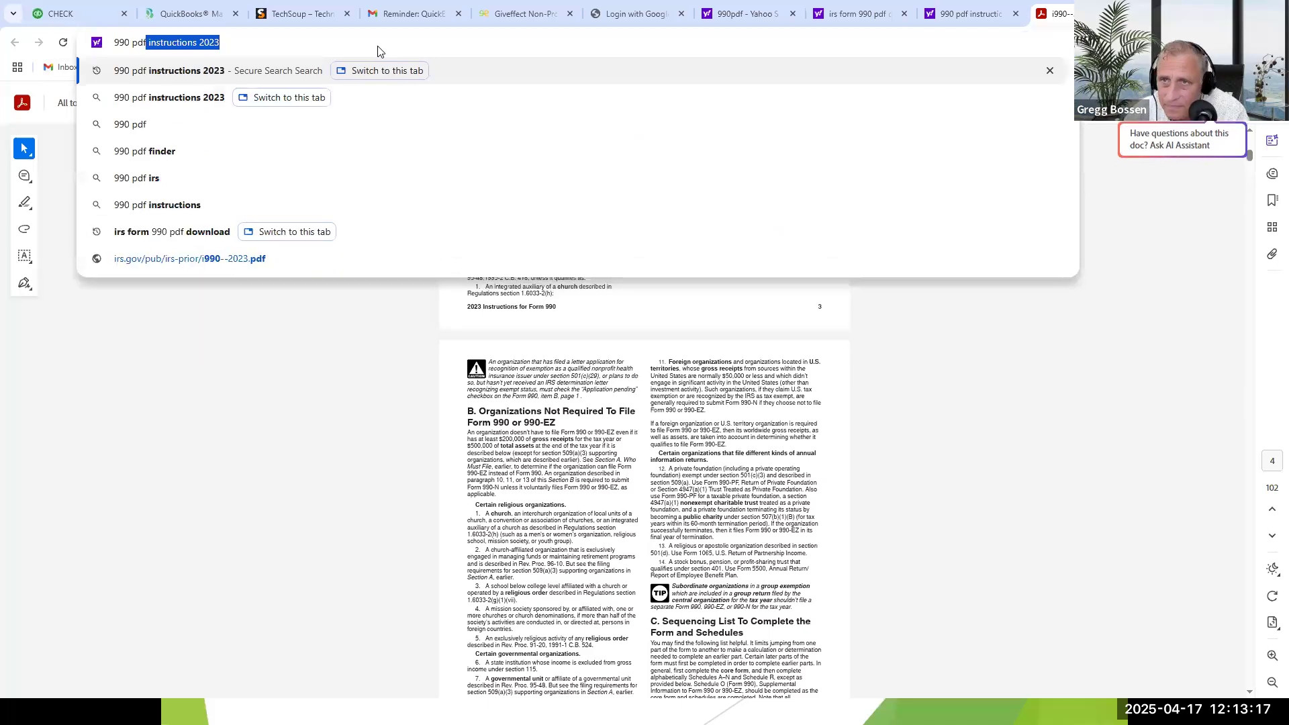
key("Delete")
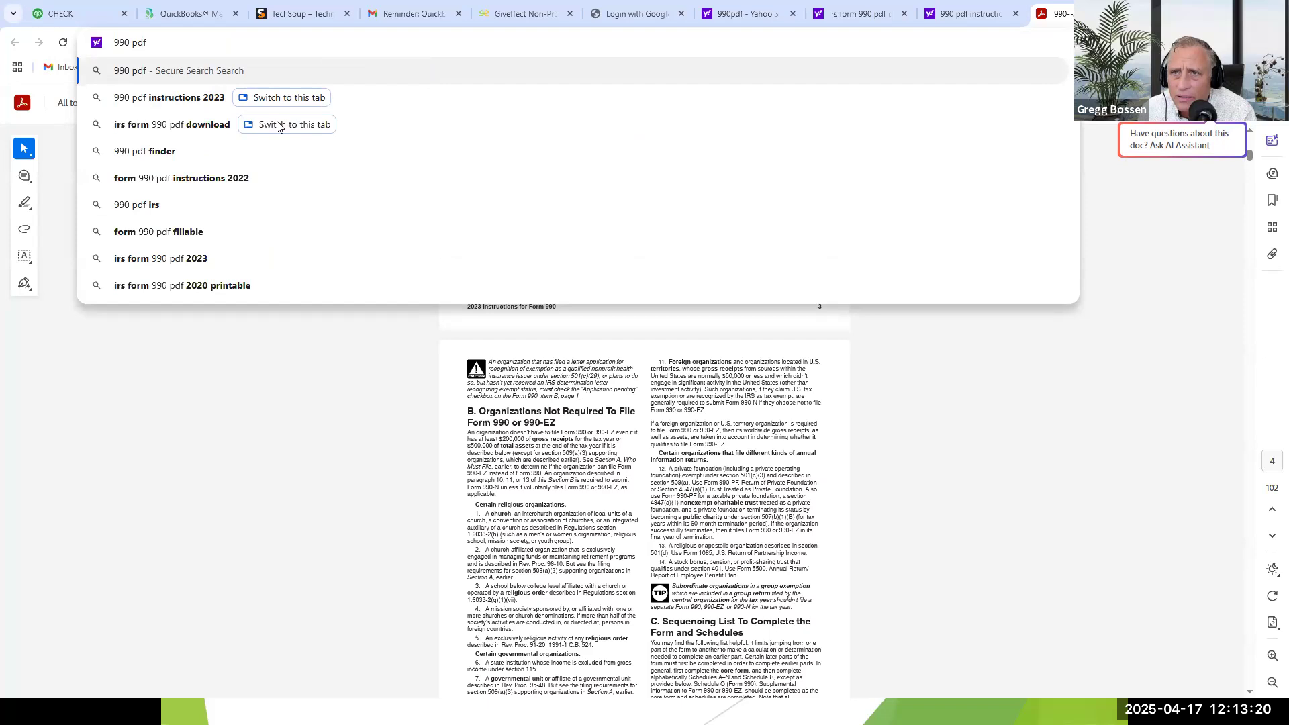
left_click(202, 127)
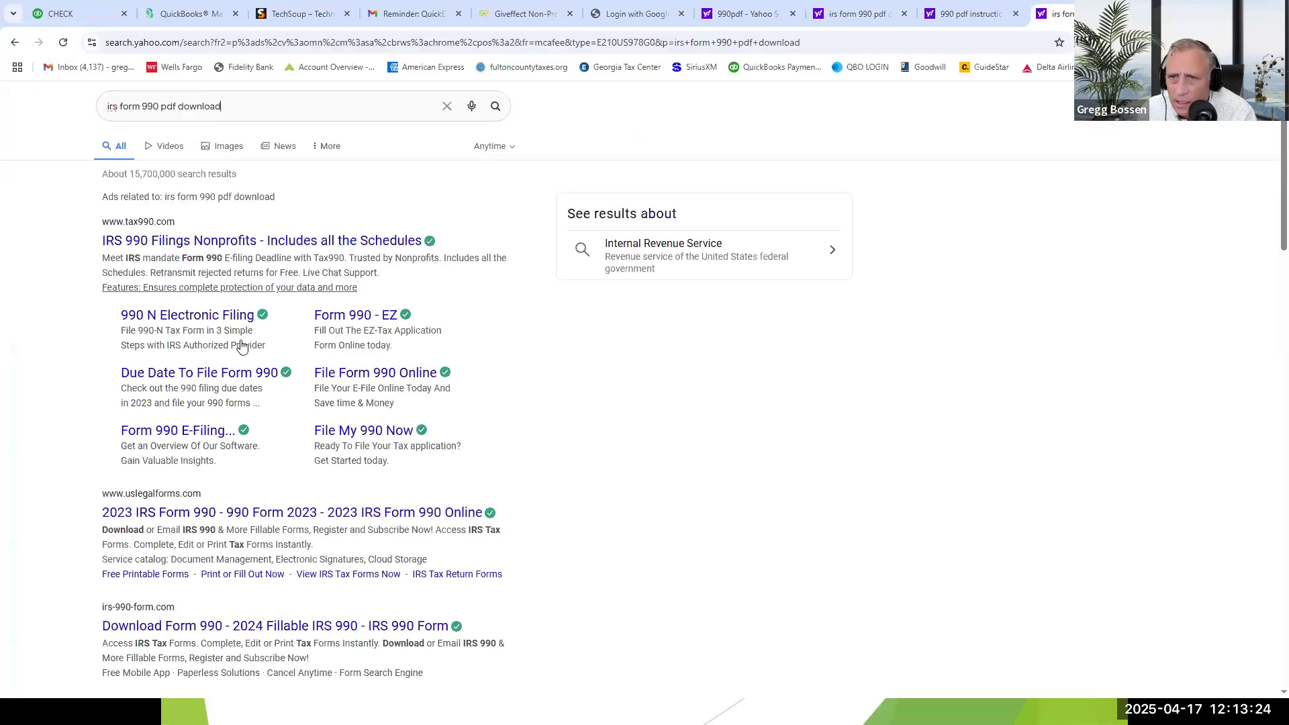
Look through the search results and check the Tax990 "IRS 990 Filings Nonprofits" page for the form
scroll(243, 363, "down", 2)
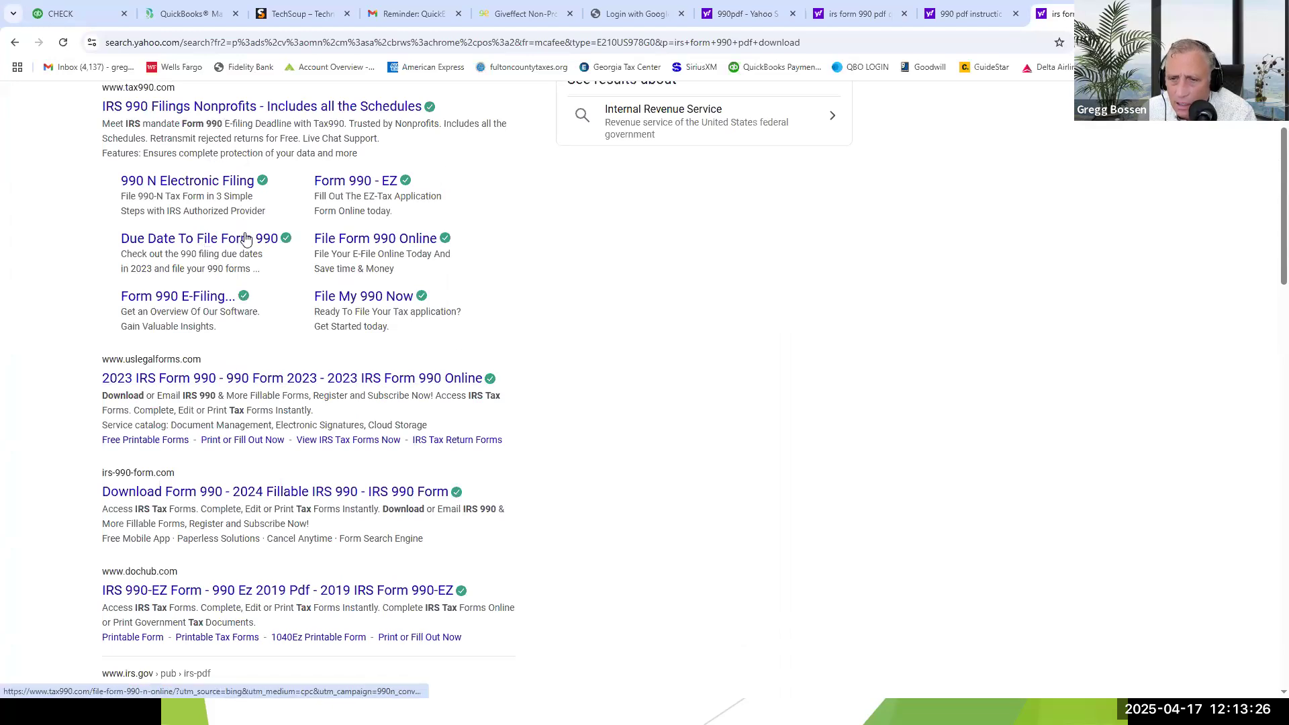
scroll(242, 362, "down", 7)
scroll(254, 363, "down", 13)
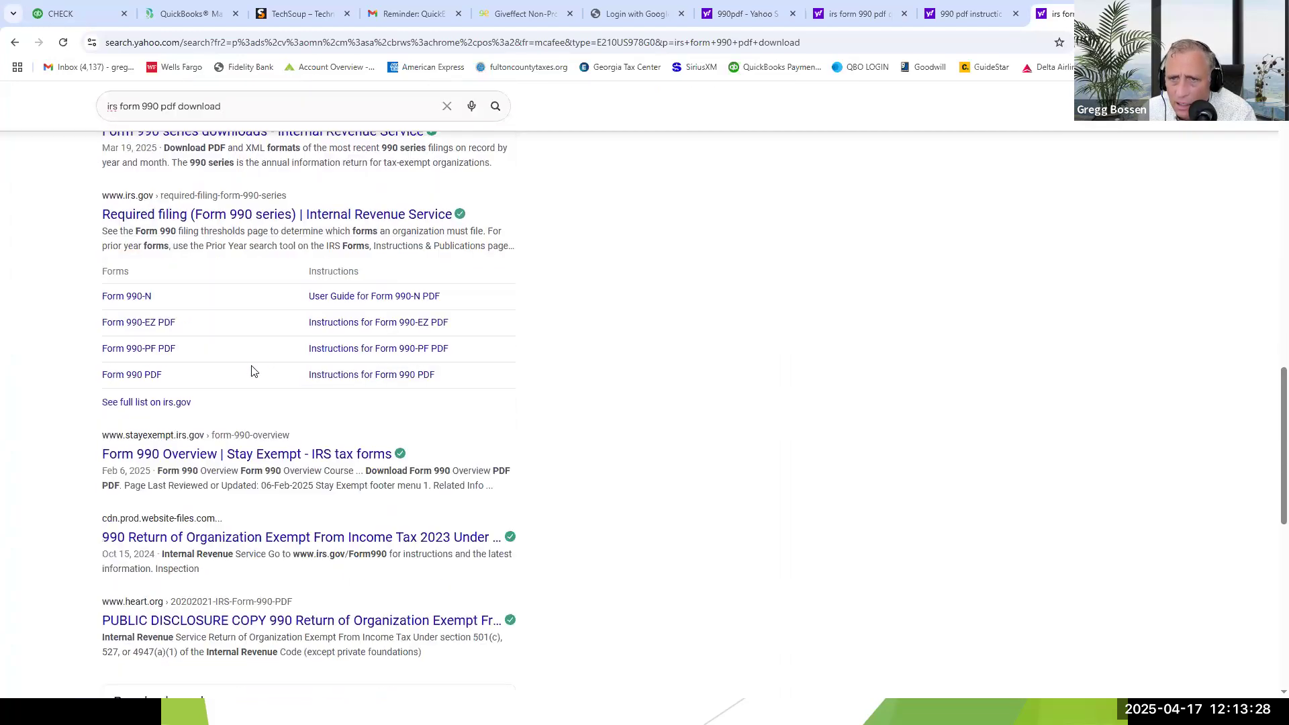
scroll(254, 371, "down", 2)
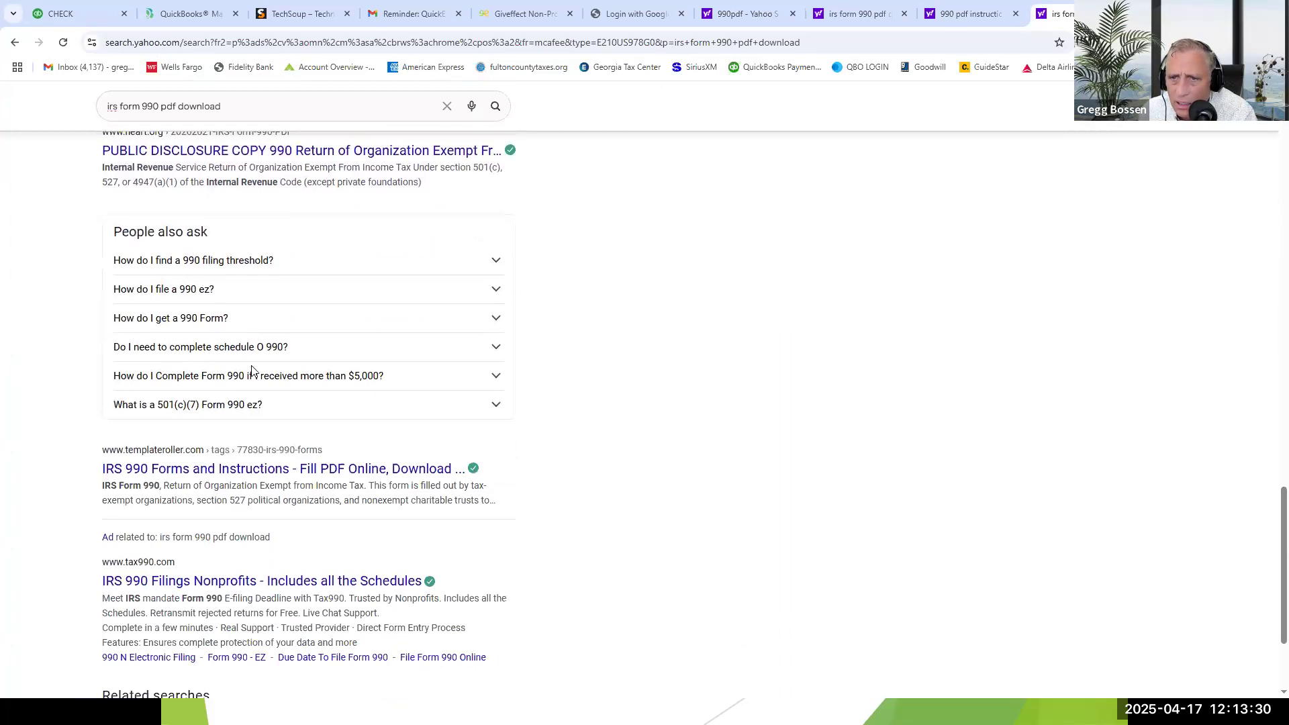
scroll(252, 374, "down", 1)
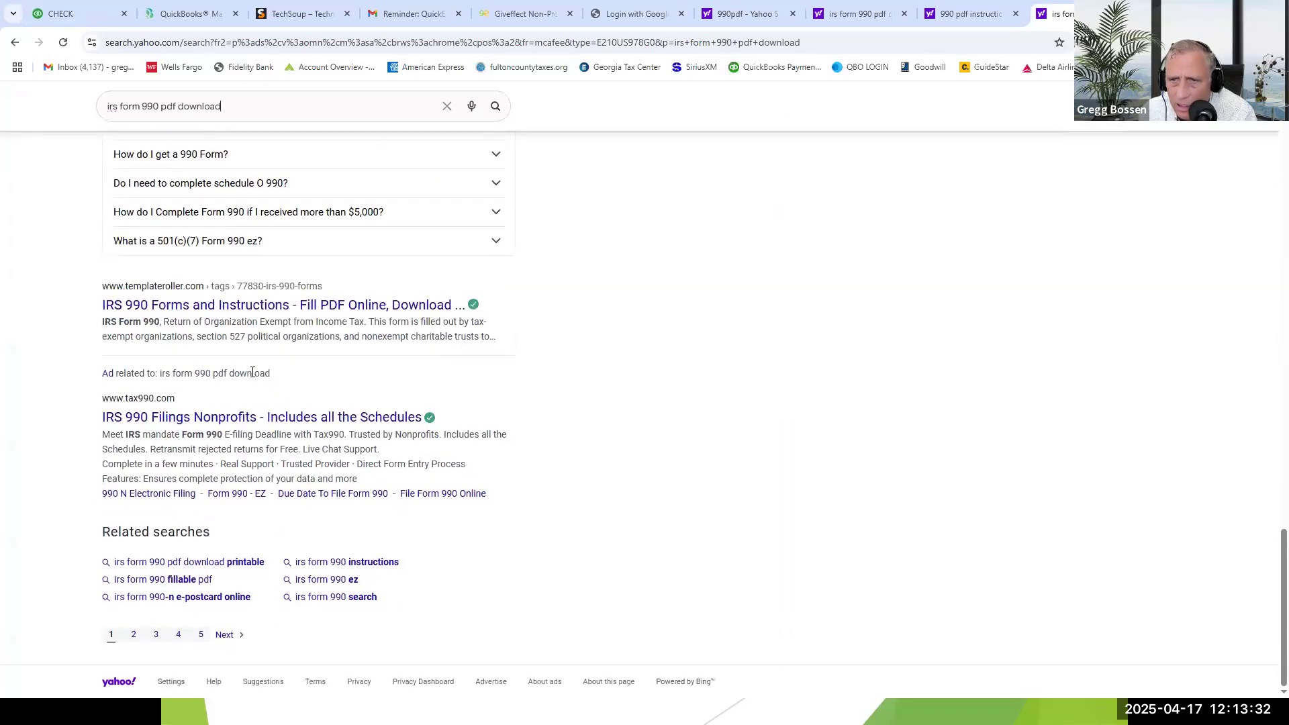
left_click(229, 416)
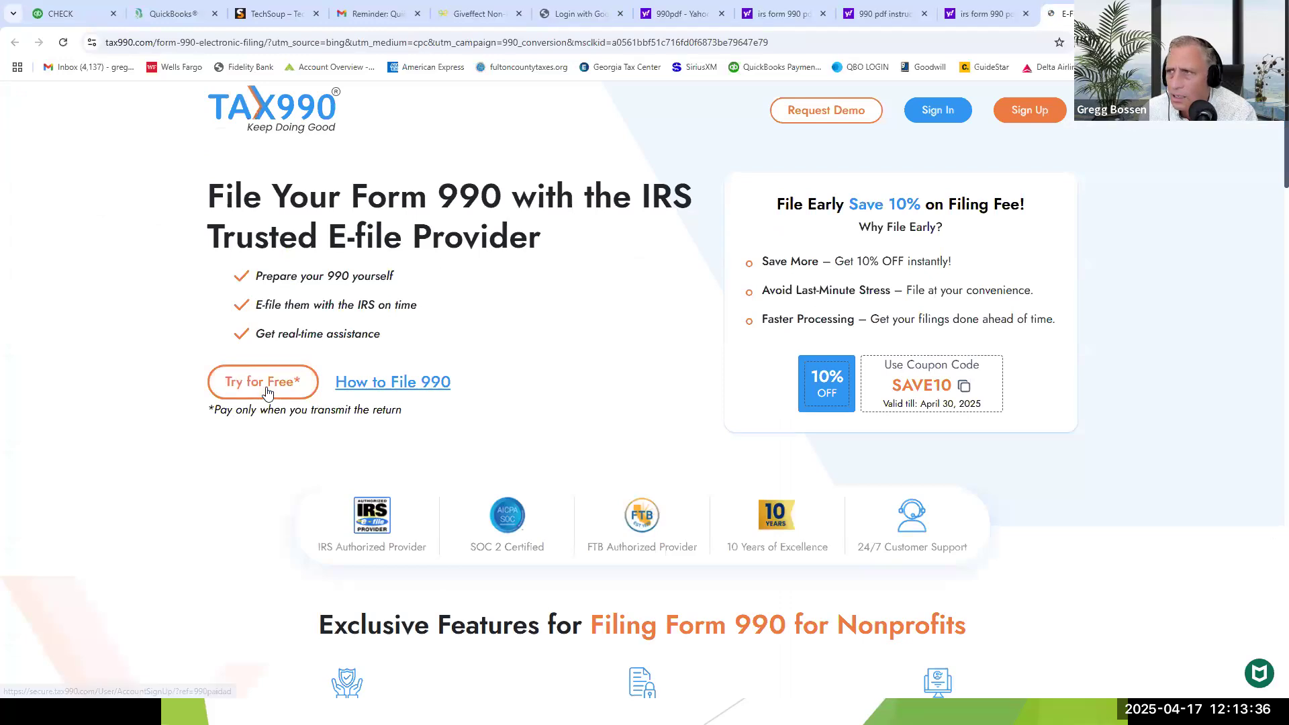
scroll(267, 396, "down", 8)
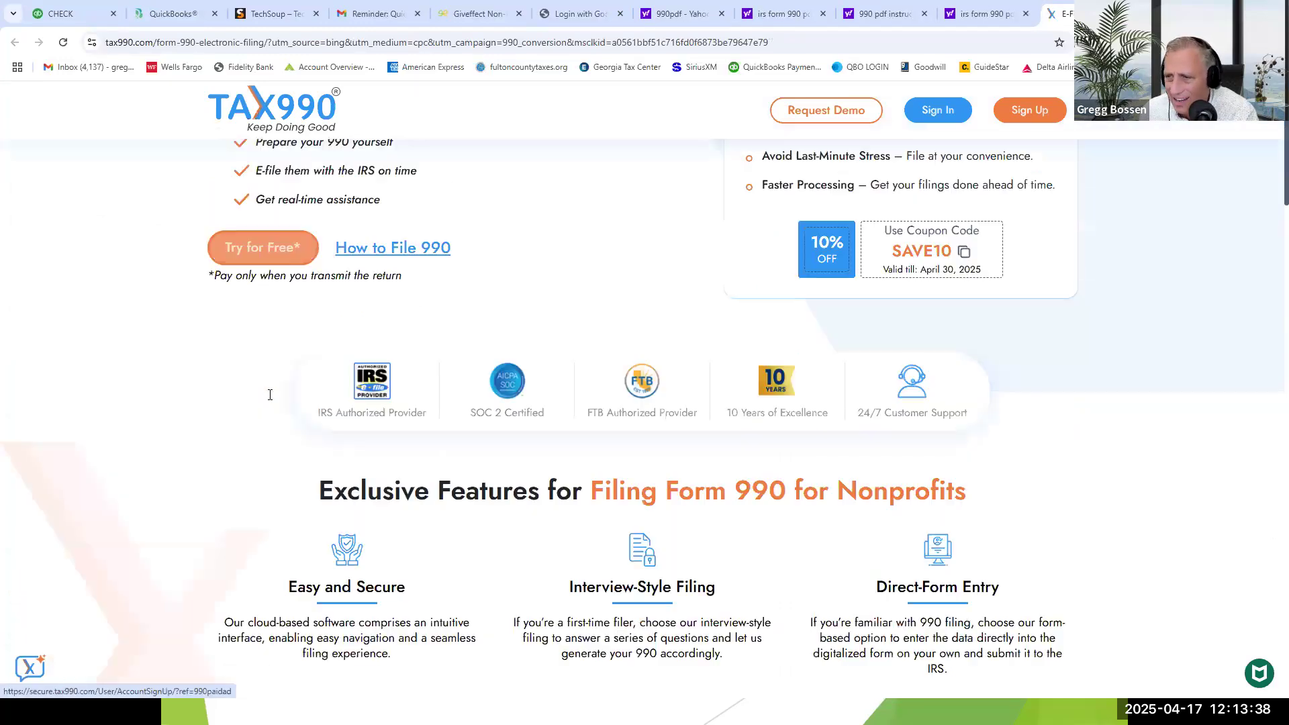
scroll(272, 393, "up", 8)
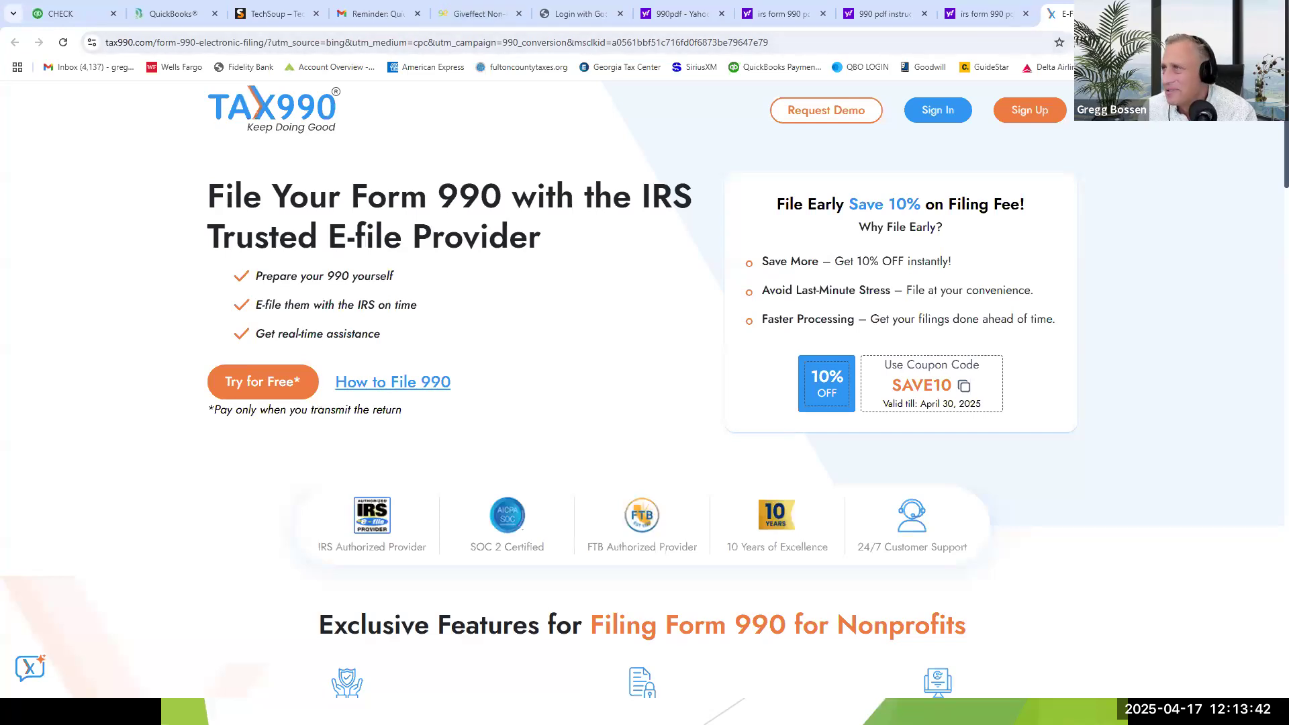
Search the web for "Google Search" and open the google.com link from the results
left_click(436, 42)
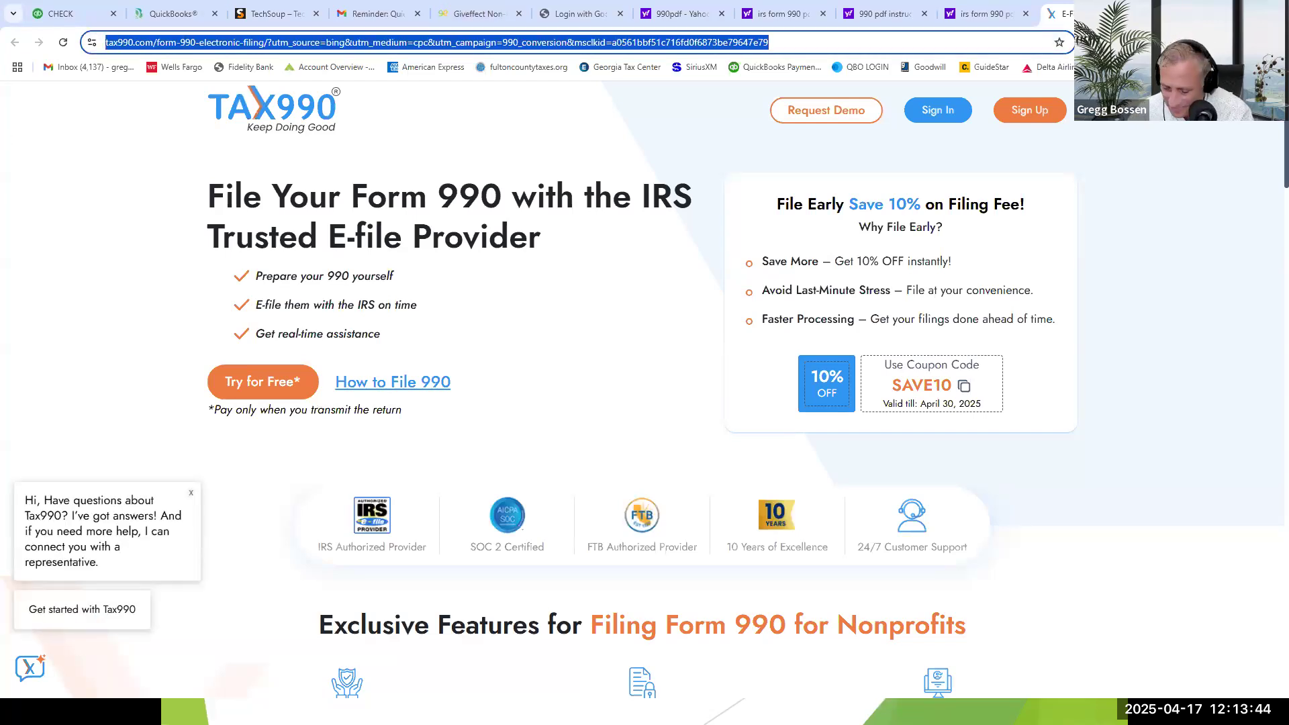
type("google")
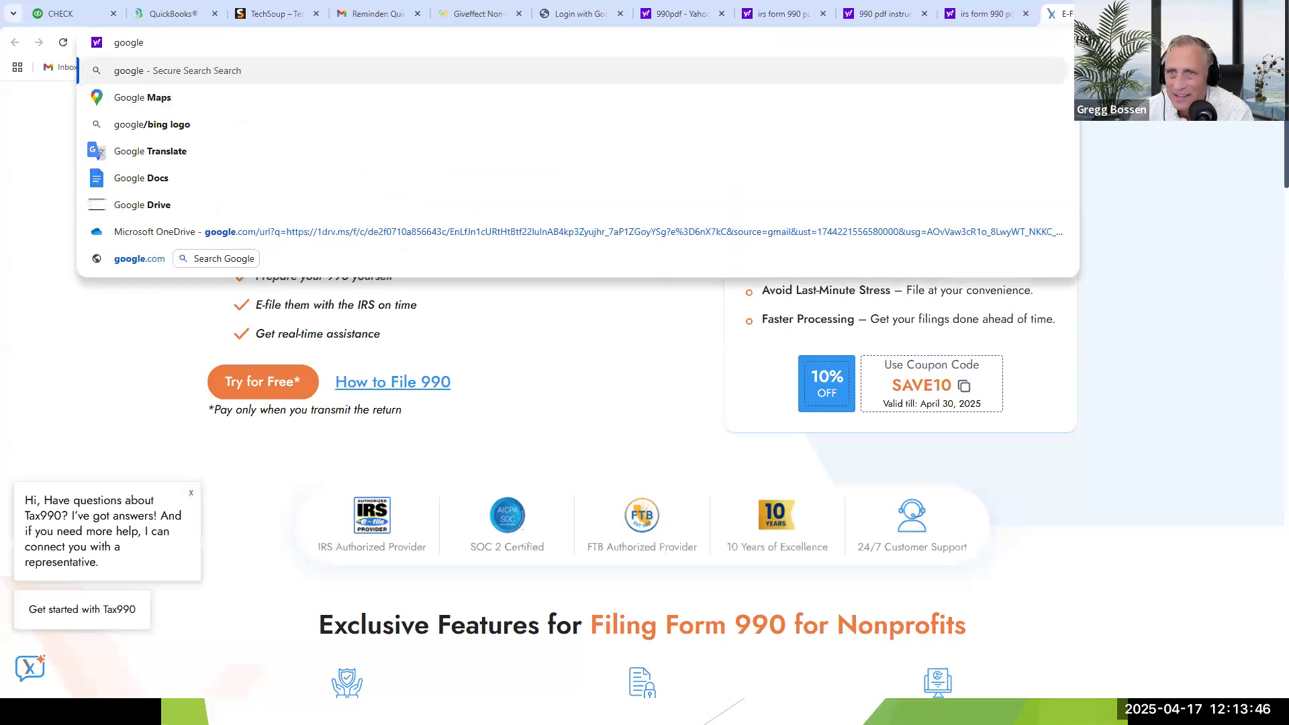
type(" sear")
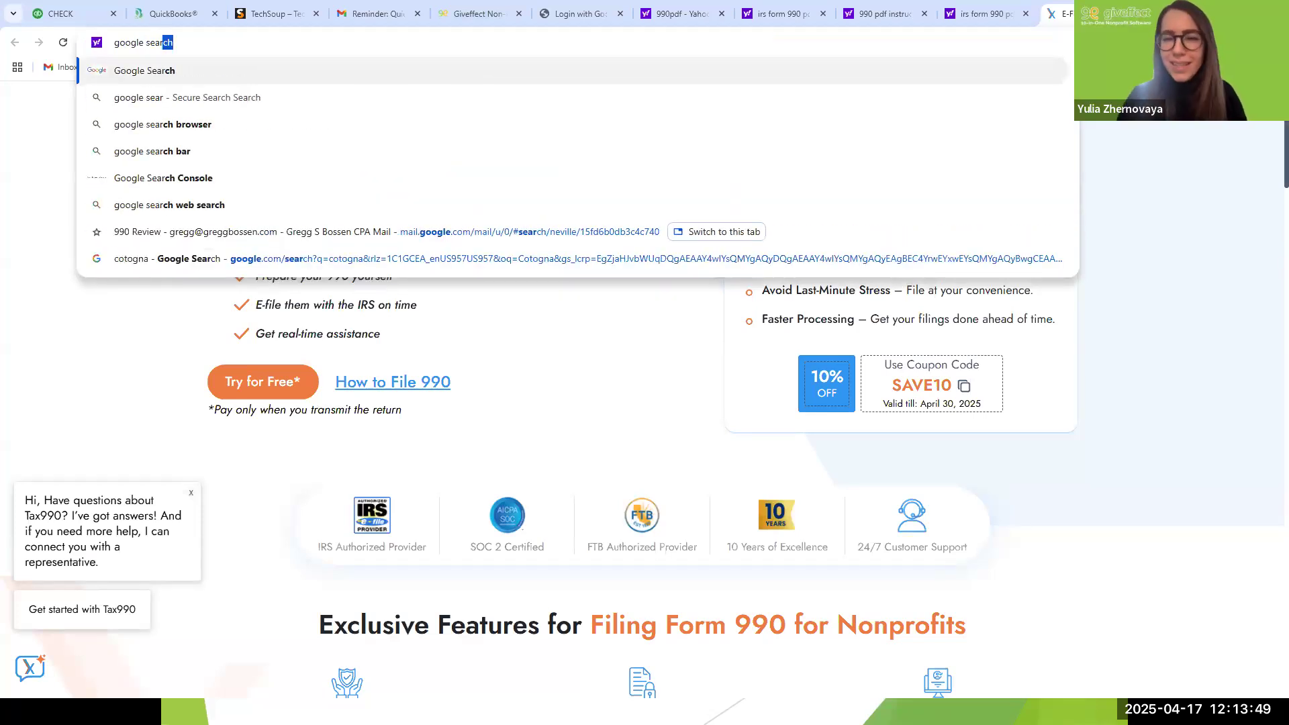
key("Return")
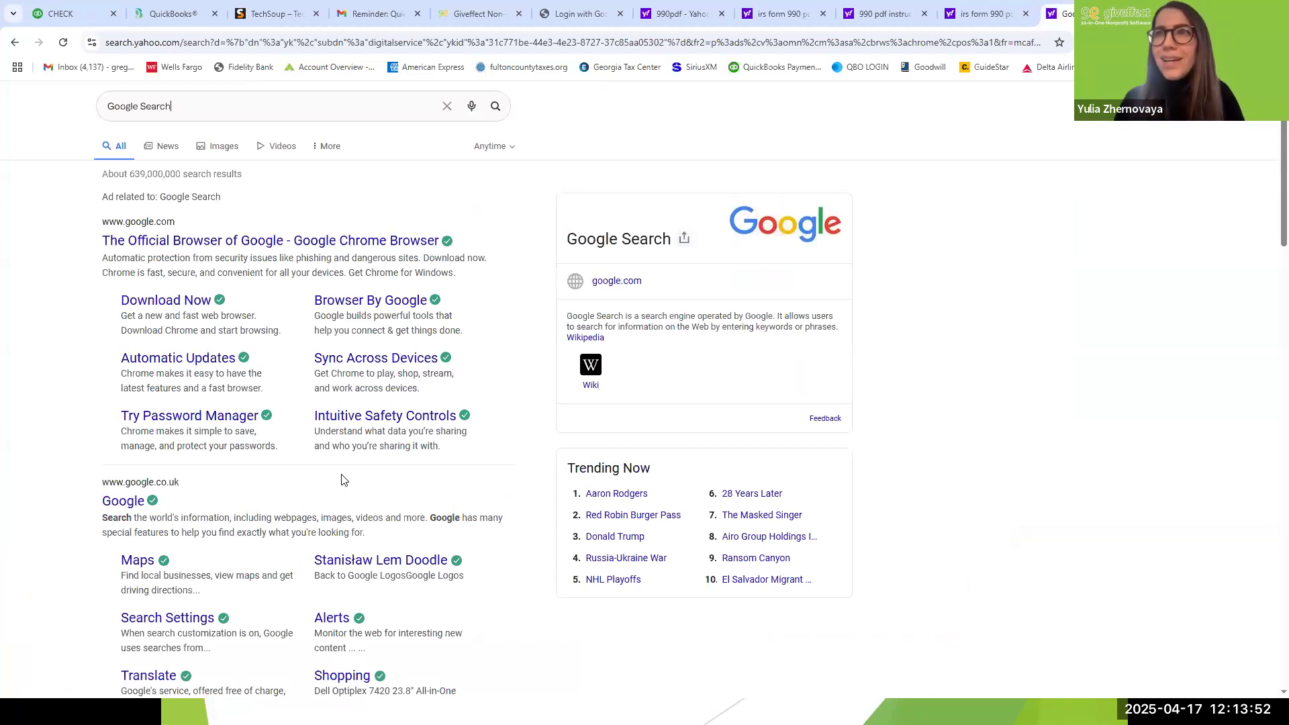
left_click(629, 282)
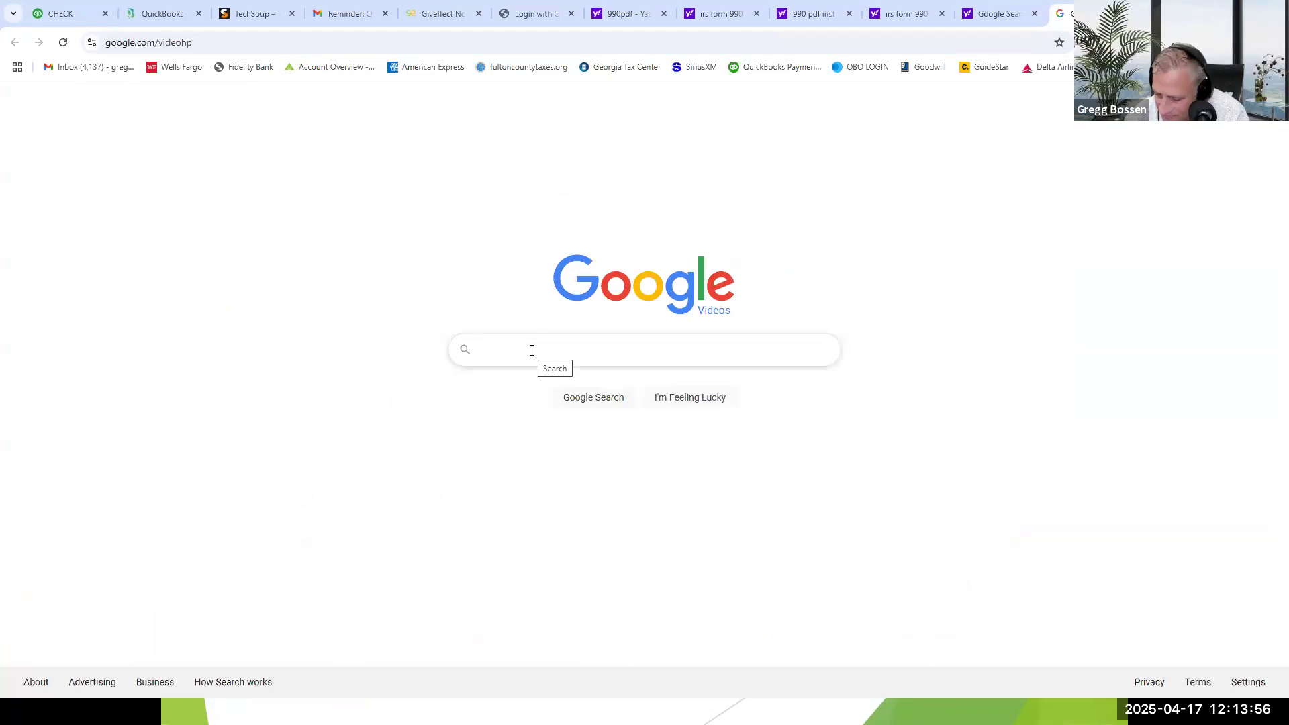
Search Google for "990 pdf" and look through the video results
type("990 pdf")
key("Return")
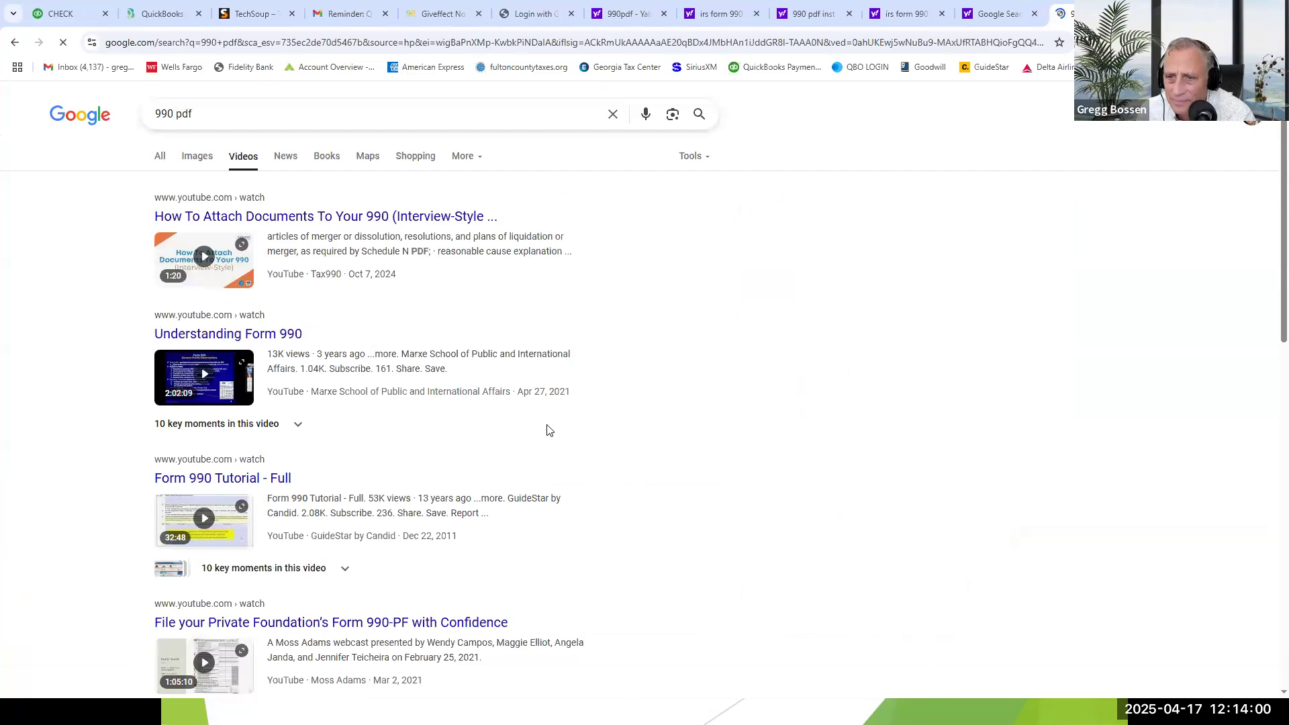
scroll(547, 429, "down", 8)
scroll(547, 433, "down", 3)
scroll(546, 409, "up", 11)
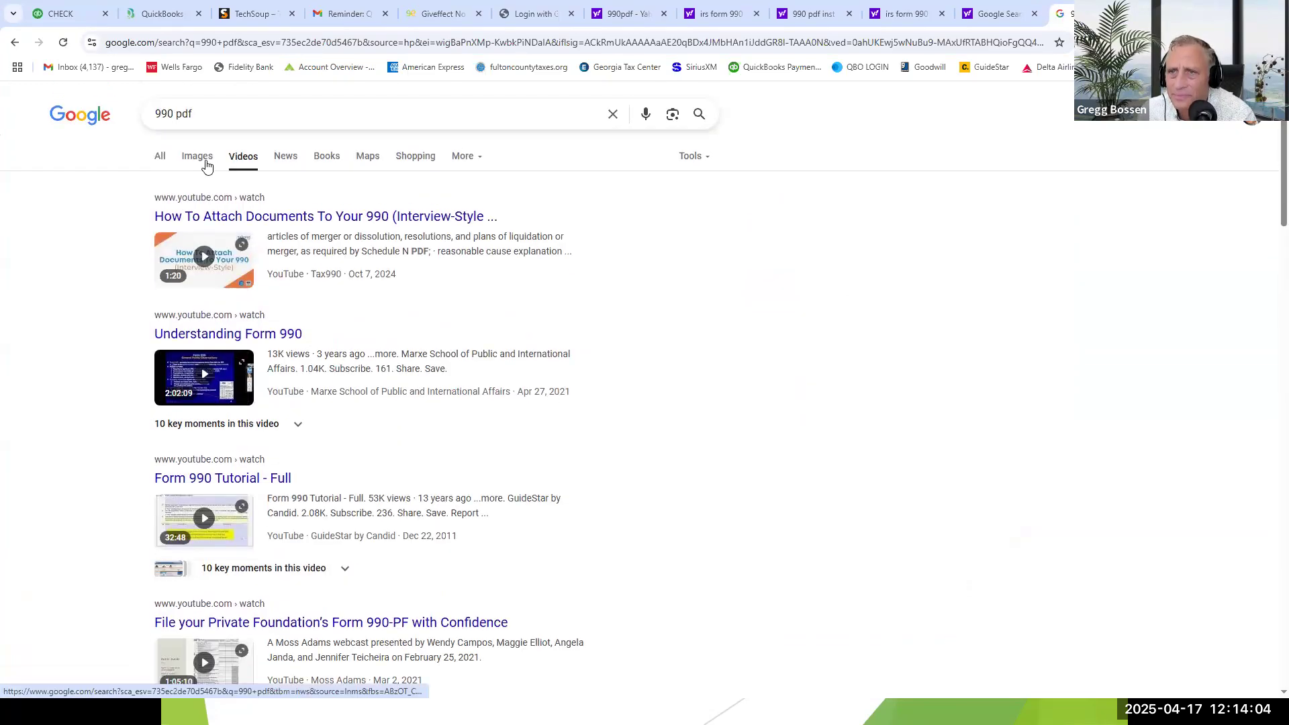
Show the image results for "990 pdf" and preview the pdfFiller 2024 Form IRS 990 image with its related images
left_click(204, 158)
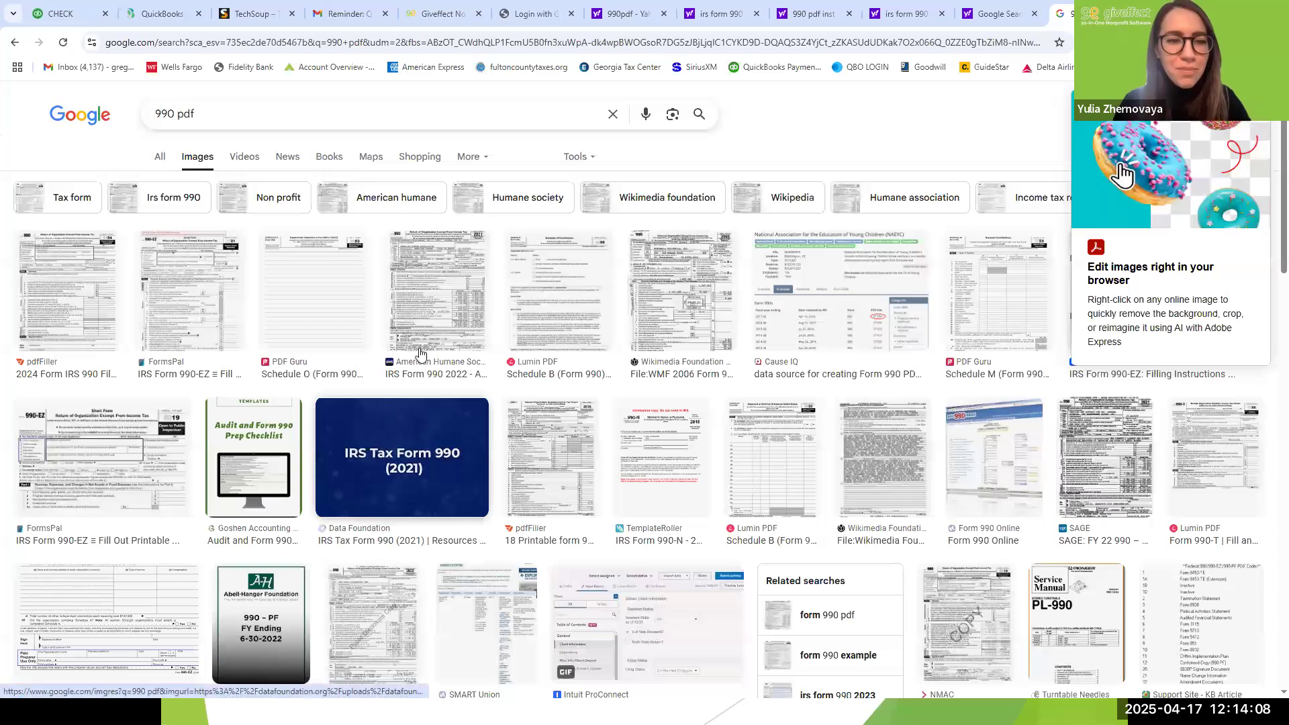
left_click(94, 303)
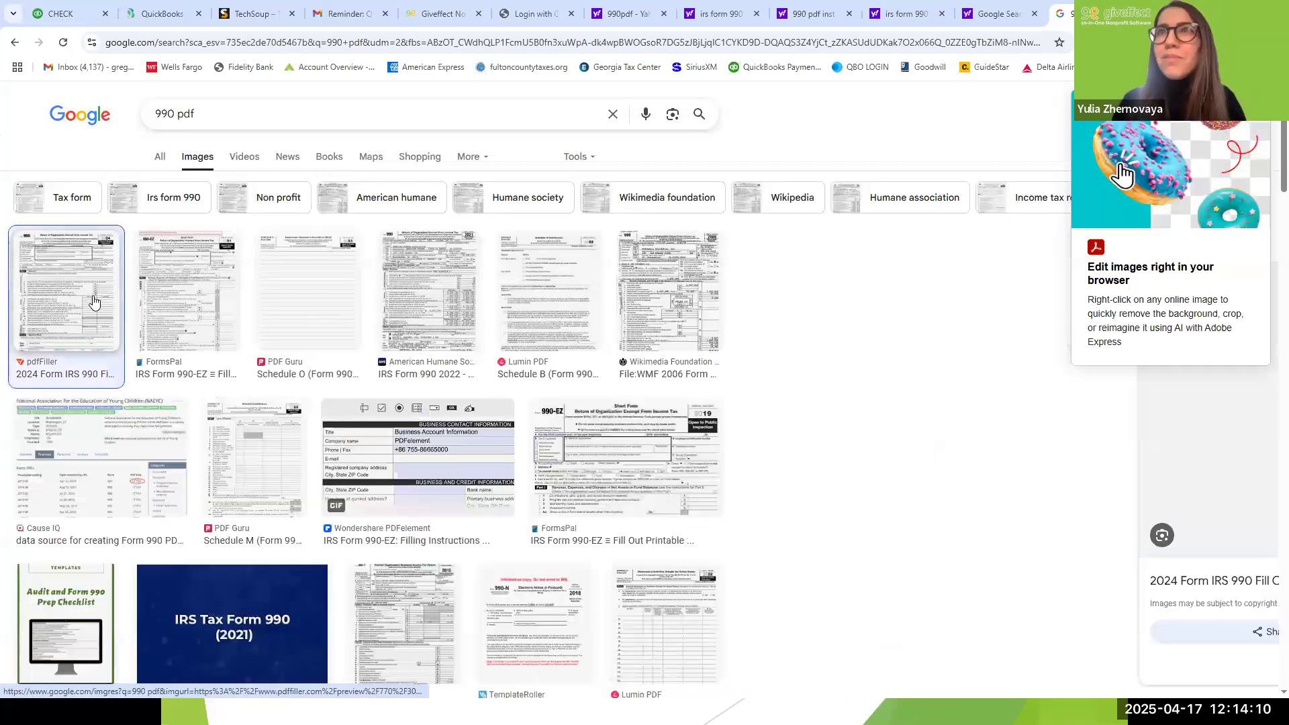
scroll(900, 330, "down", 5)
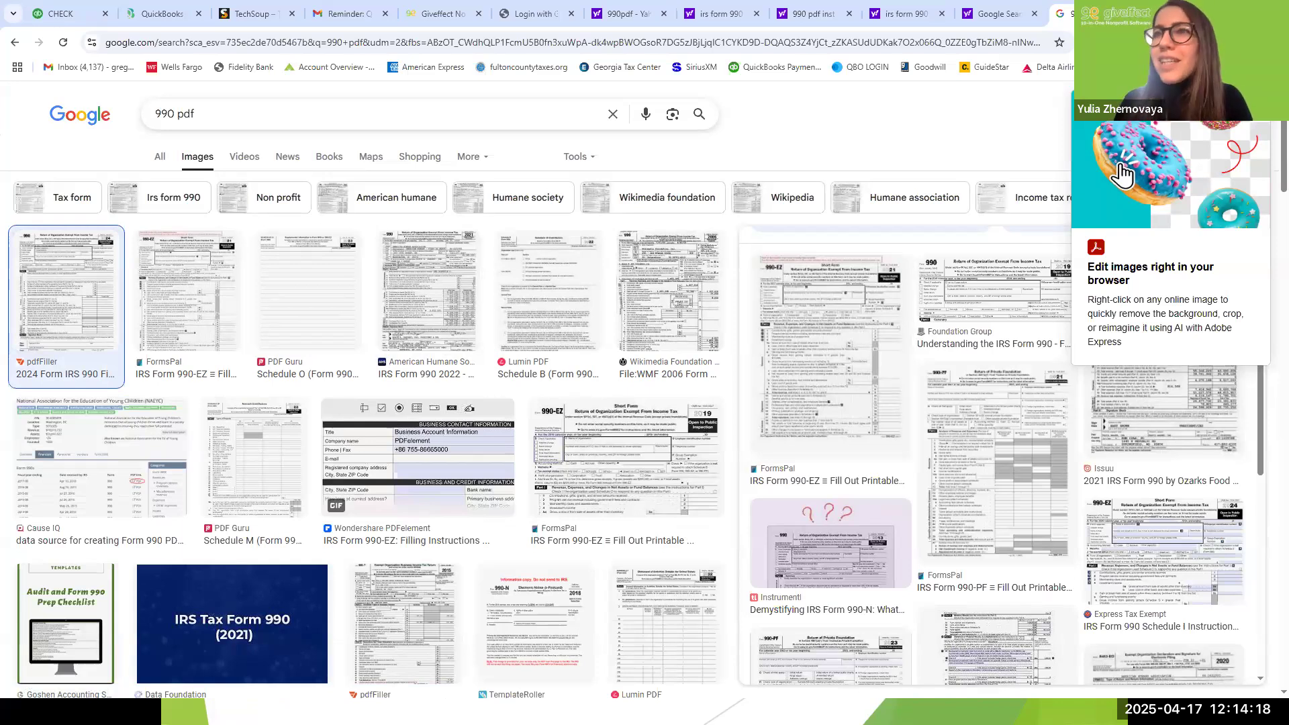
Open the irs.gov Form 990 (2024) PDF and look through the Part IX Statement of Functional Expenses lines on page 10
left_click(360, 324)
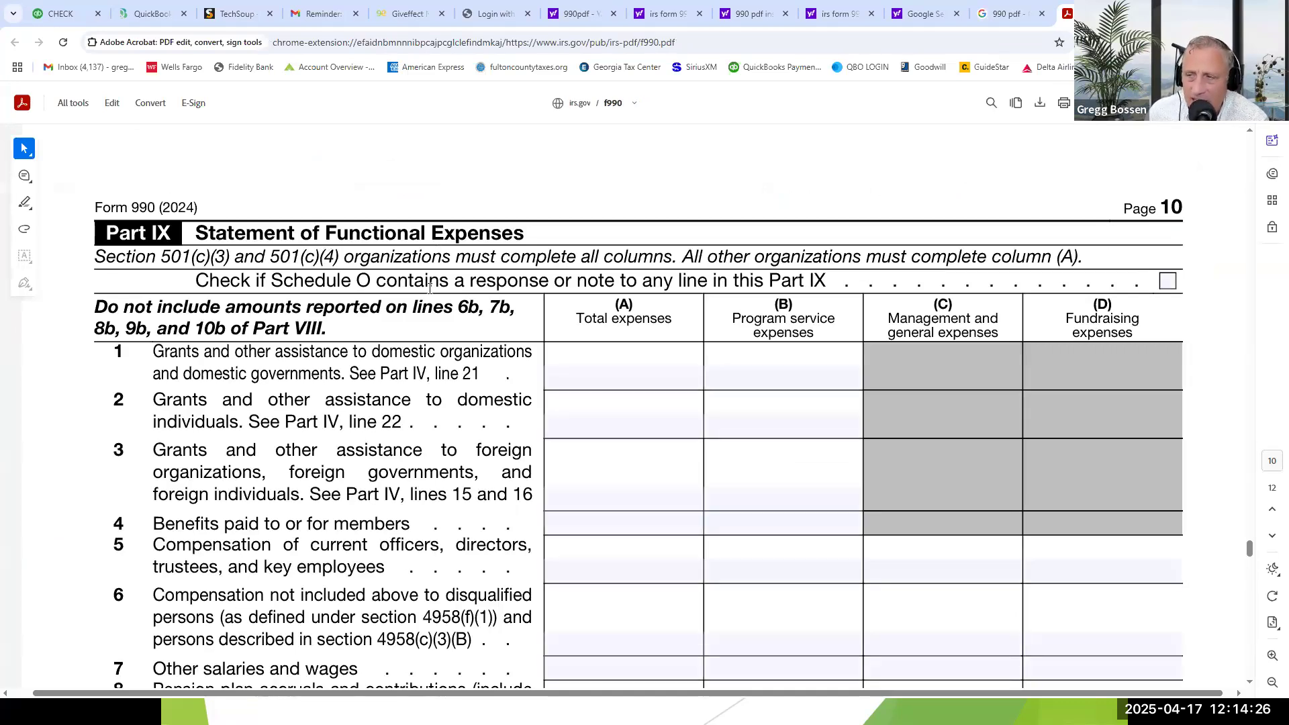
scroll(430, 289, "down", 2)
scroll(431, 294, "down", 7)
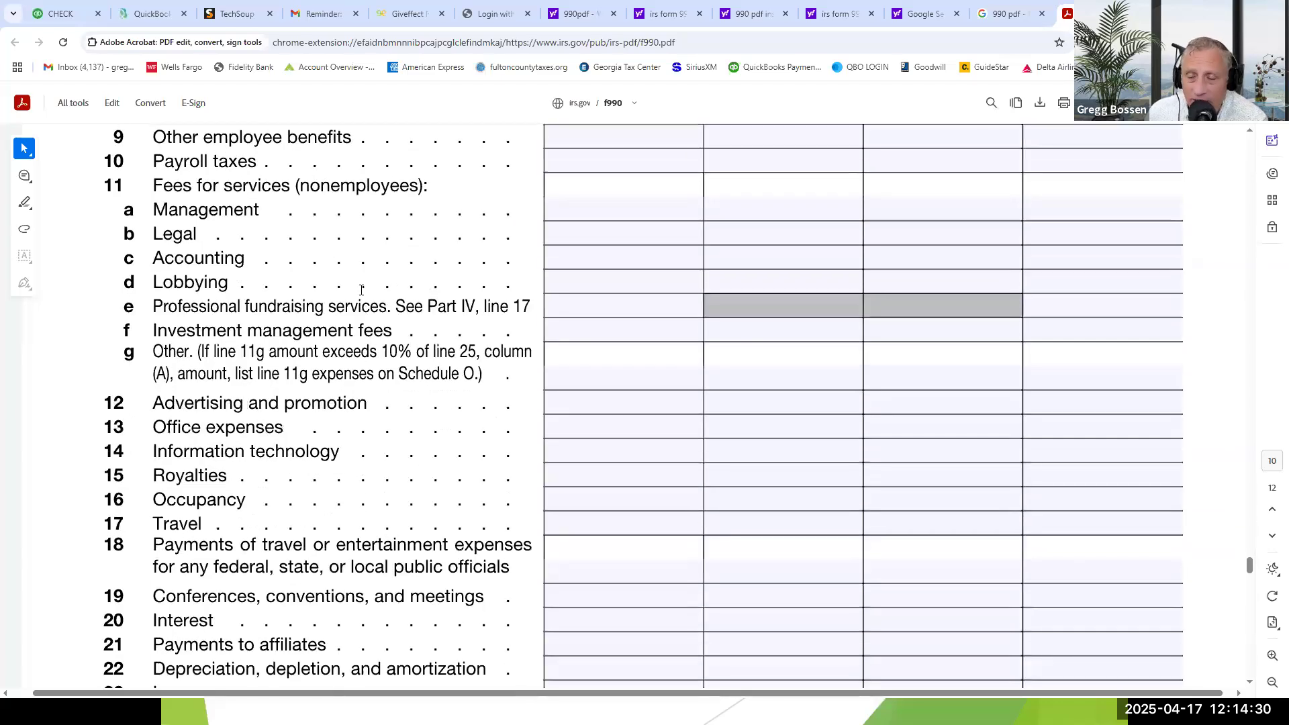
Point out the payroll taxes, legal, accounting, office expenses, information technology, occupancy and travel lines with arrow annotations, and clear the arrows
left_click(229, 236)
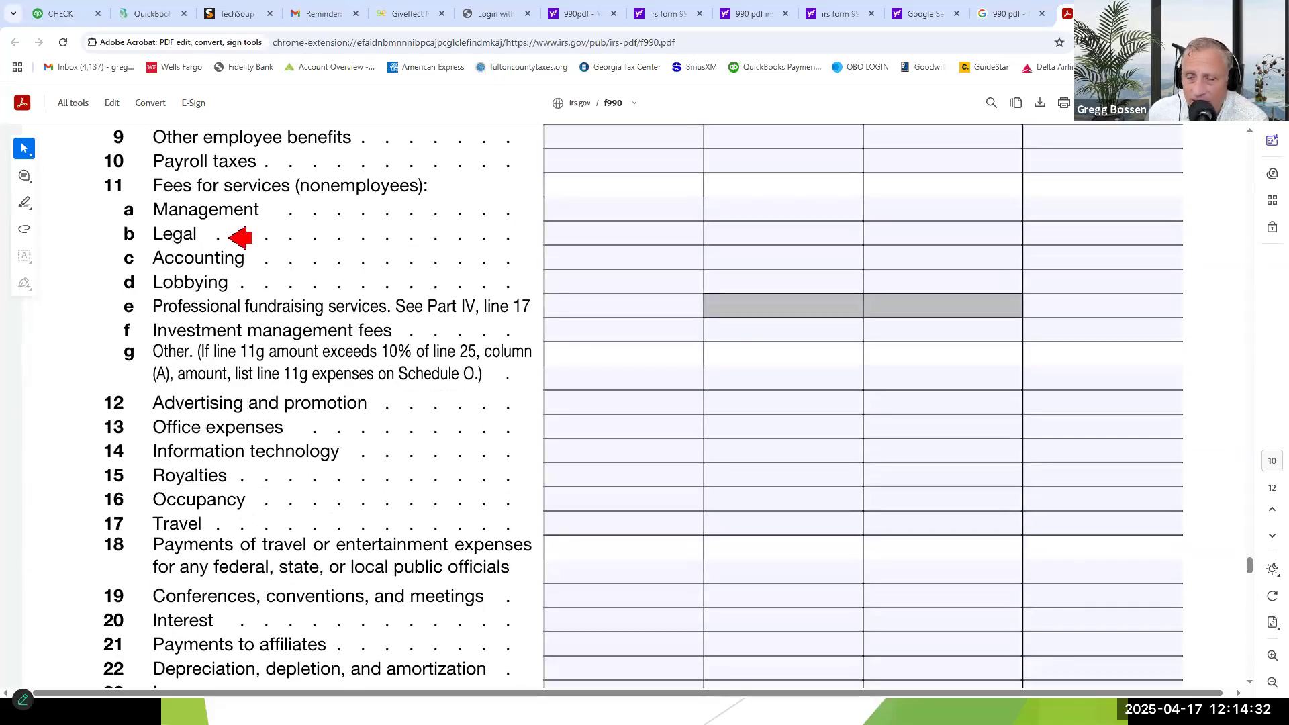
left_click(257, 262)
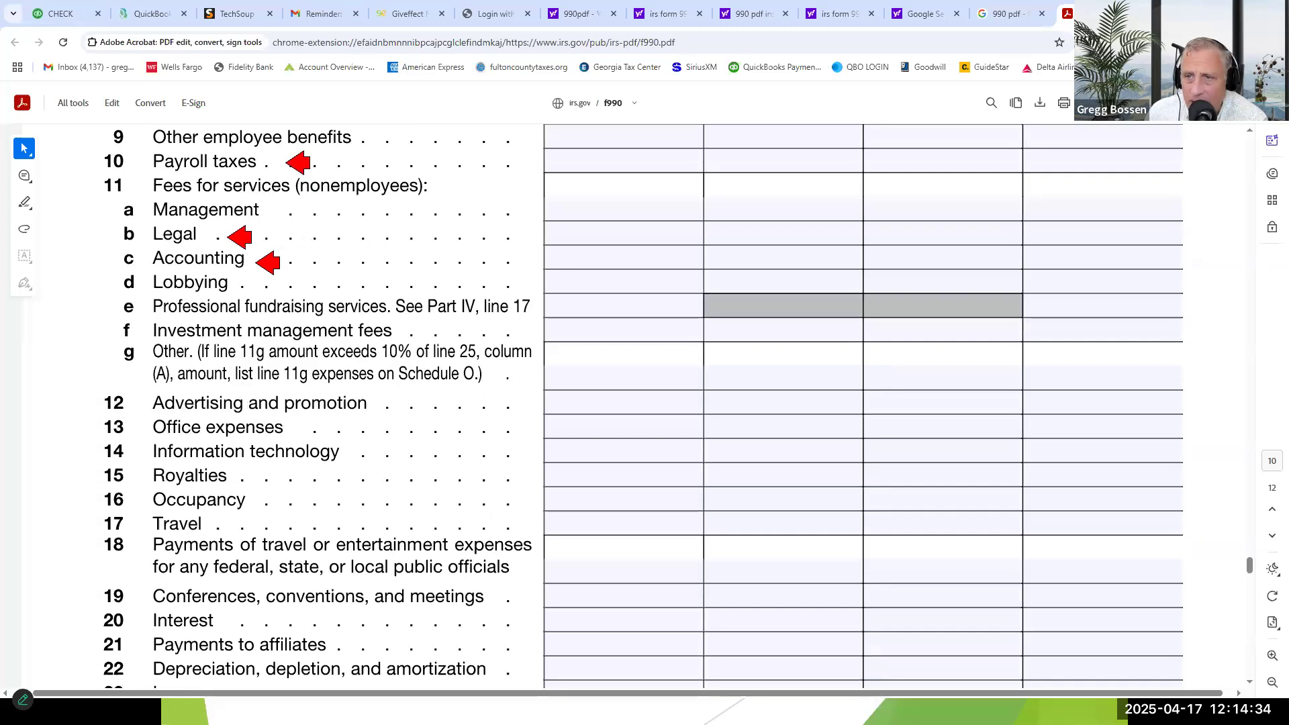
left_click(307, 432)
left_click(251, 500)
left_click(226, 518)
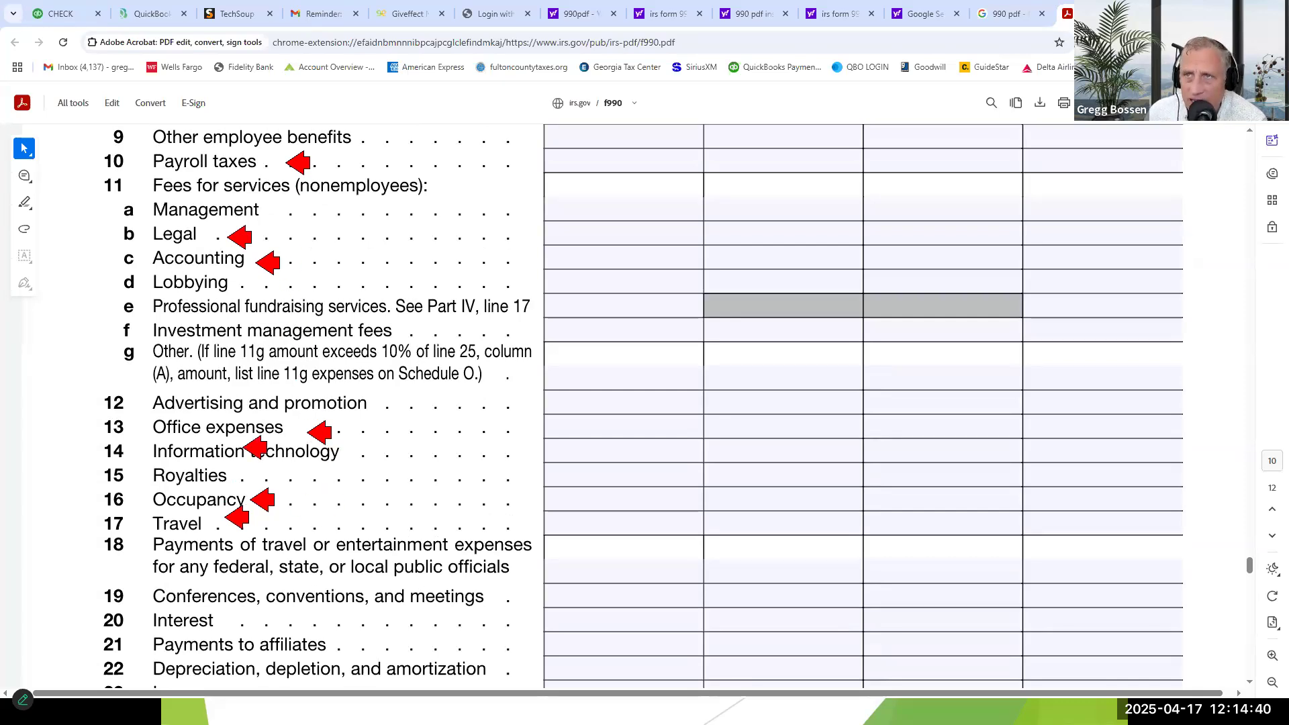
key("Escape")
Point out the program service, management and general, and fundraising expense columns of Part IX with arrow annotations, and clear the arrows
scroll(578, 402, "up", 8)
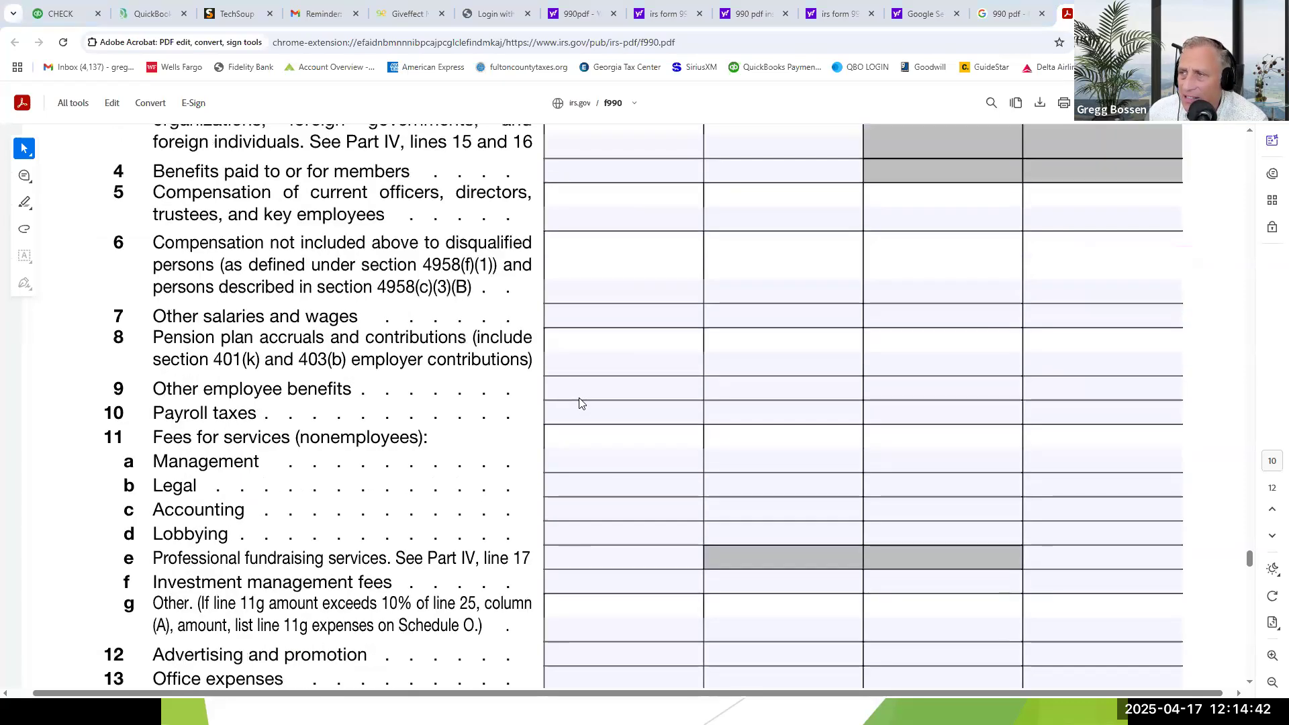
key("ctrl+2")
left_click(839, 259)
left_click(1005, 253)
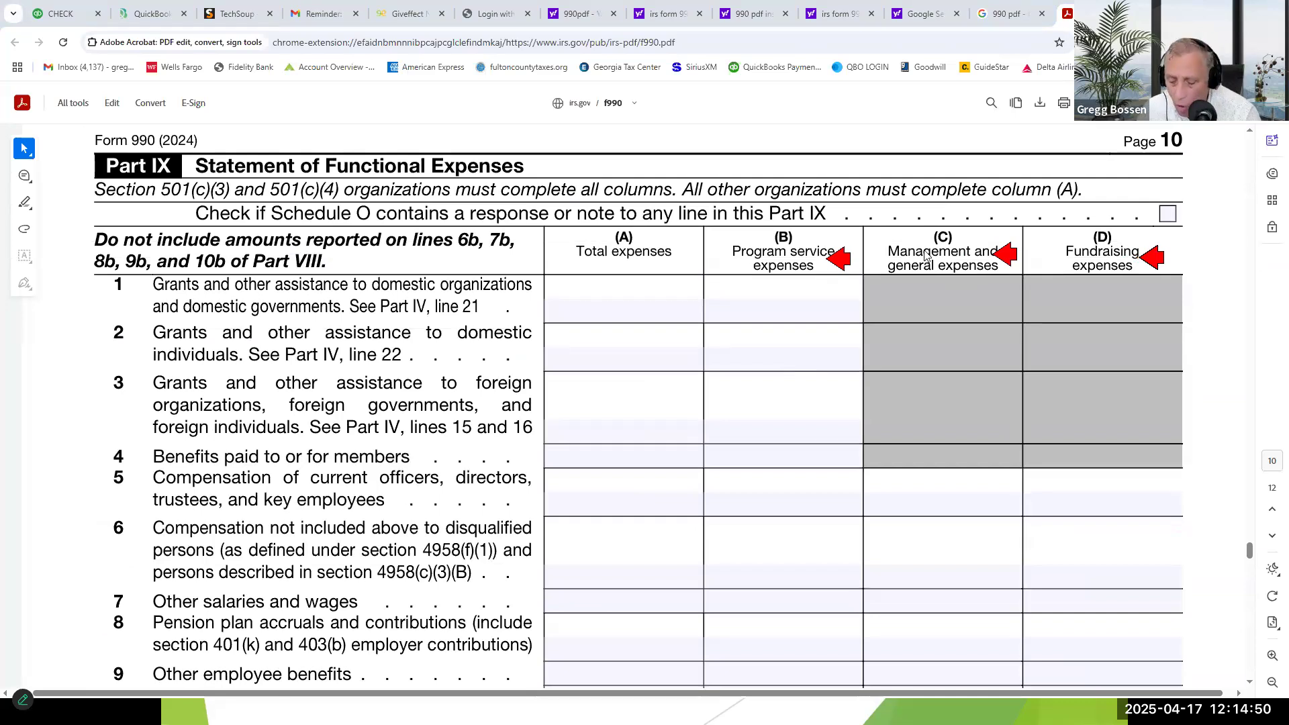
key("Escape")
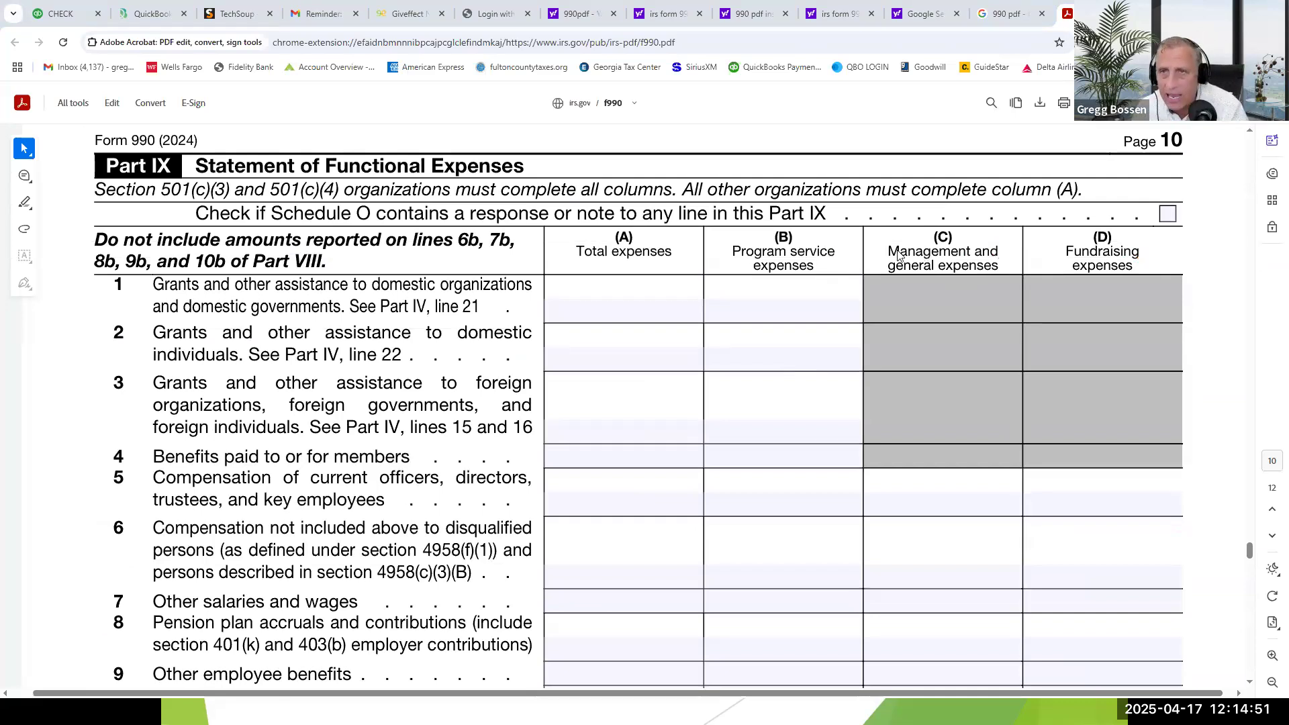
Switch back to the Office Depot check in QuickBooks Online and view its category details
left_click(58, 22)
left_click(1231, 213)
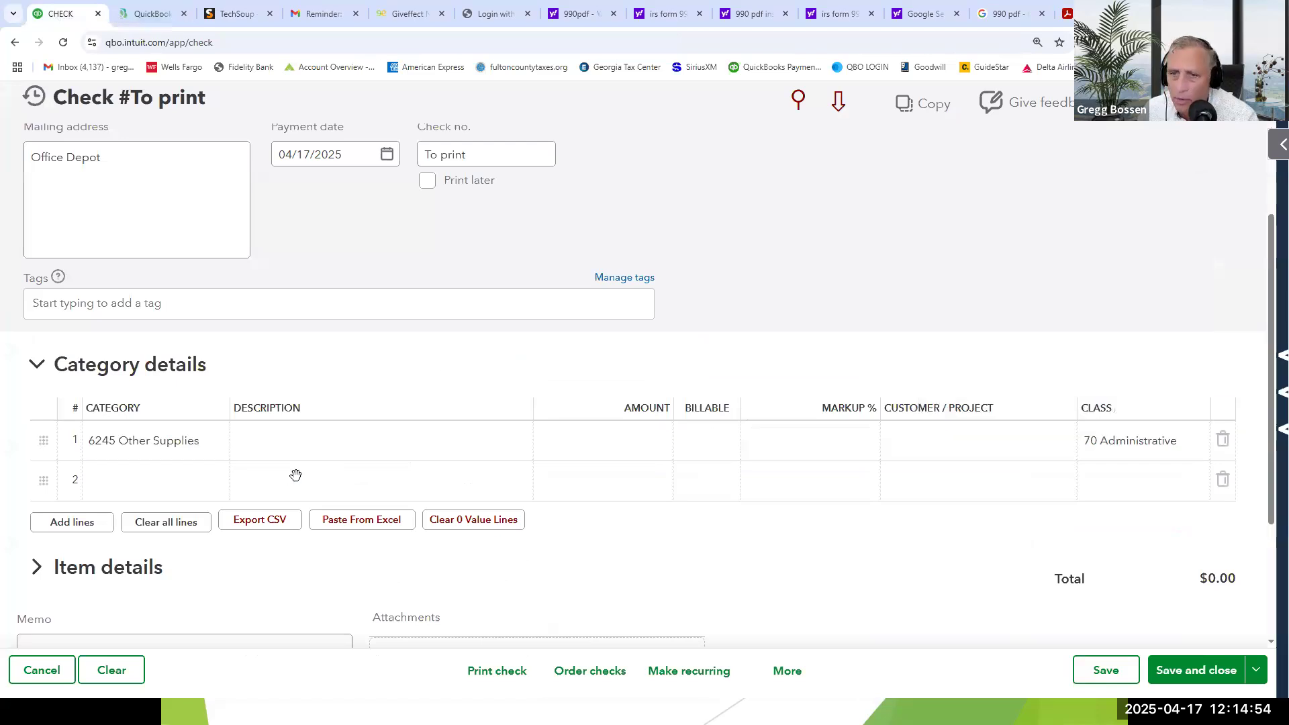
Review the class options available for the 6245 Other Supplies line of the Office Depot check
left_click(215, 450)
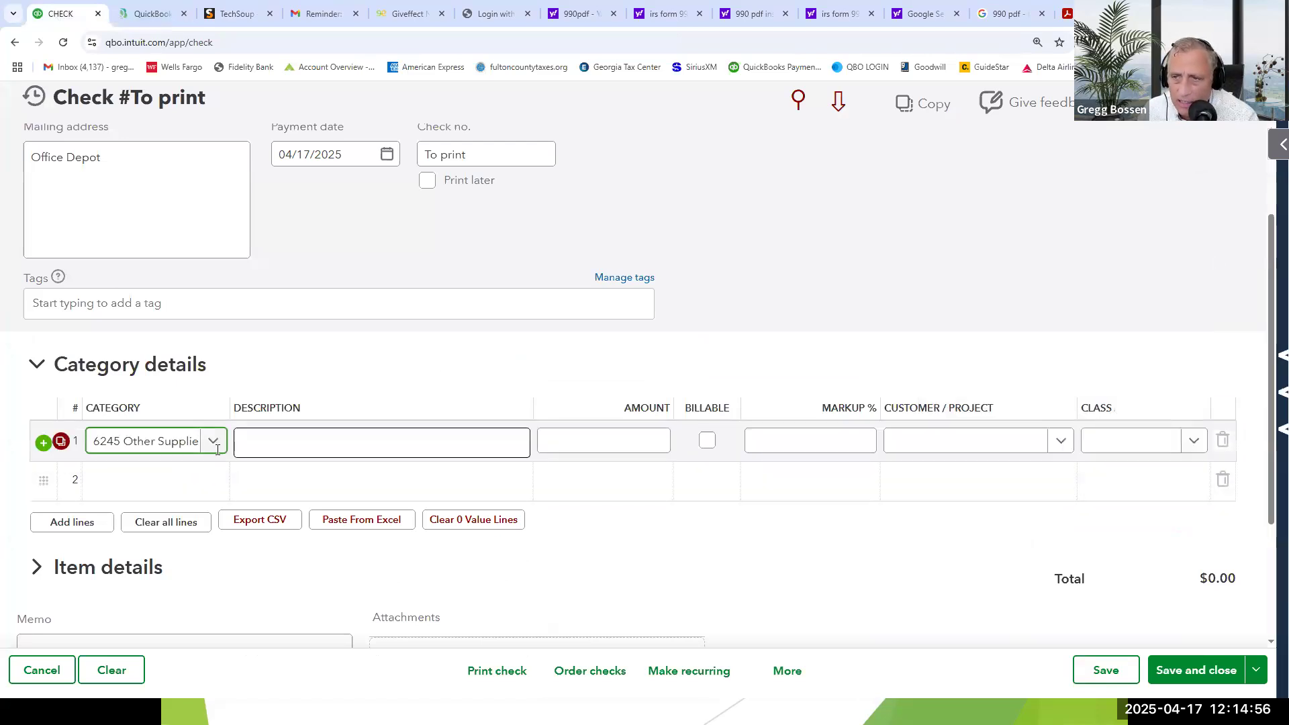
left_click(1194, 442)
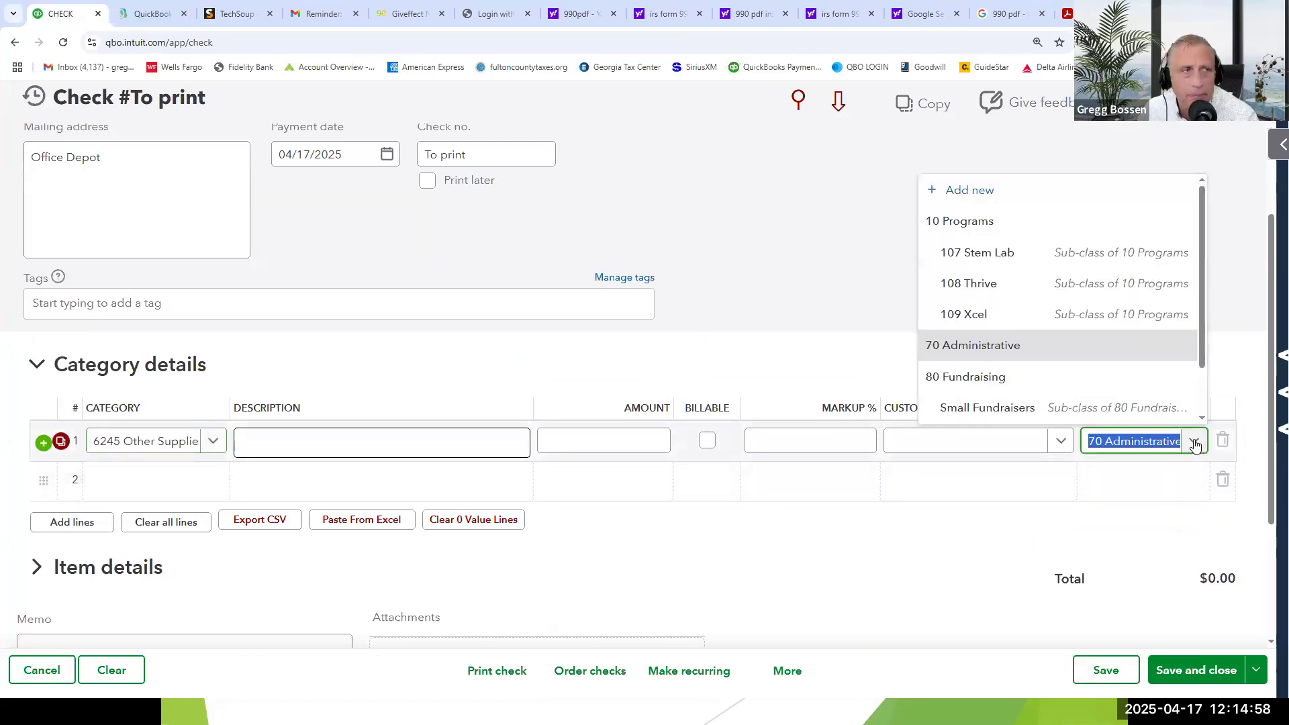
left_click(1194, 442)
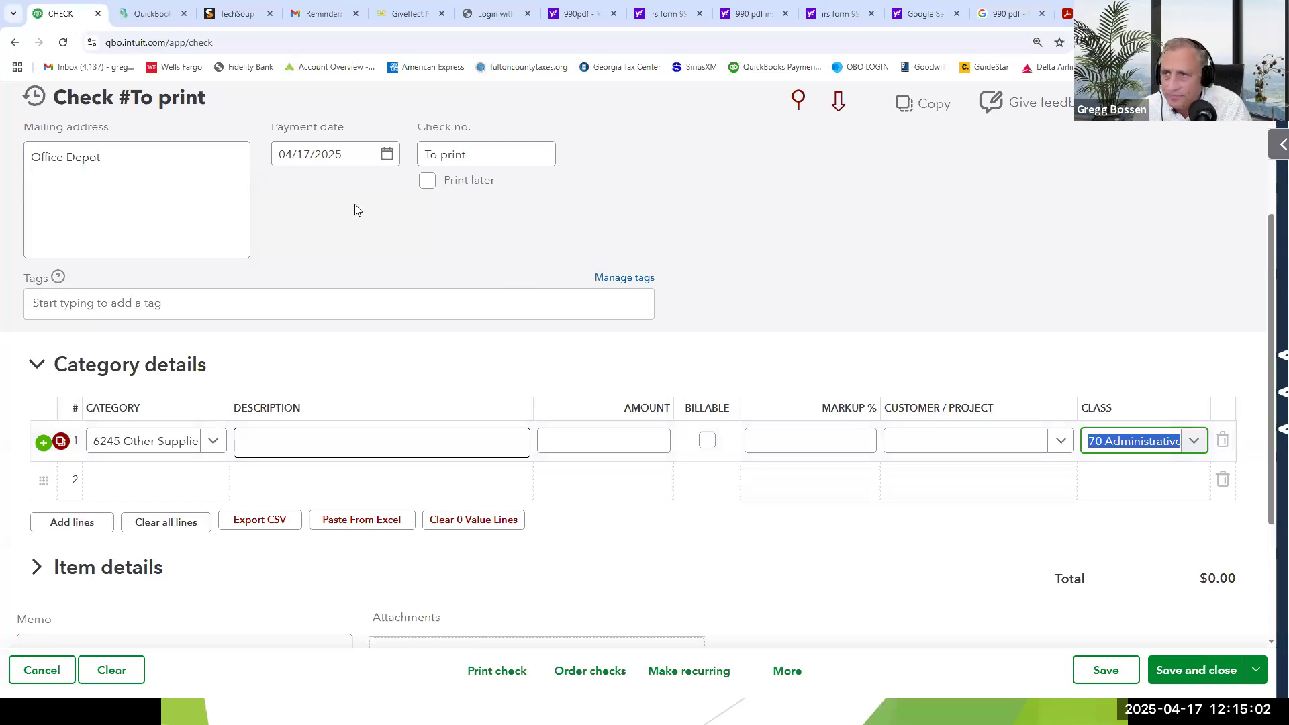
key("alt+Tab")
key("alt+Tab")
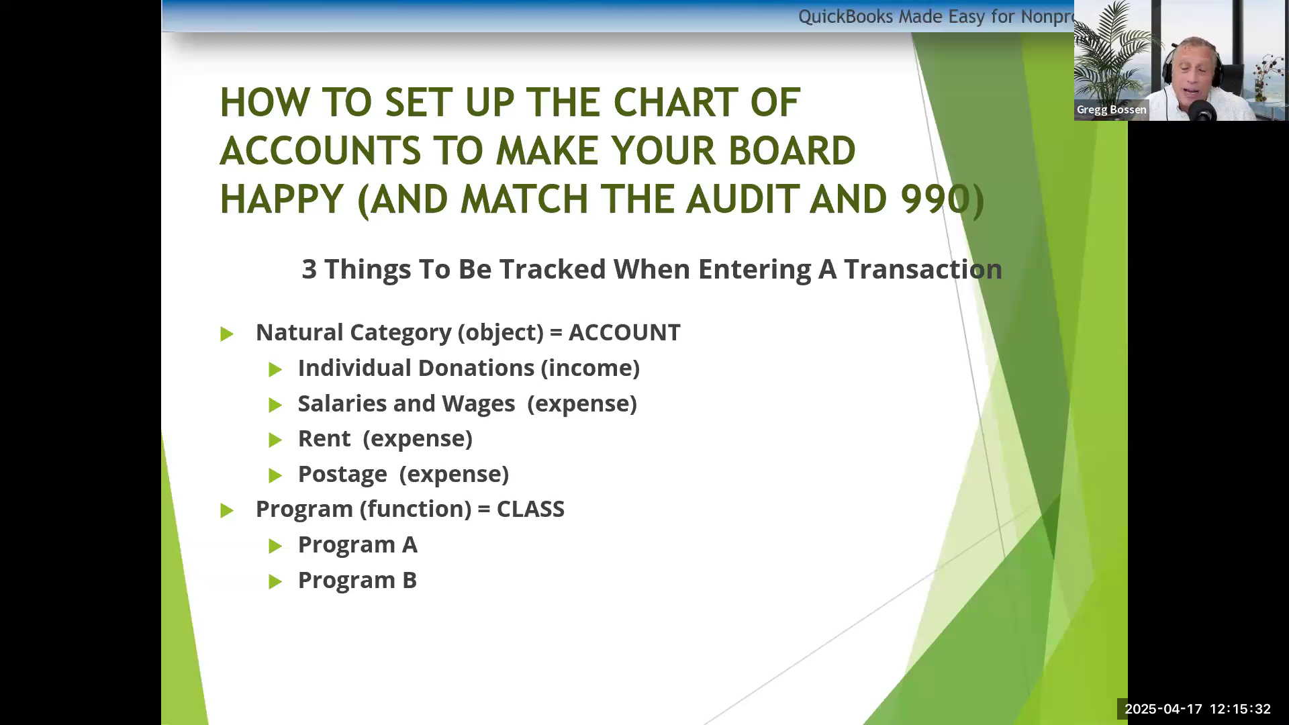
key("Right")
key("Right")
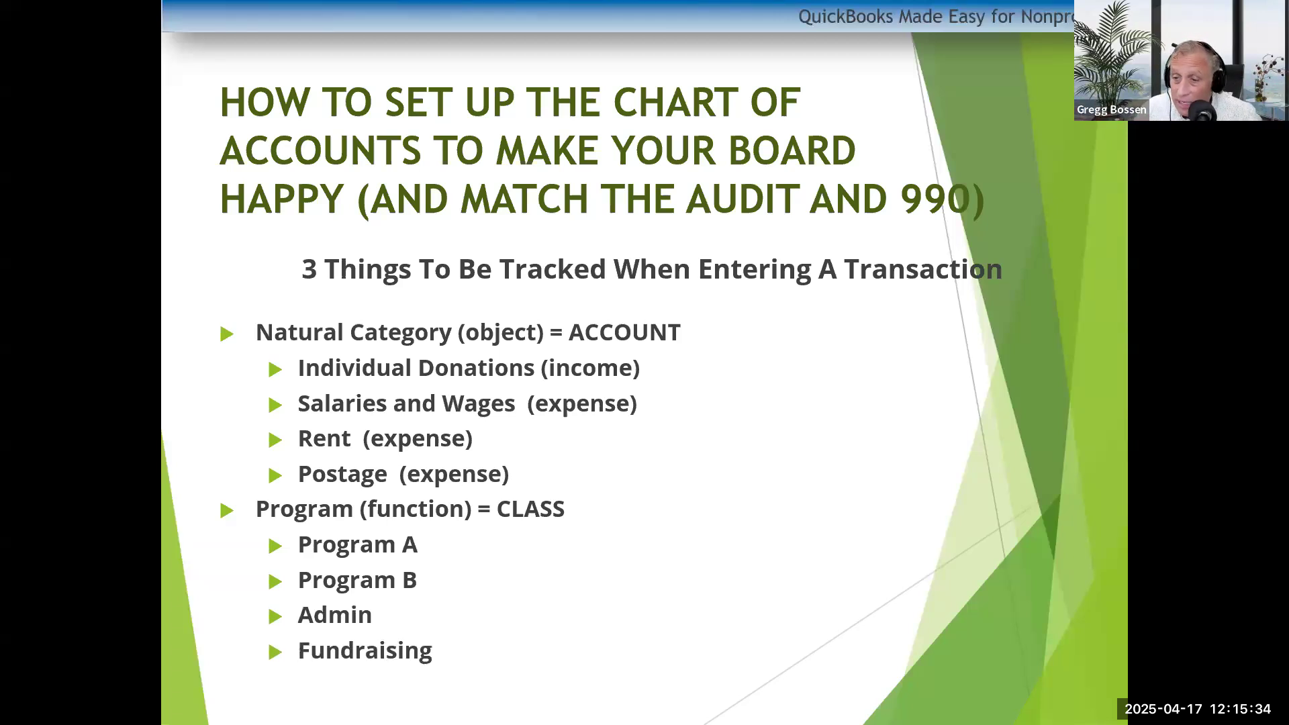
key("Right")
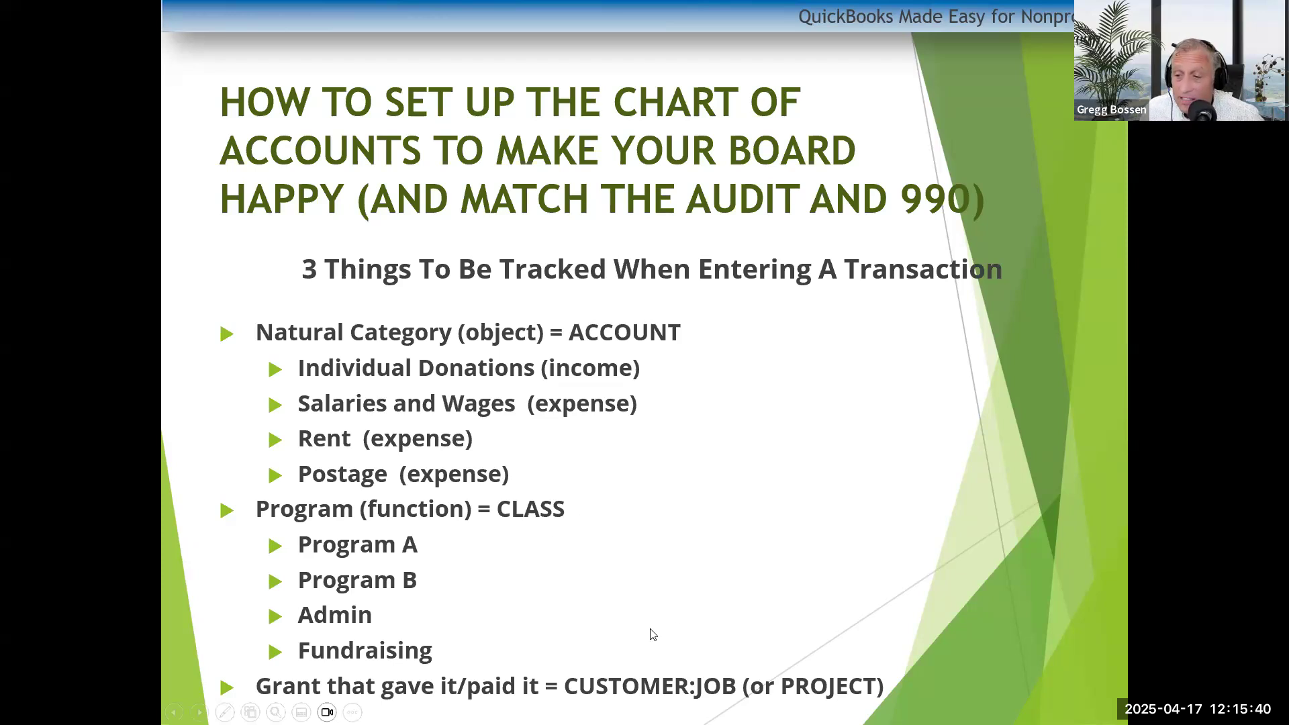
Return to the Office Depot check, mark line 1's category and class with arrows, and assign Autism Society of America Foundation (ASA) as its customer
key("alt+Tab")
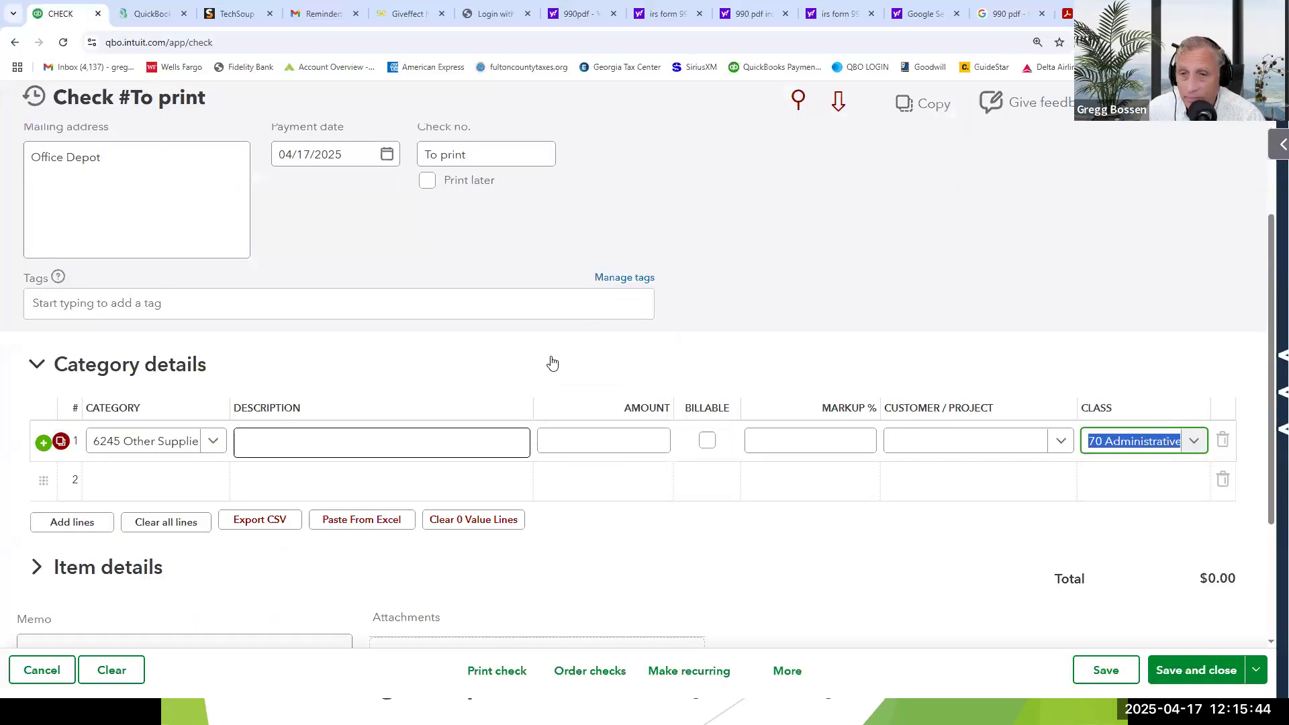
left_click(201, 441)
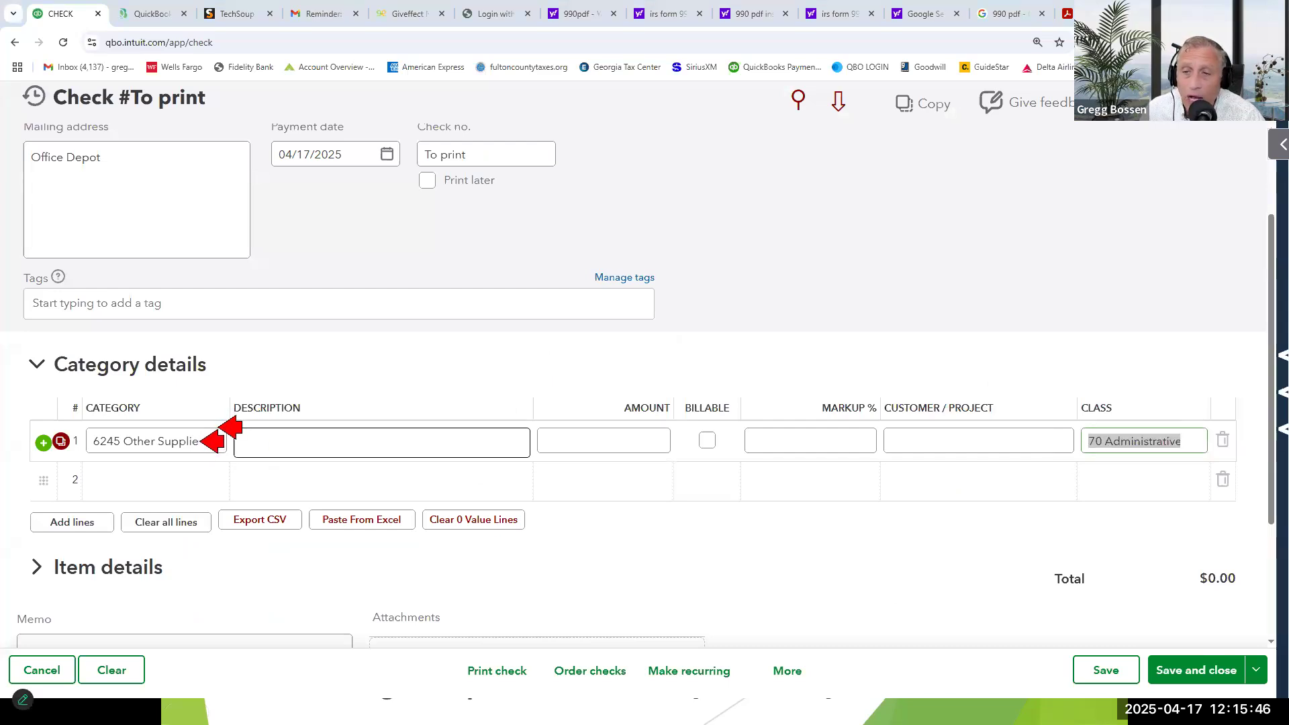
left_click(1194, 443)
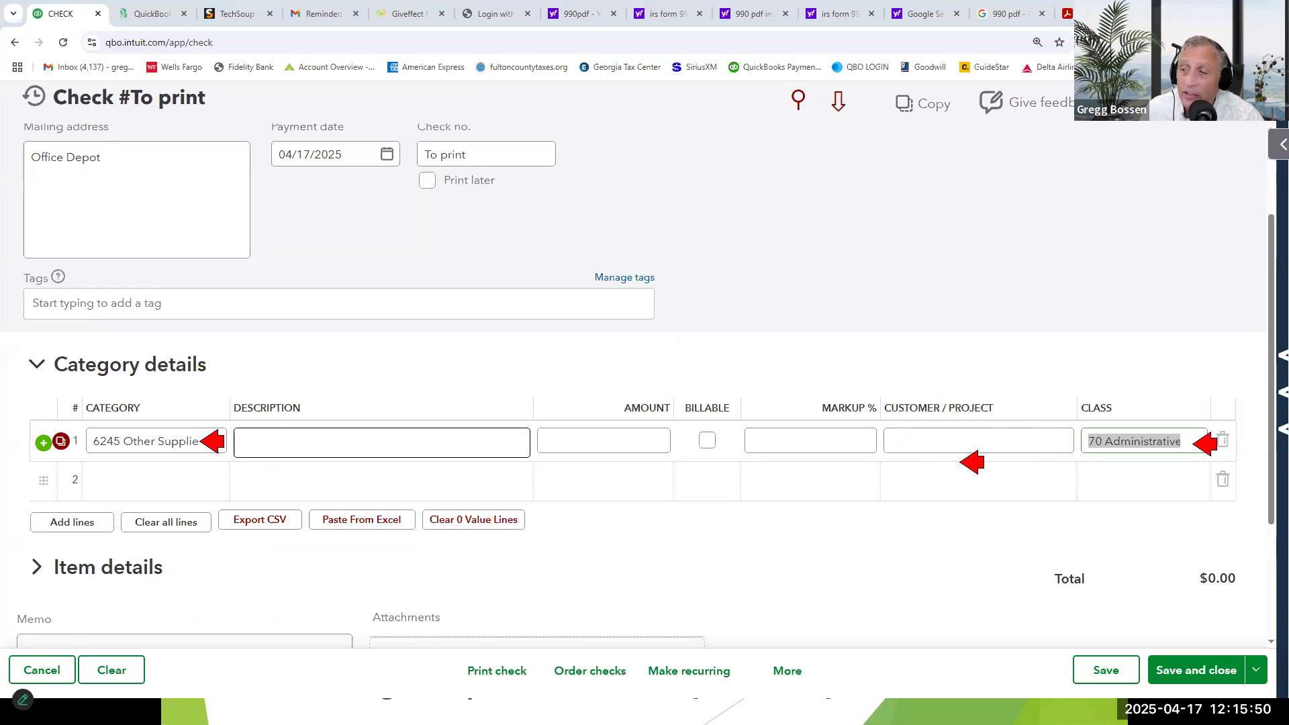
left_click(1054, 441)
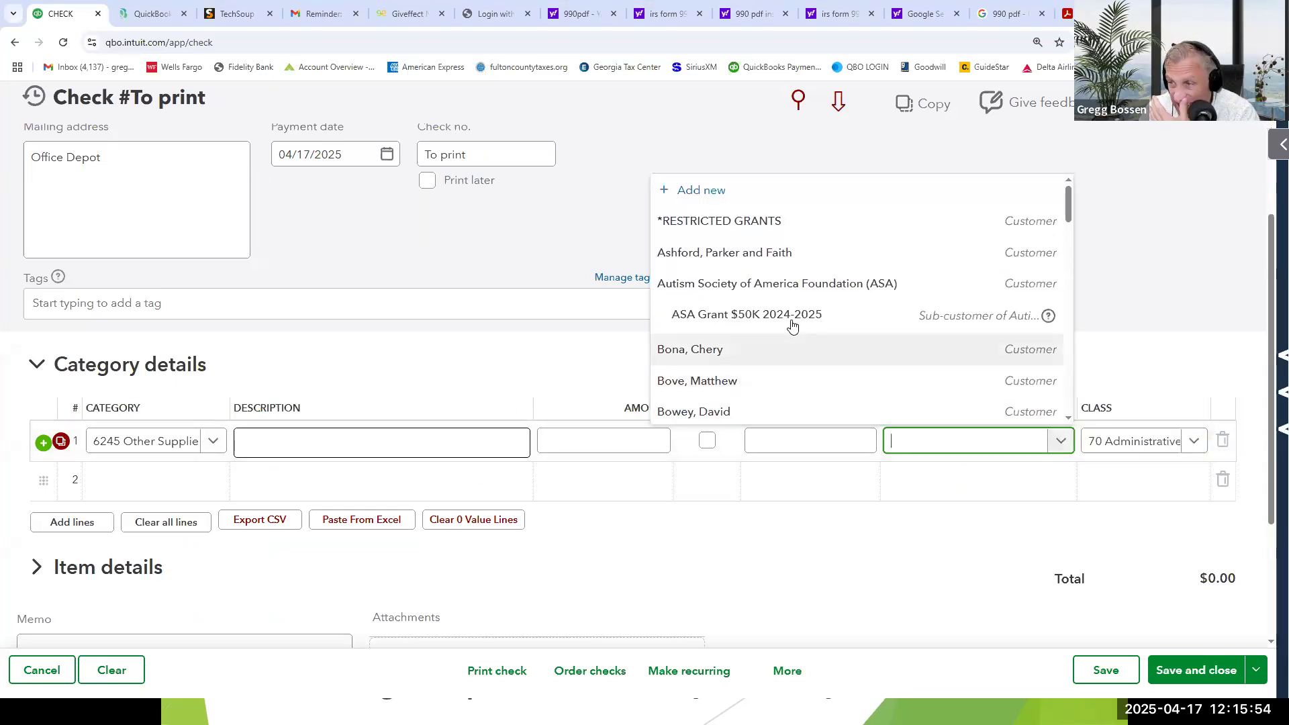
left_click(776, 284)
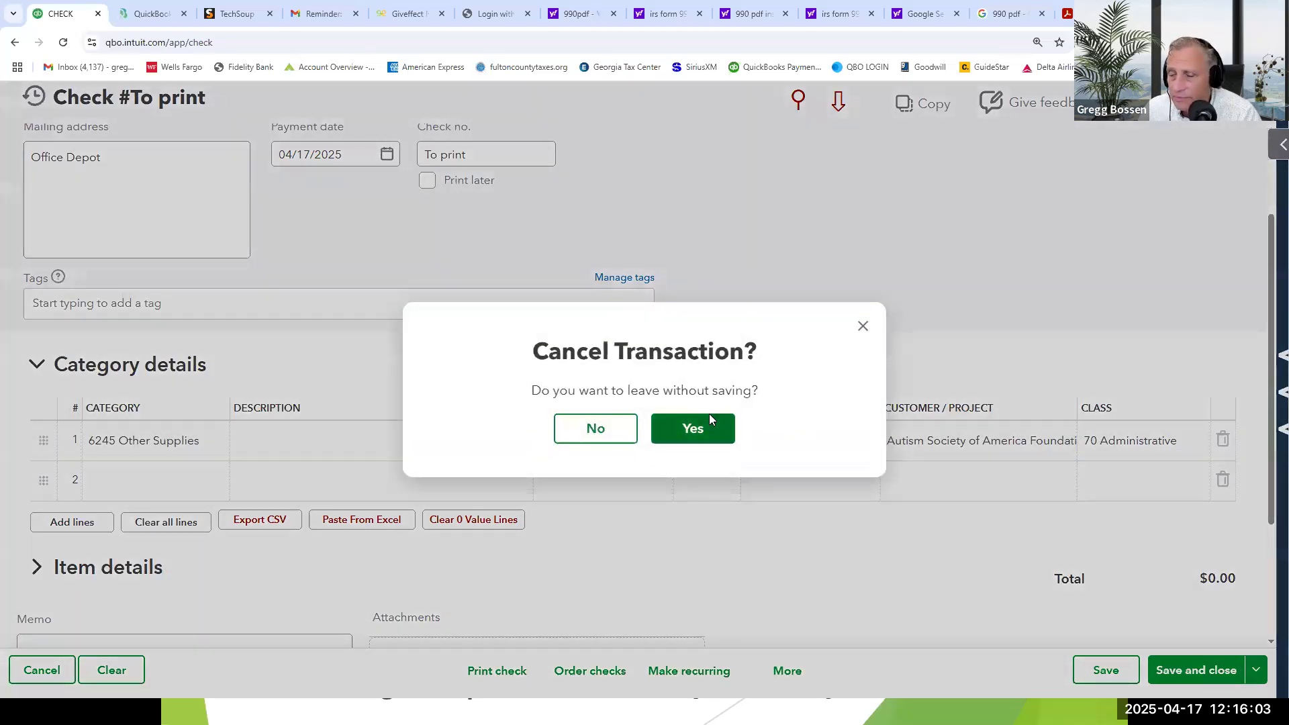
Discard the check without saving and open the custom report Profit and Loss 24-25
left_click(709, 413)
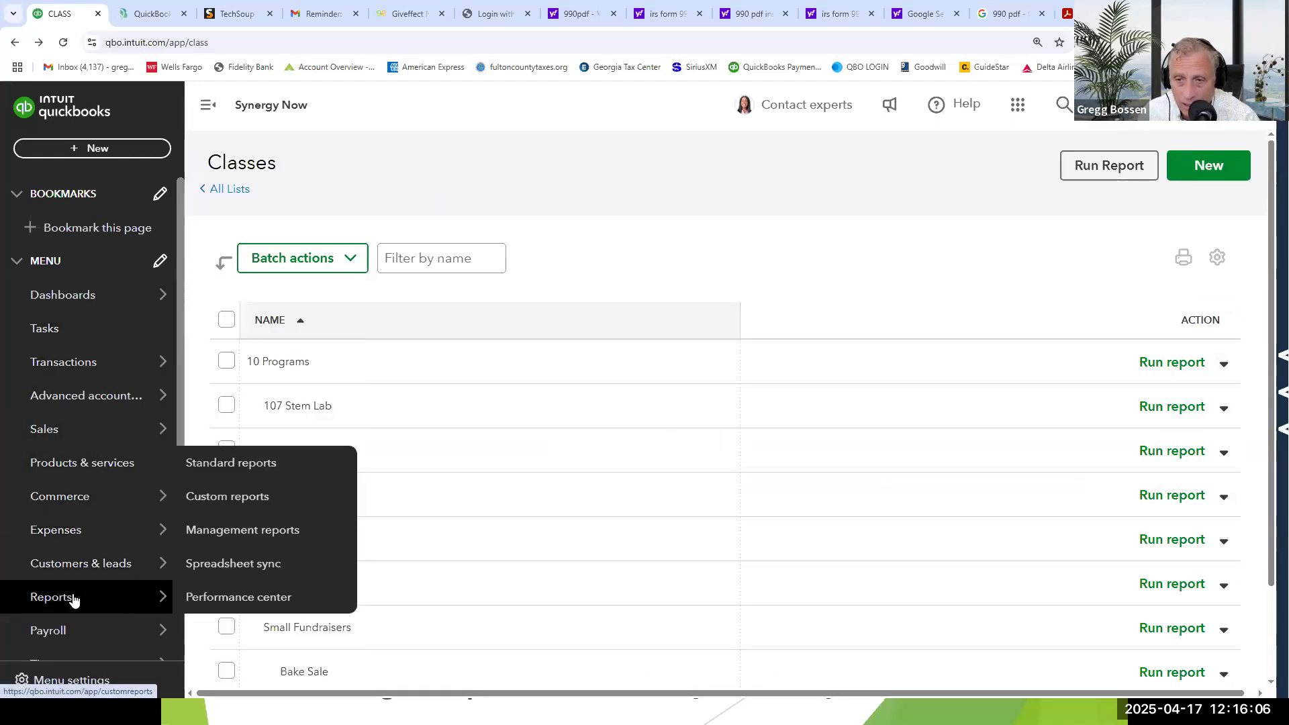
mouse_move(122, 601)
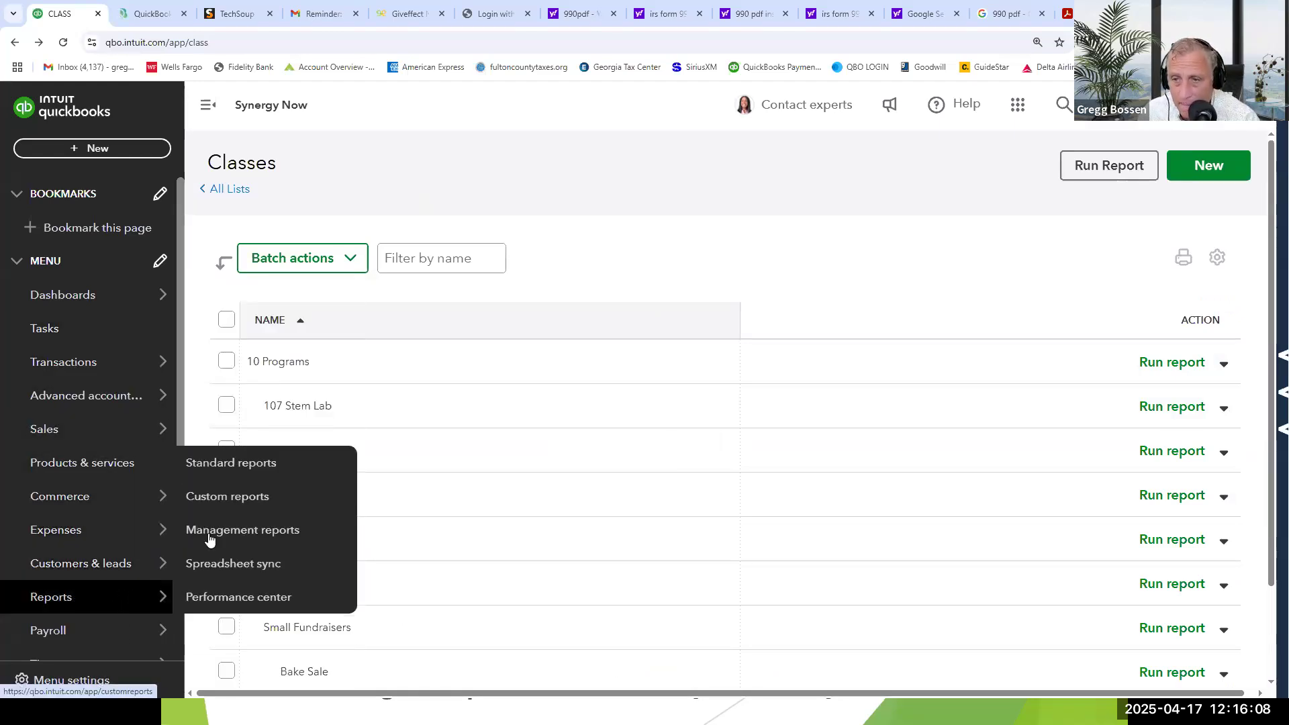
left_click(213, 499)
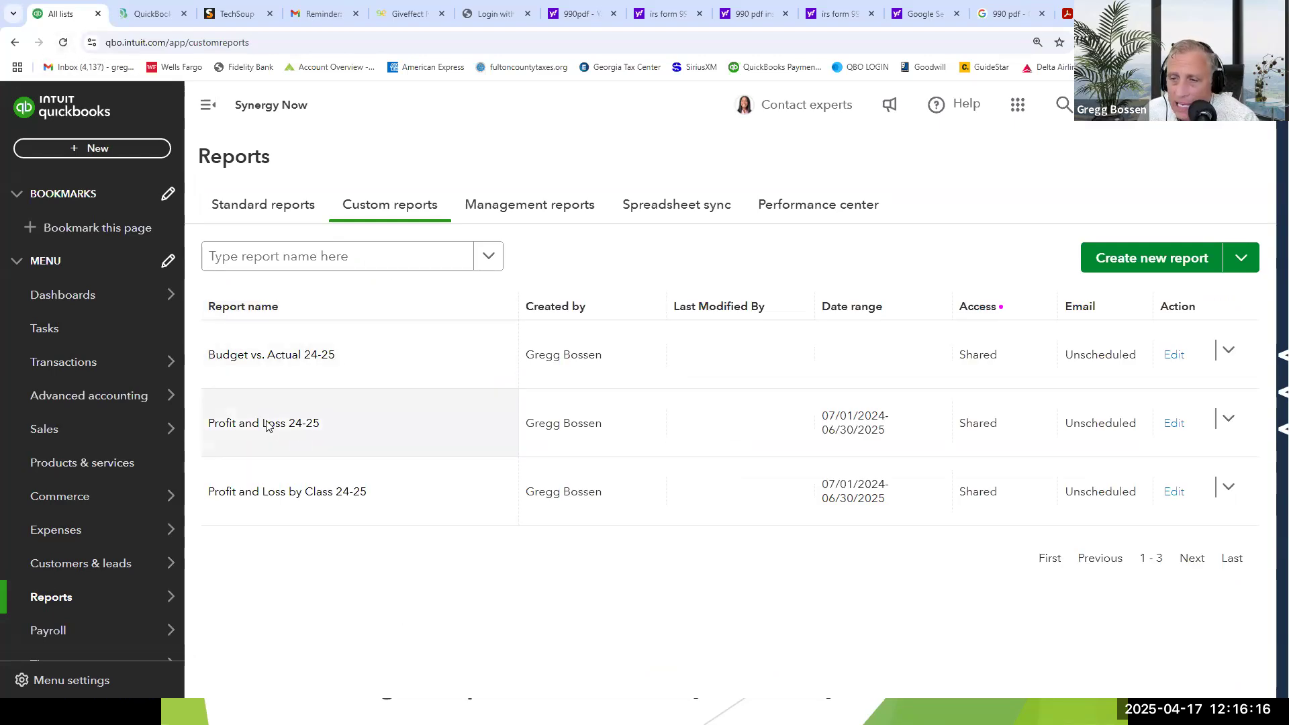
left_click(266, 425)
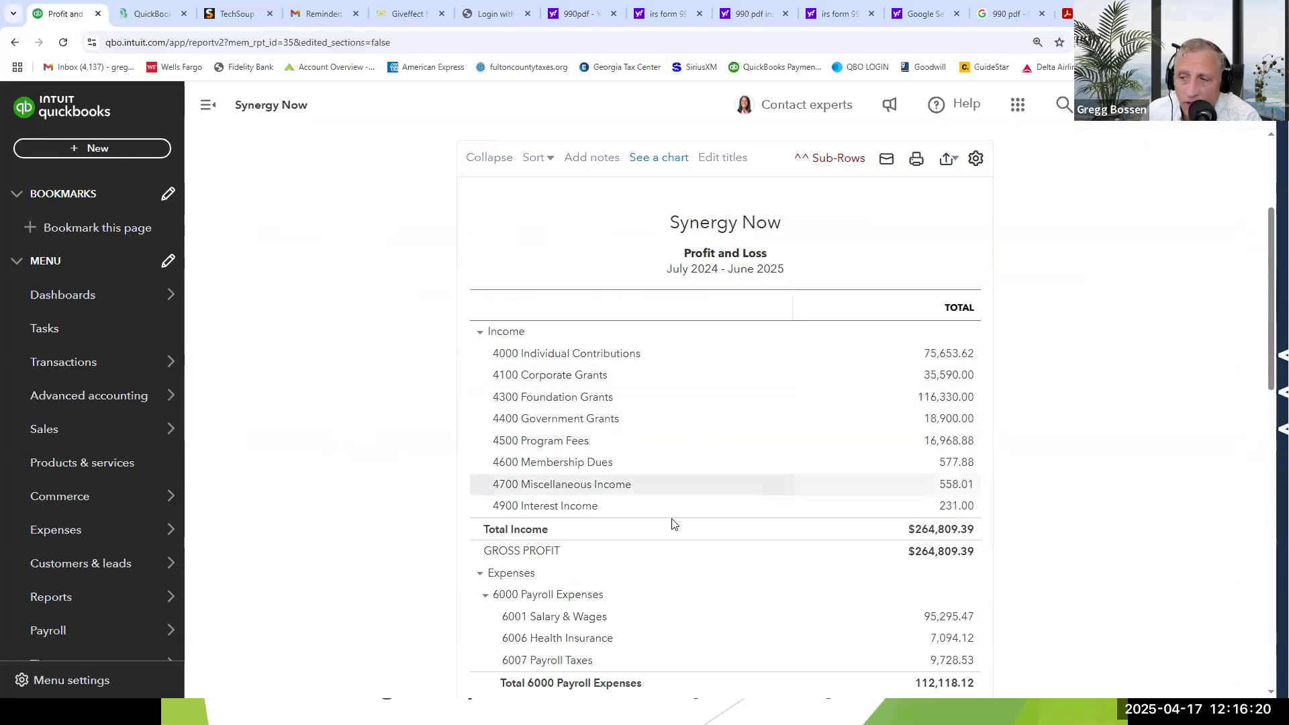
Look through the Profit and Loss report, set its display columns to Classes, and rerun it
scroll(673, 522, "down", 7)
scroll(673, 523, "down", 6)
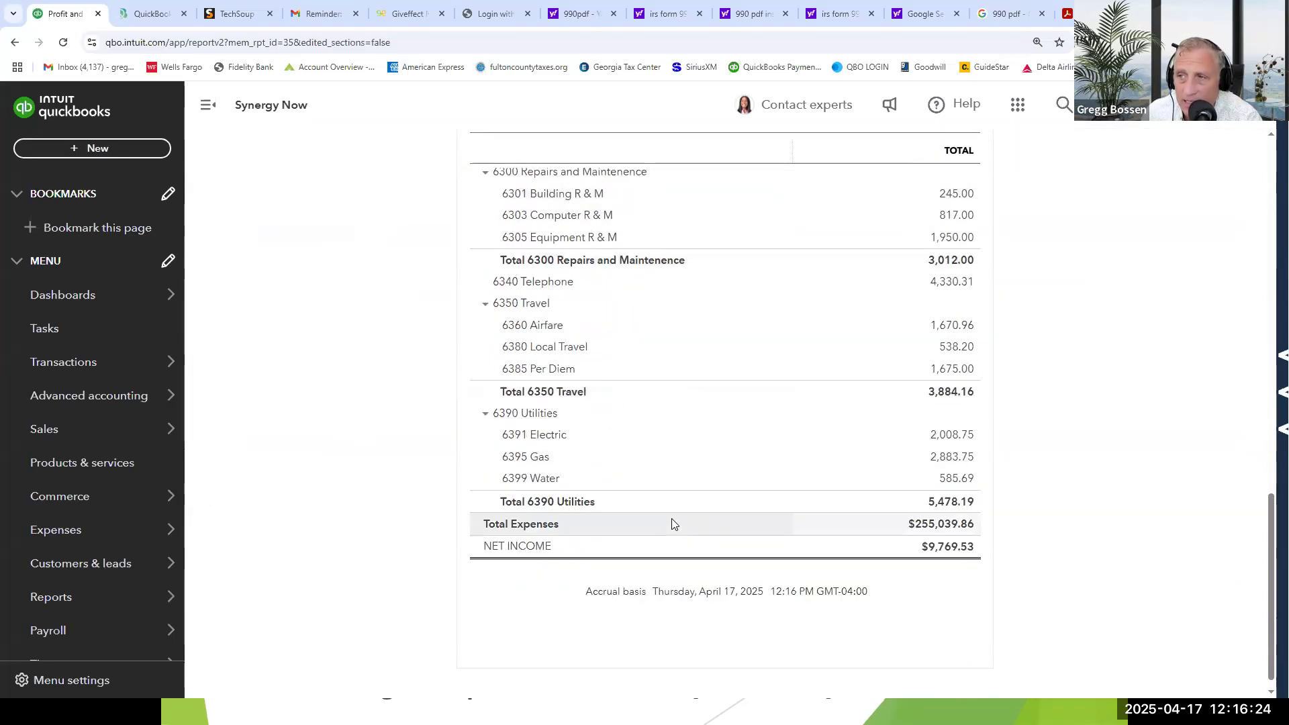
scroll(671, 523, "up", 9)
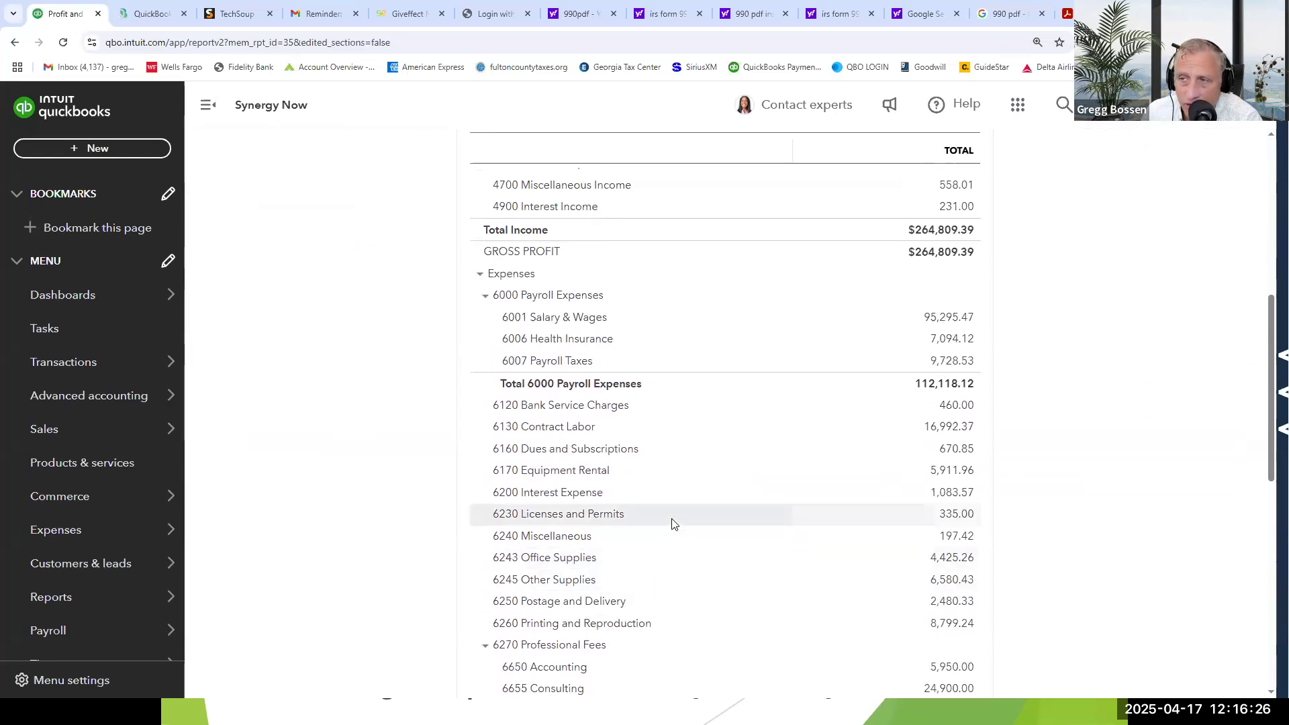
scroll(674, 523, "up", 8)
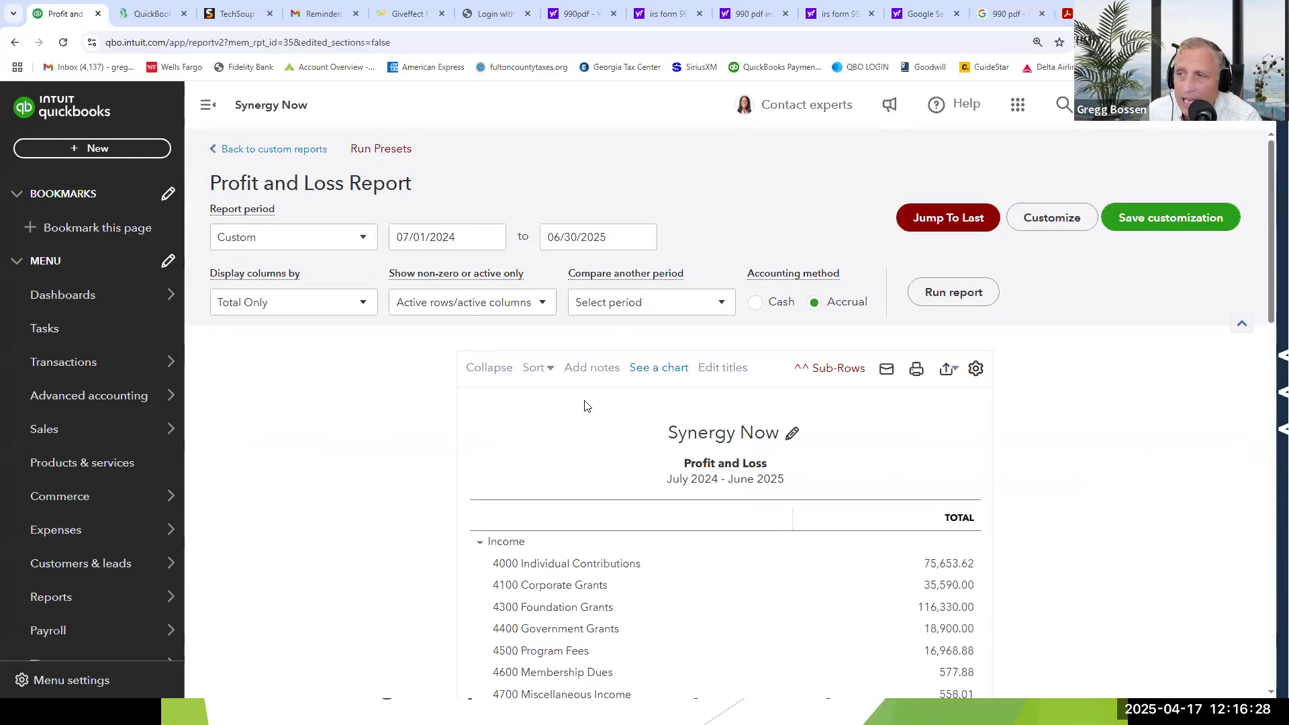
left_click(362, 307)
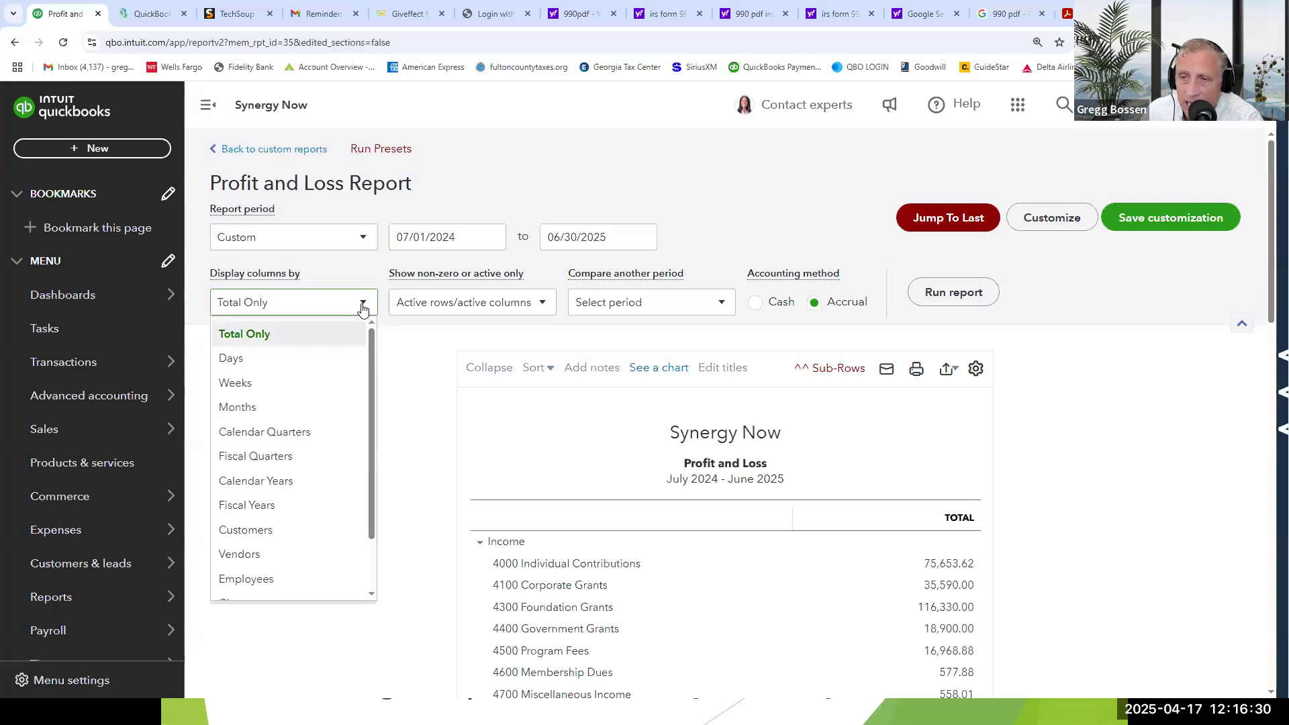
scroll(295, 503, "down", 2)
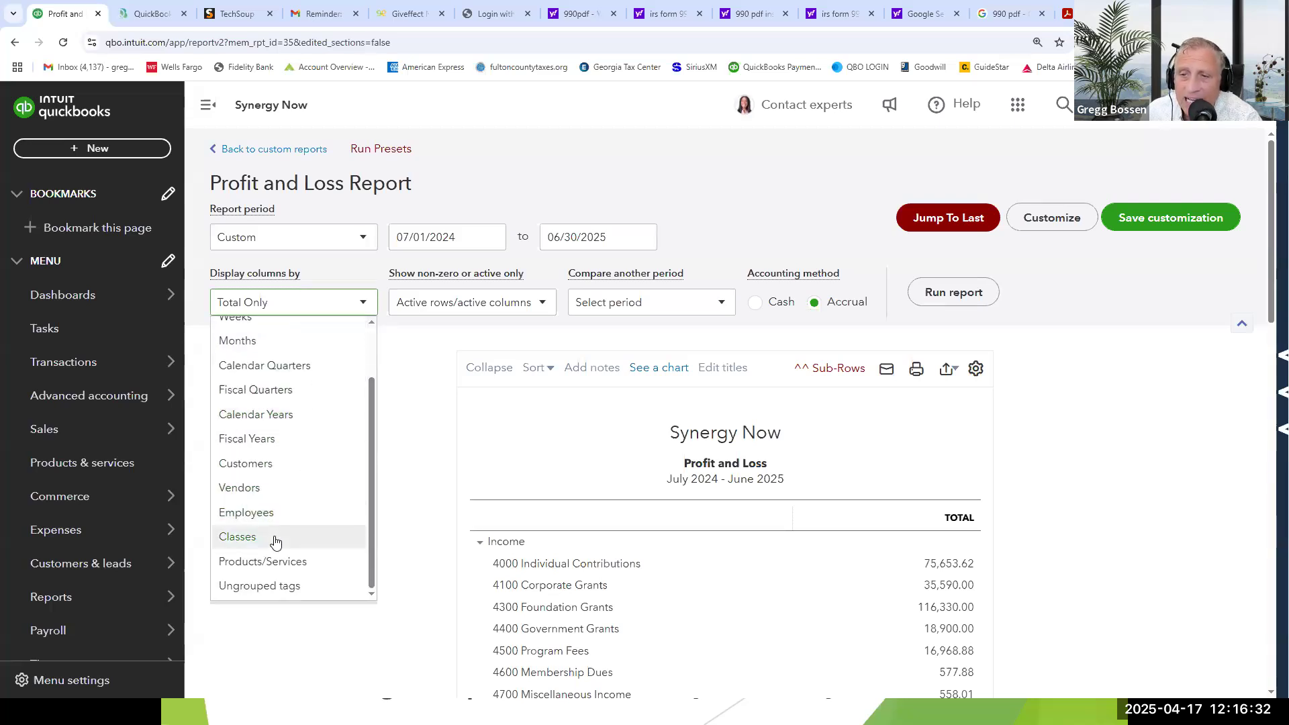
left_click(274, 536)
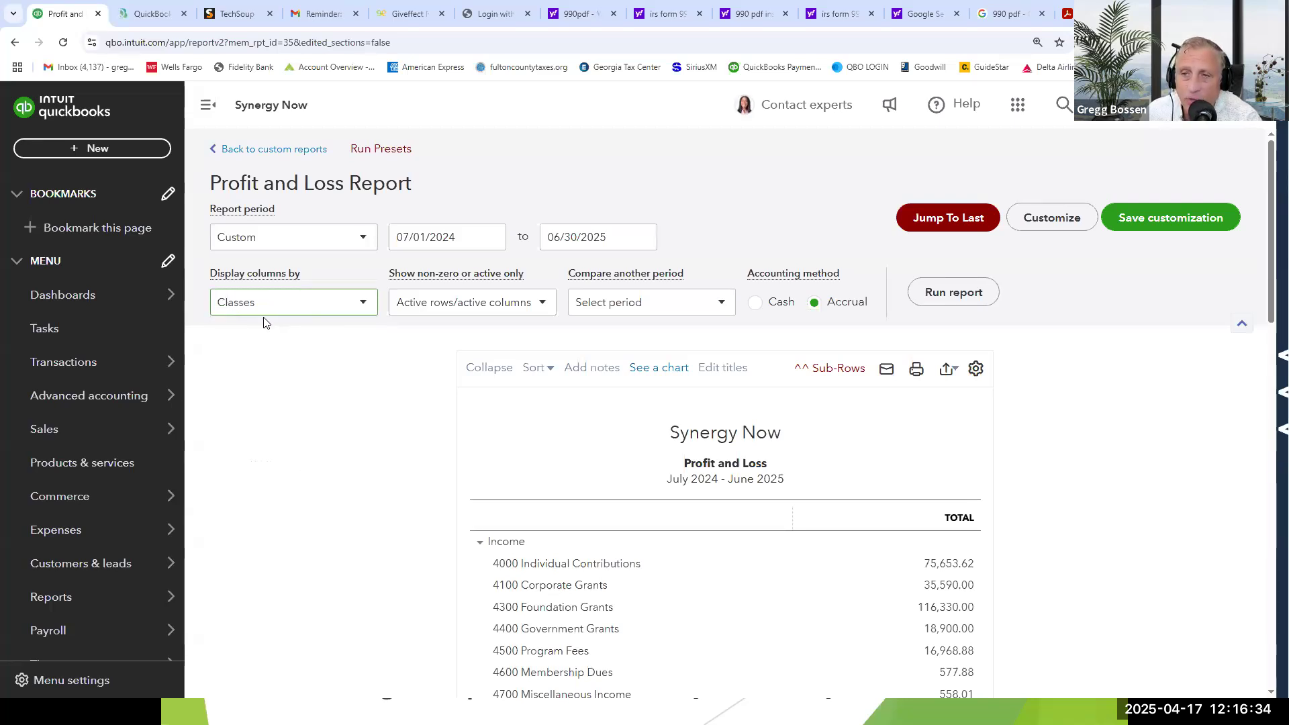
left_click(952, 303)
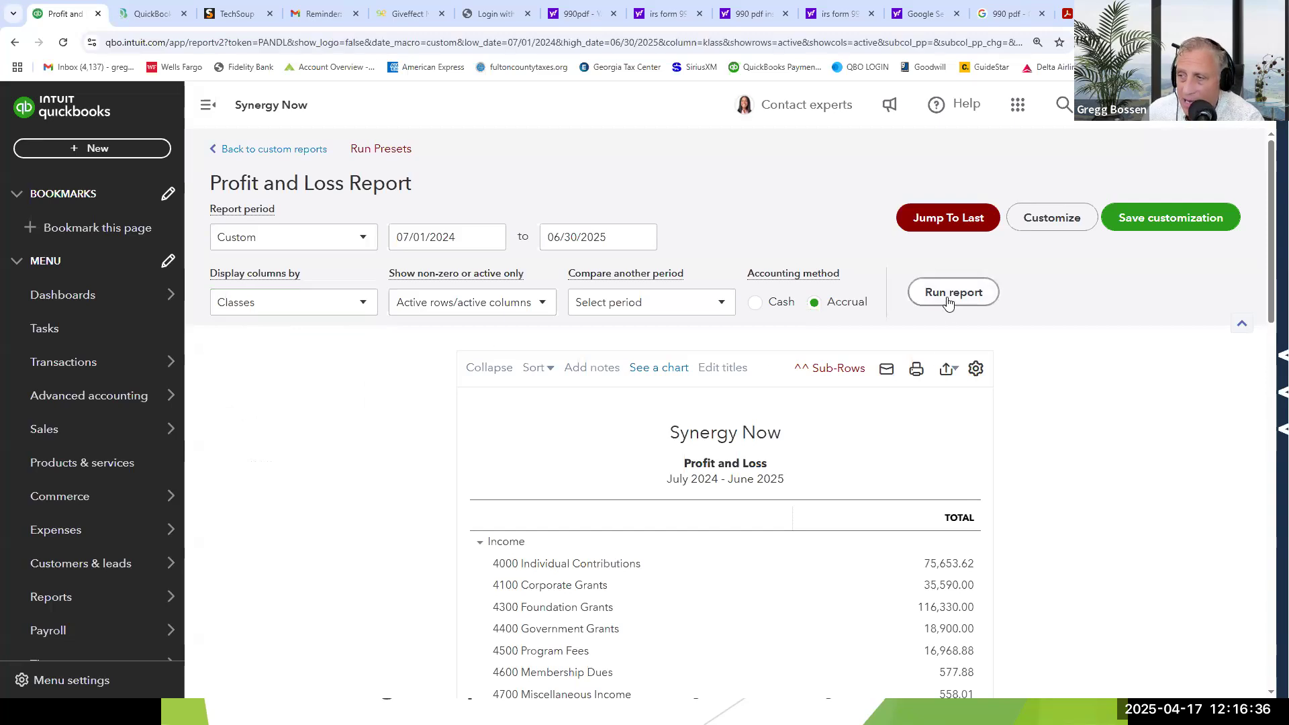
Examine the income and expense accounts across the program, administrative and fundraising class columns
scroll(974, 371, "down", 4)
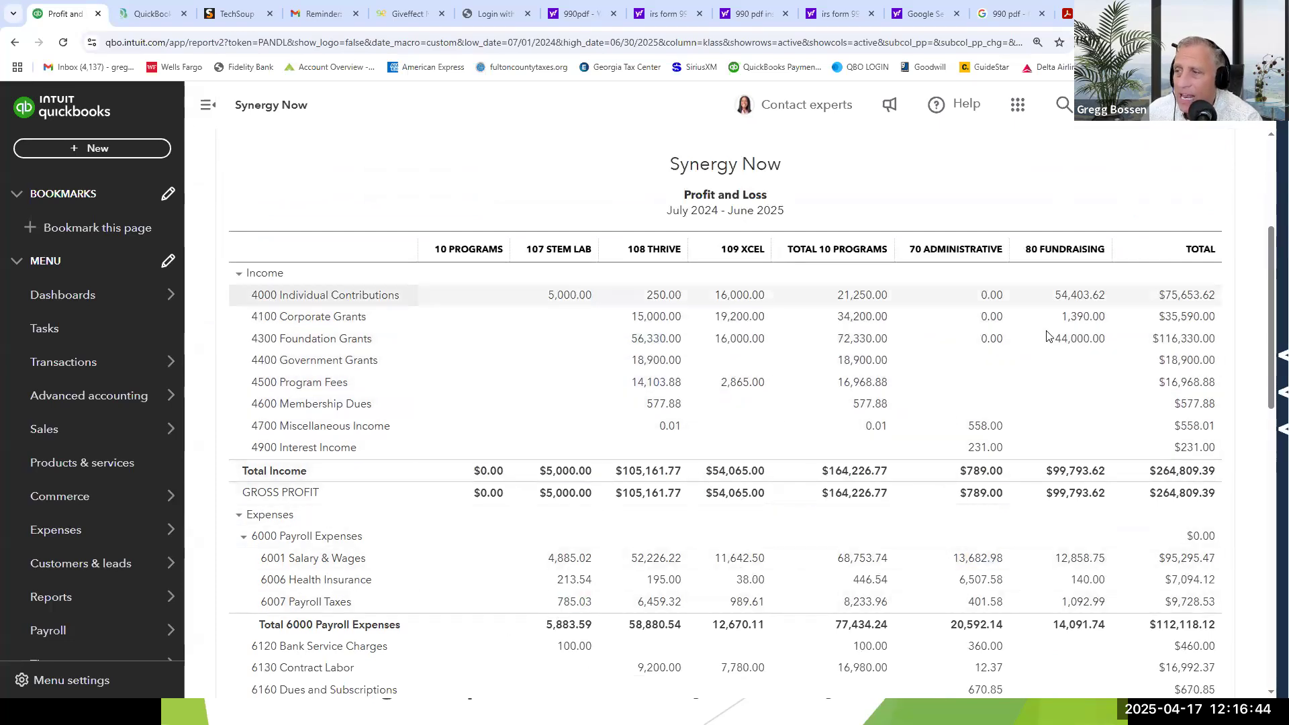
scroll(1044, 342, "down", 5)
scroll(1044, 345, "up", 5)
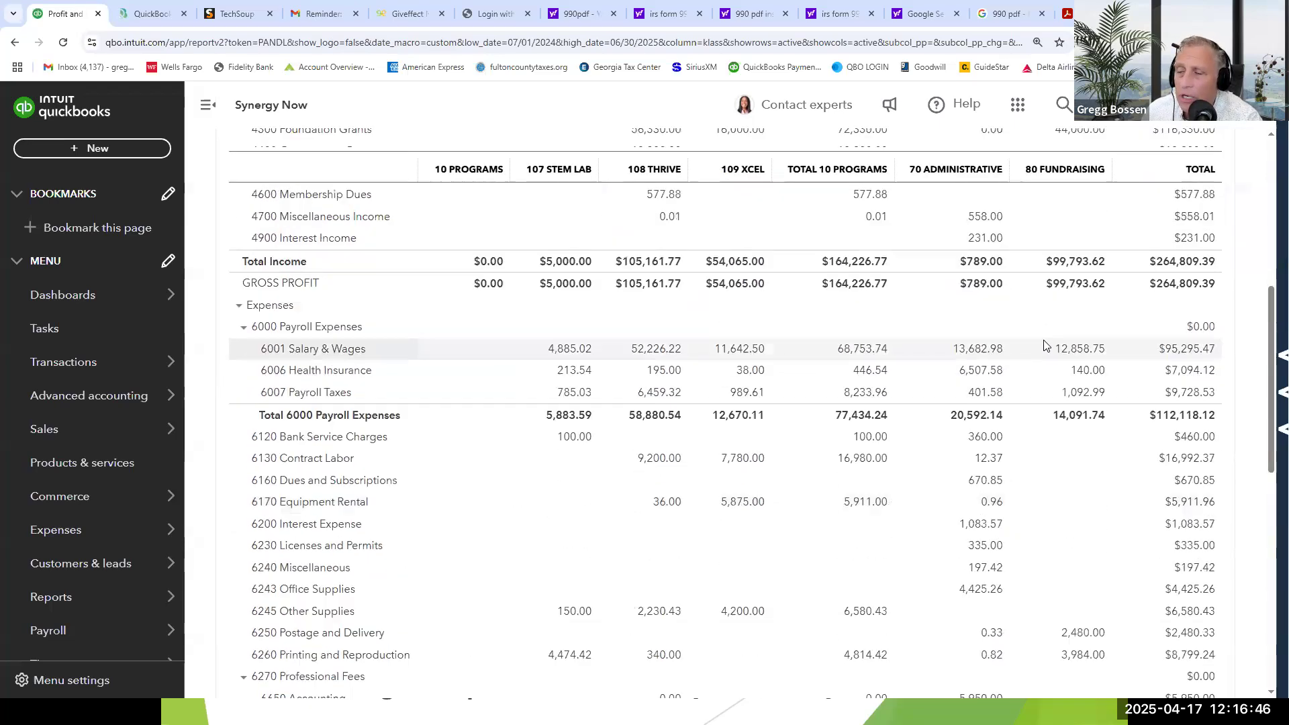
scroll(1043, 345, "down", 3)
scroll(1043, 345, "down", 5)
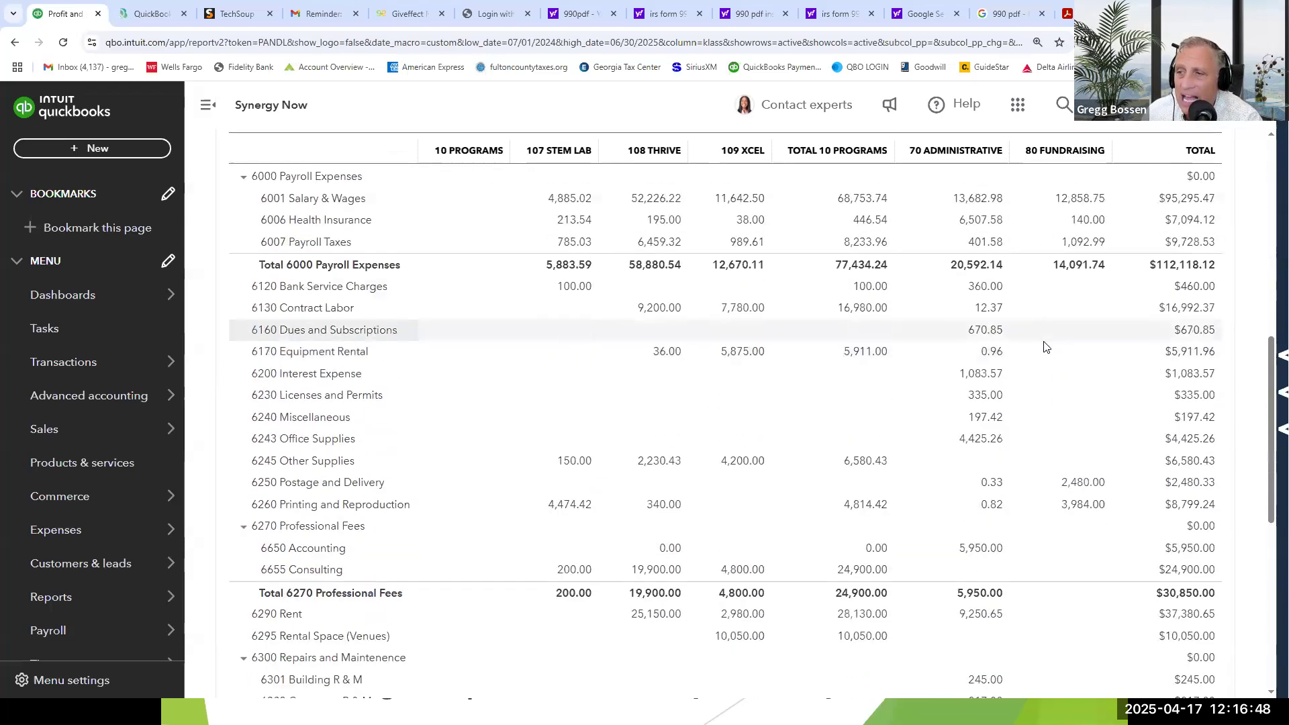
scroll(1044, 347, "up", 1)
scroll(1043, 347, "up", 8)
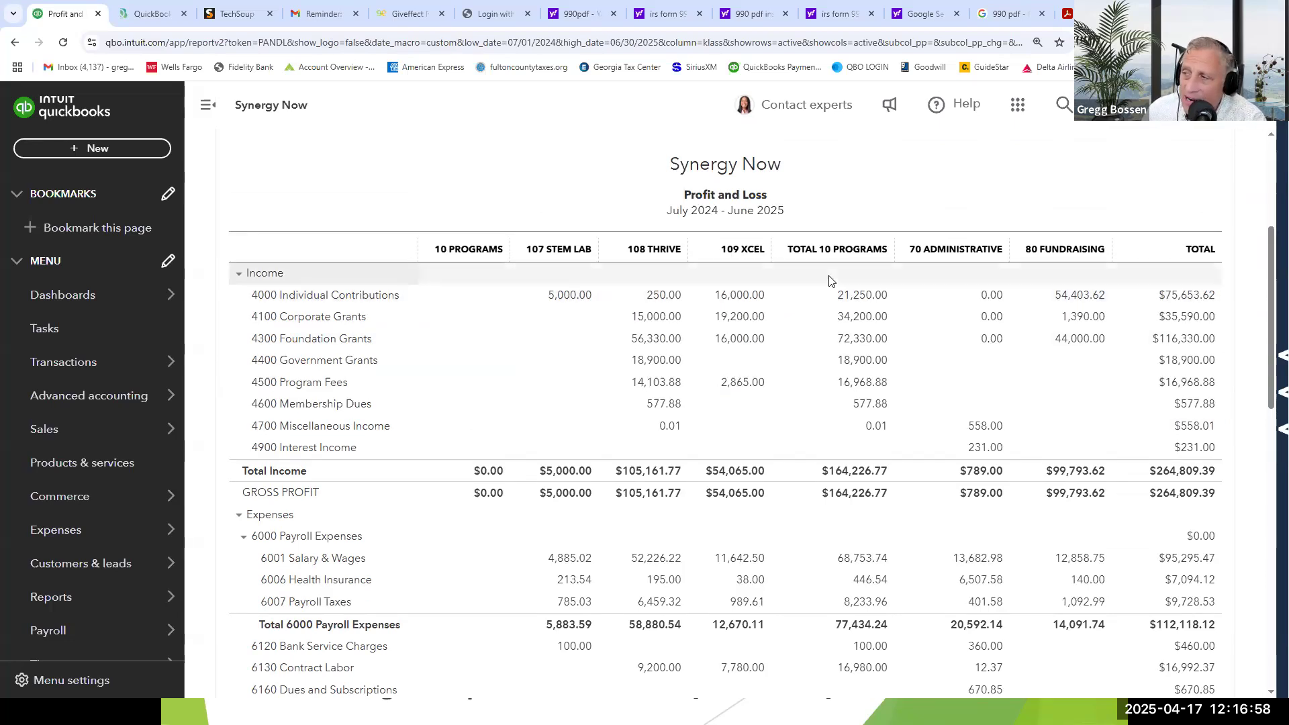
left_click(1279, 356)
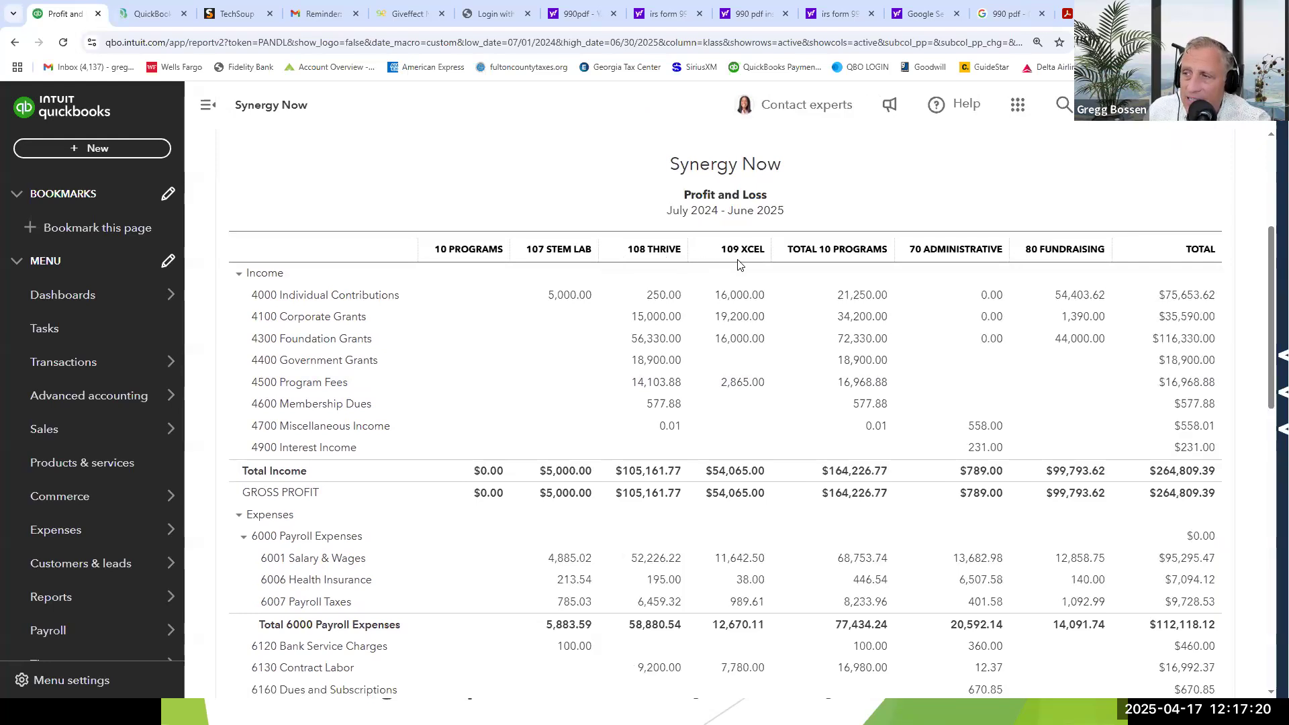
Collapse the sub-rows of the Profit and Loss by class report and review the condensed income and expense lines
scroll(824, 263, "up", 1)
scroll(821, 261, "up", 4)
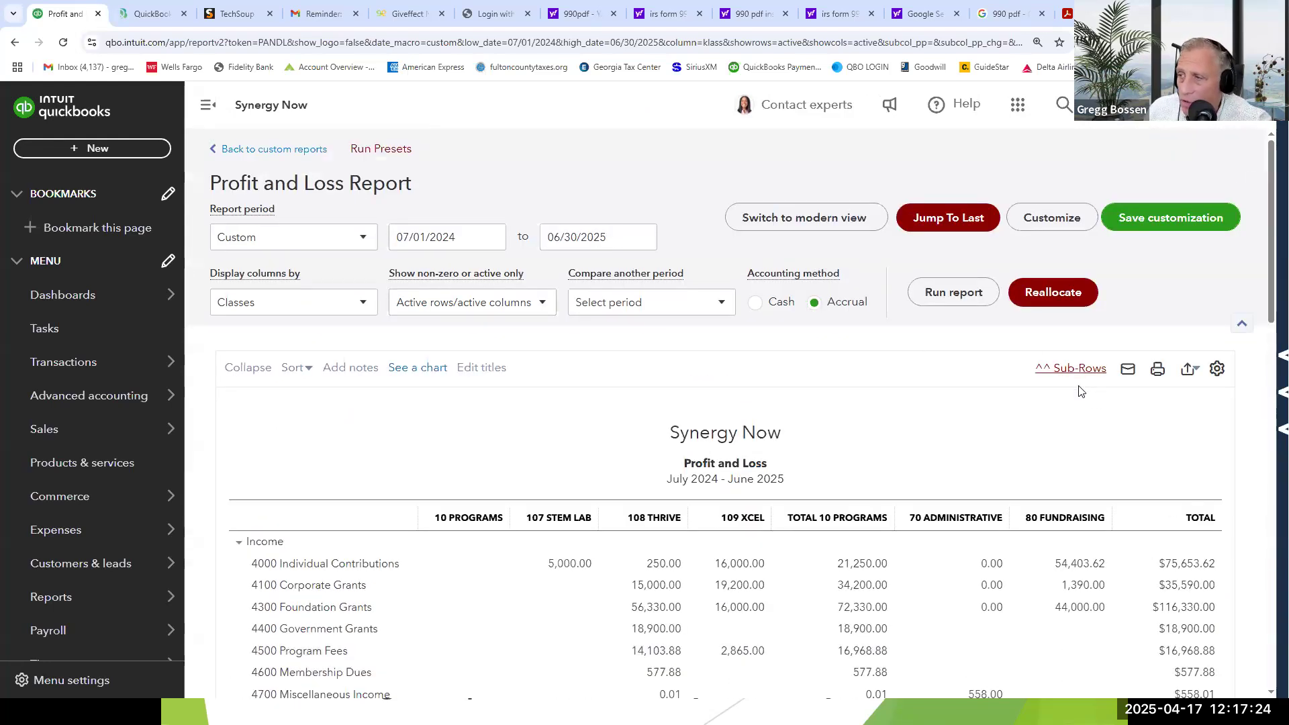
left_click(1073, 370)
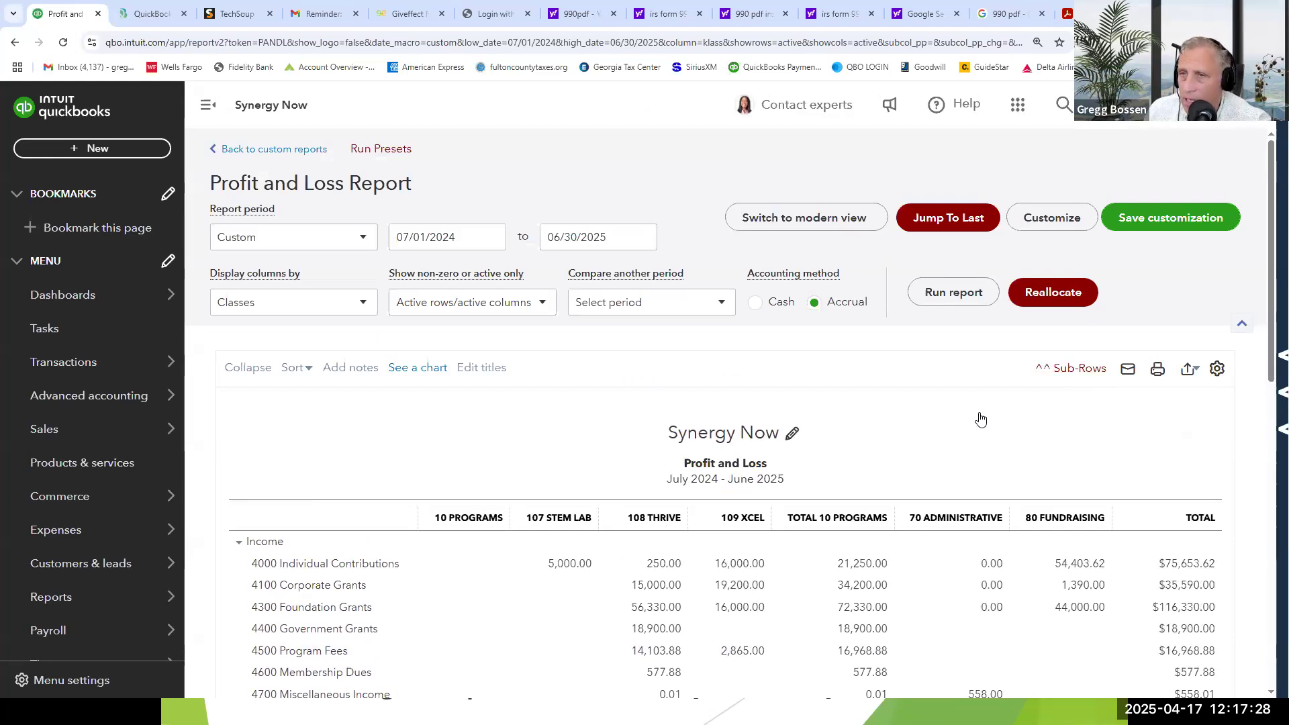
scroll(921, 406, "down", 2)
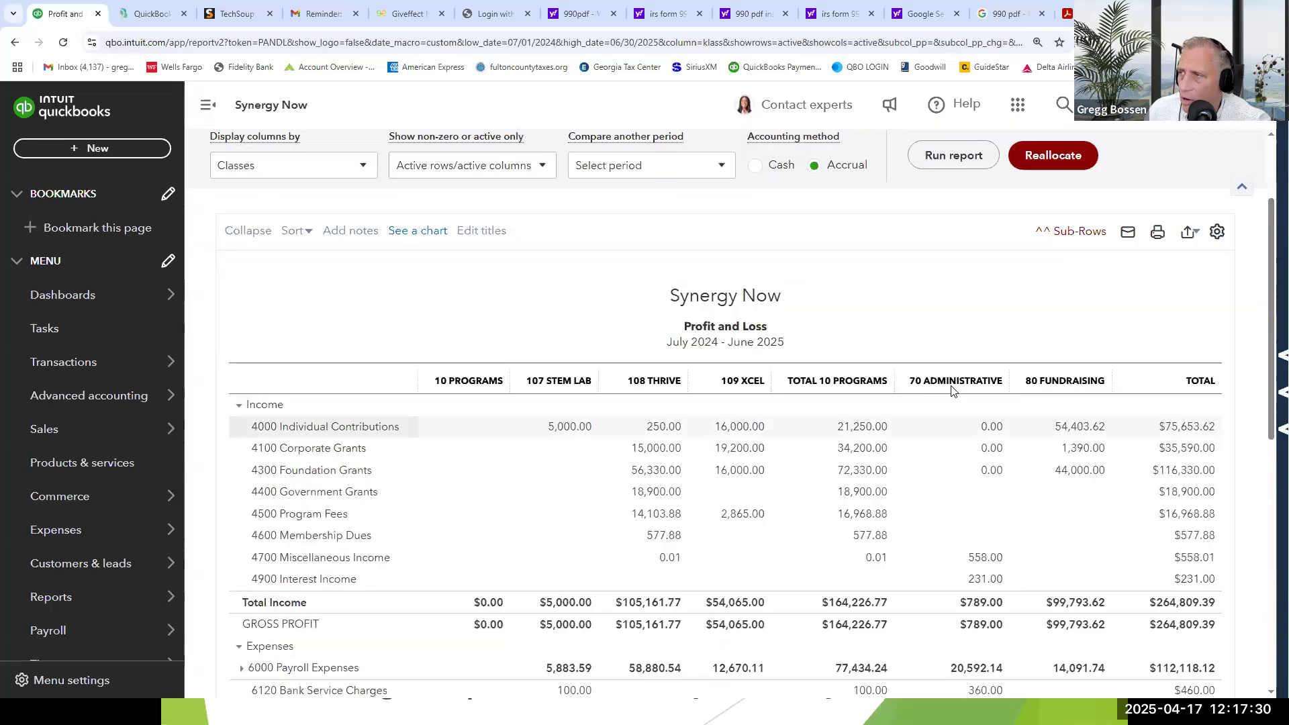
scroll(1007, 383, "up", 2)
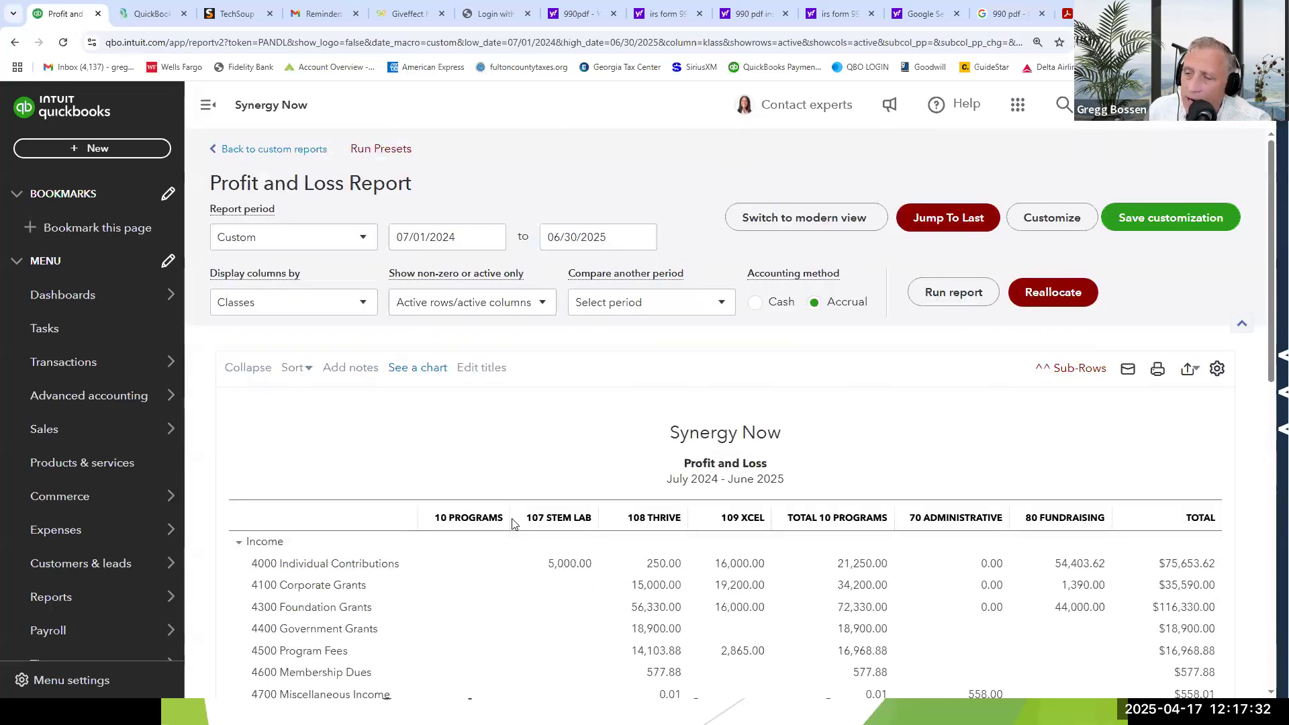
scroll(845, 524, "down", 2)
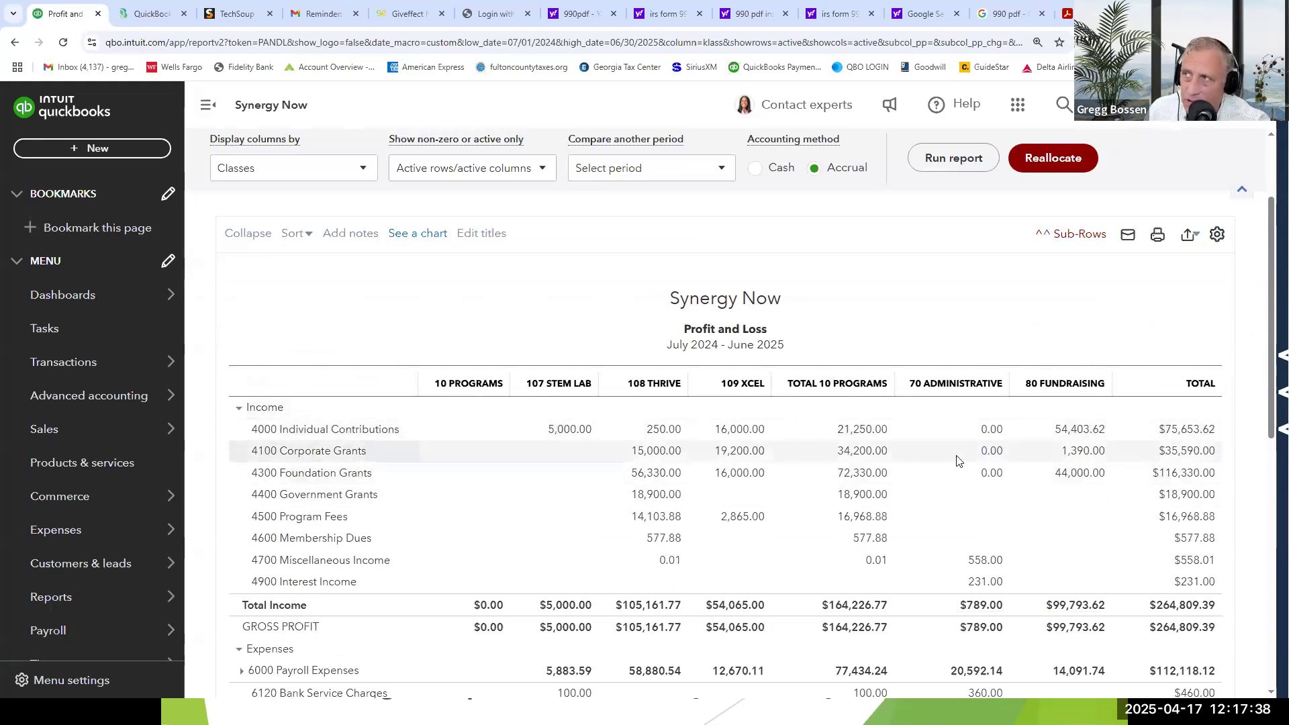
scroll(958, 460, "down", 2)
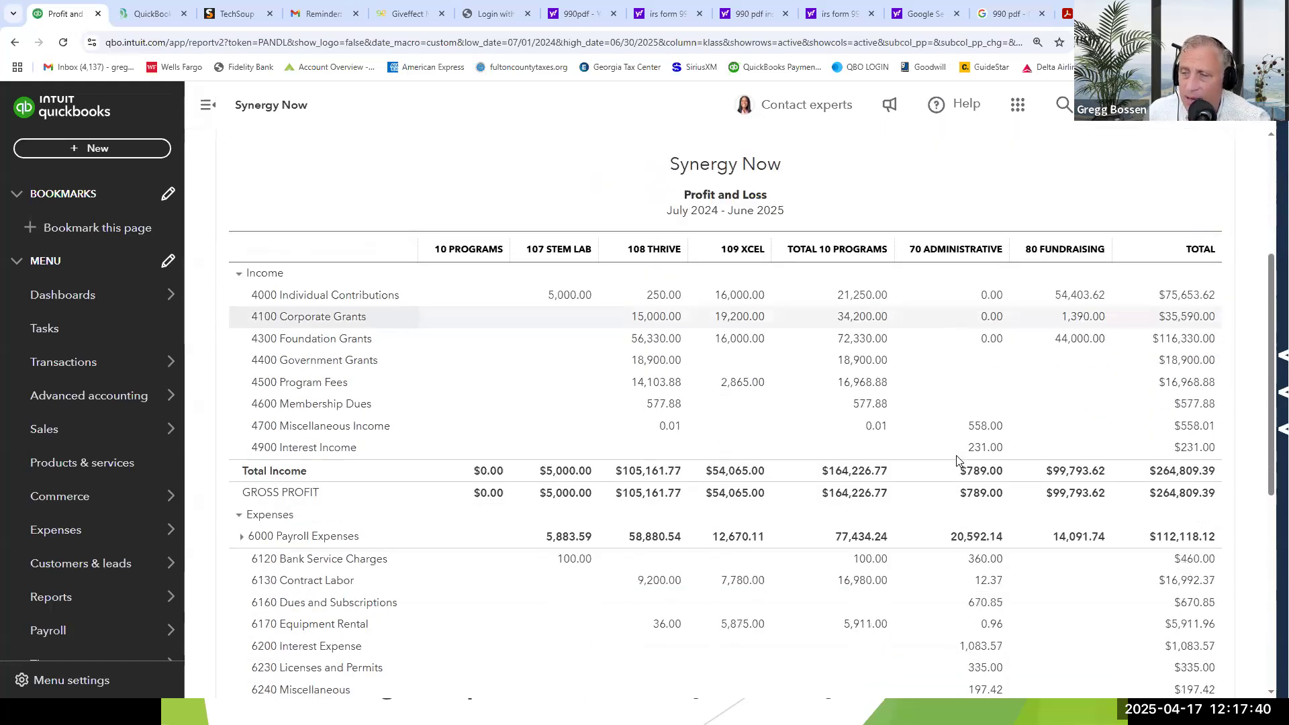
Switch to the company 2024 Non-Profit Advanced Budgeting Restricted Grants
scroll(872, 403, "up", 4)
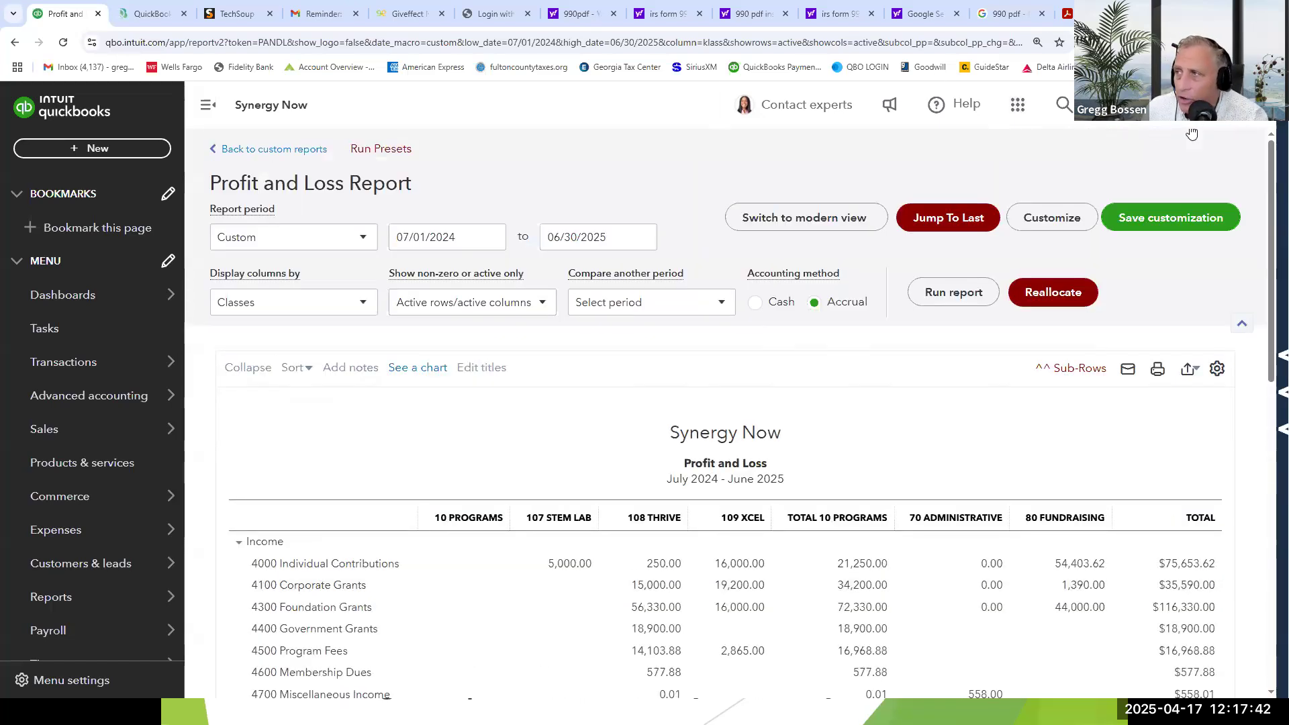
left_click(1097, 105)
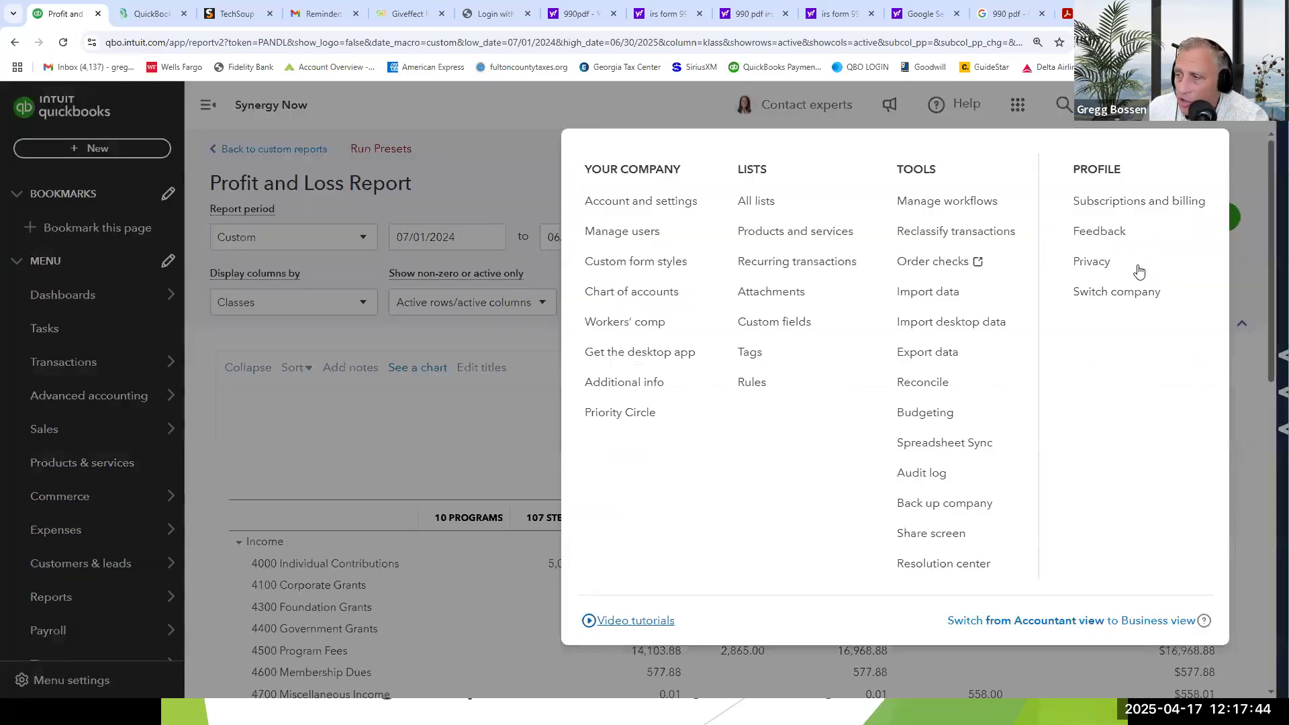
left_click(1103, 293)
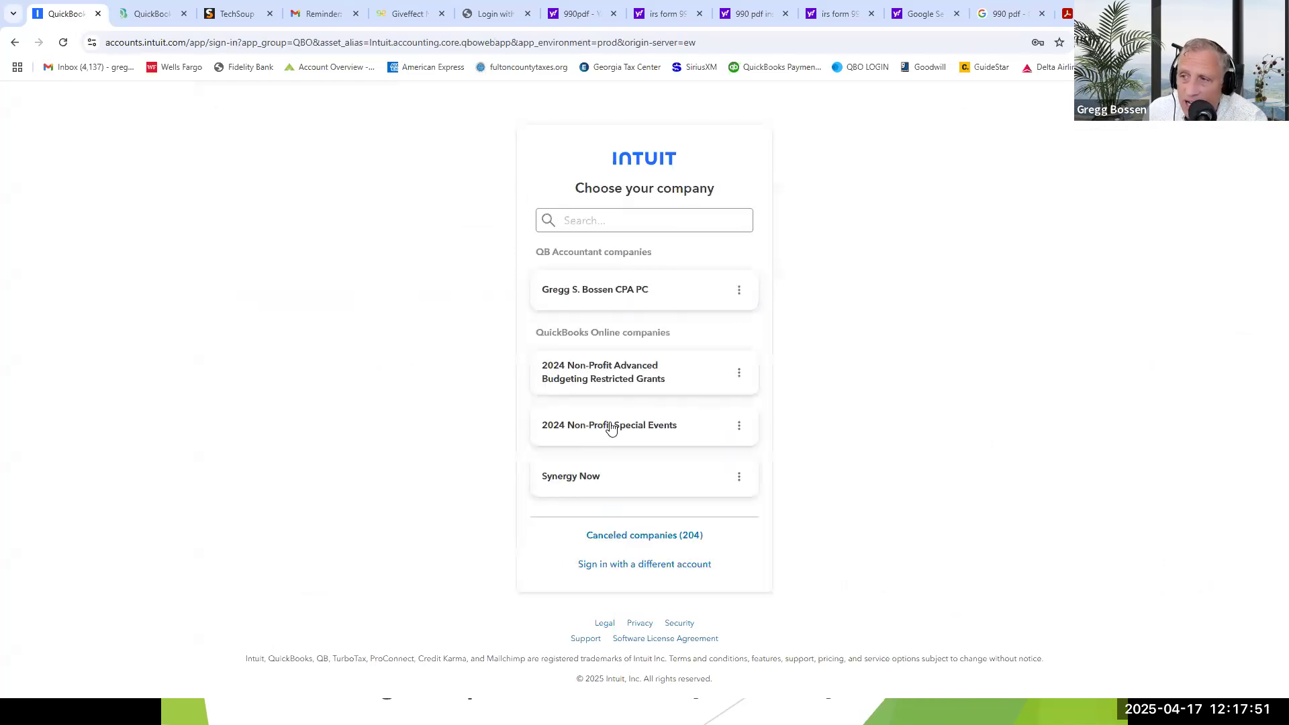
left_click(610, 380)
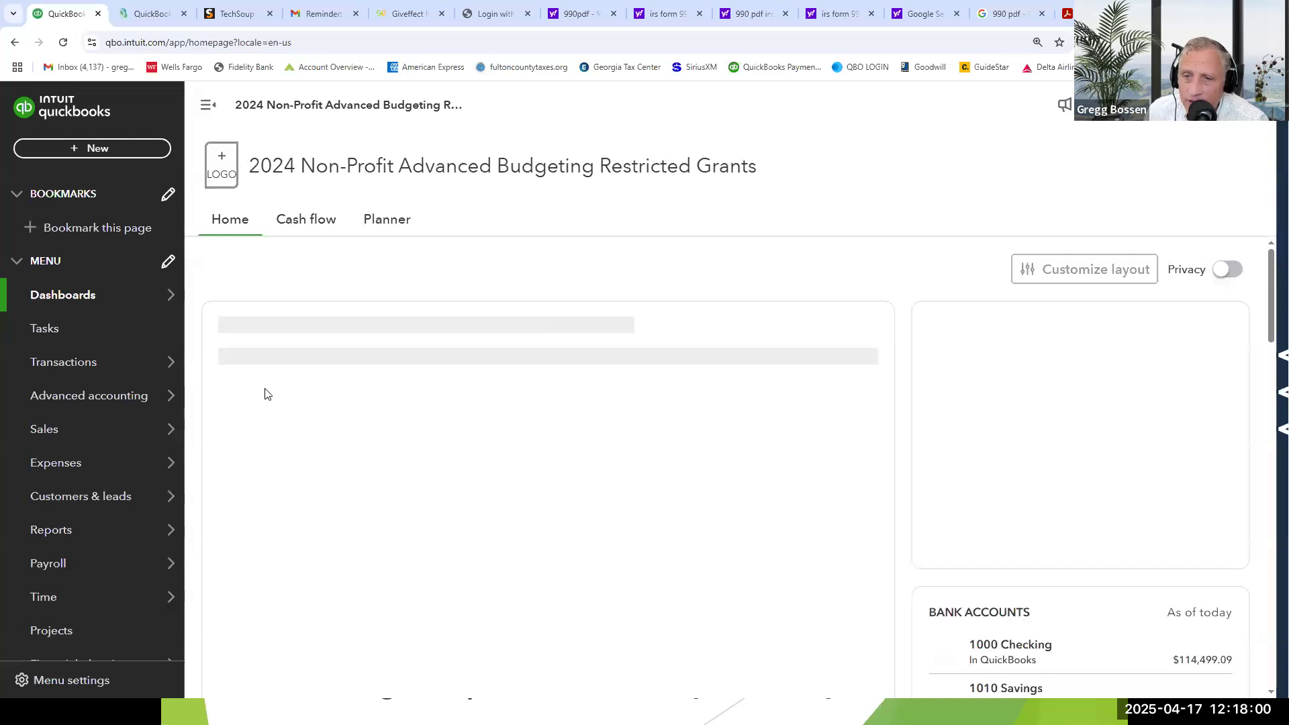
Open the standard Profit and Loss report and switch it to the classic view
mouse_move(168, 529)
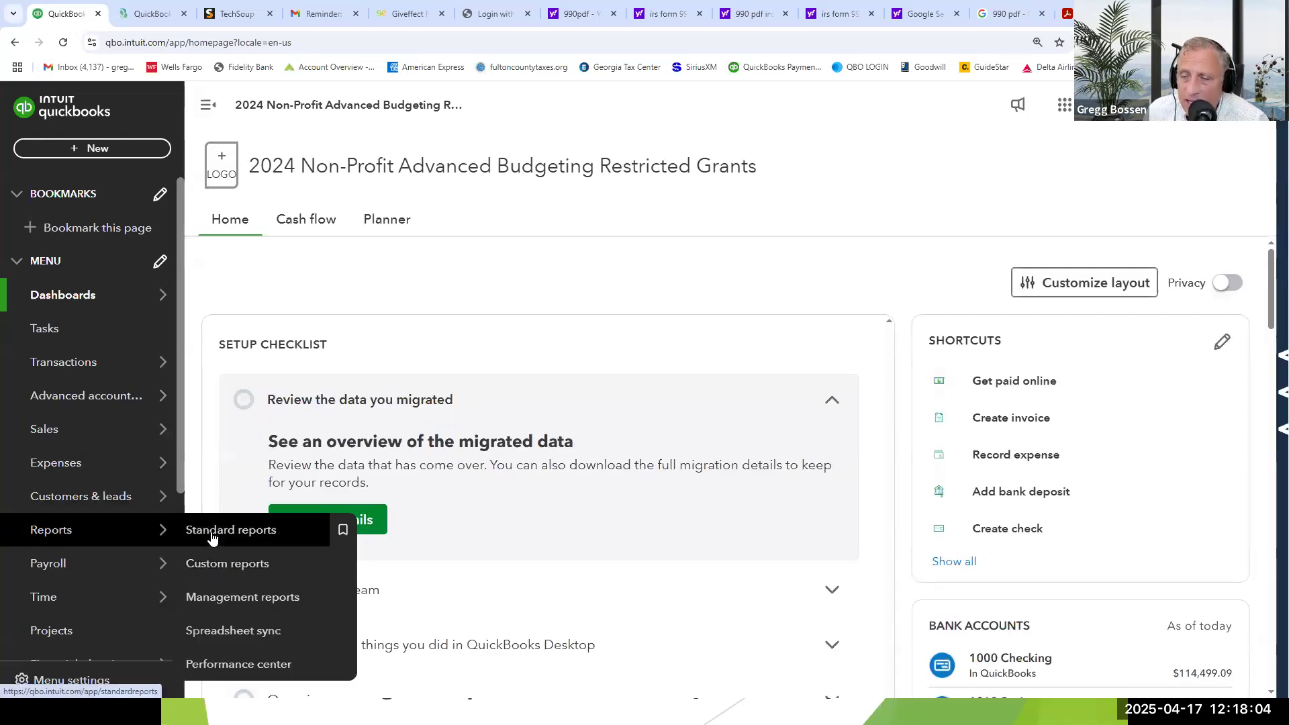
left_click(212, 535)
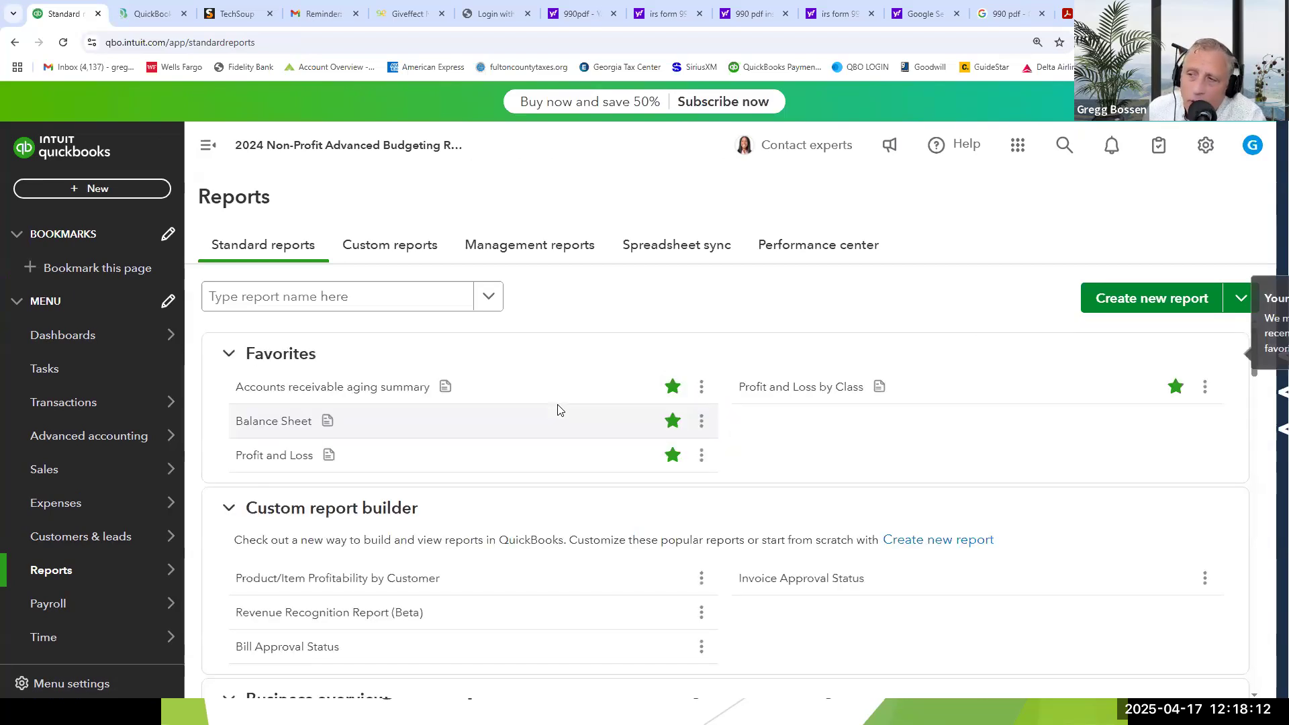
left_click(274, 461)
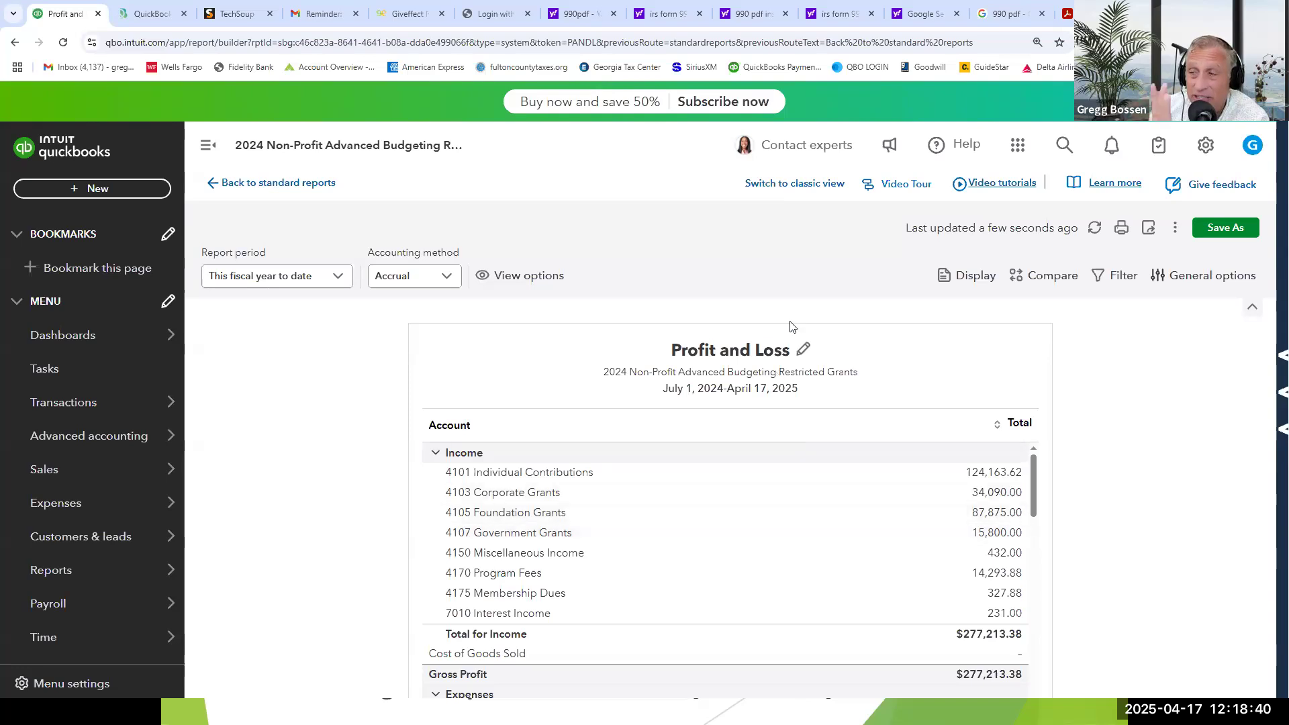
left_click(772, 190)
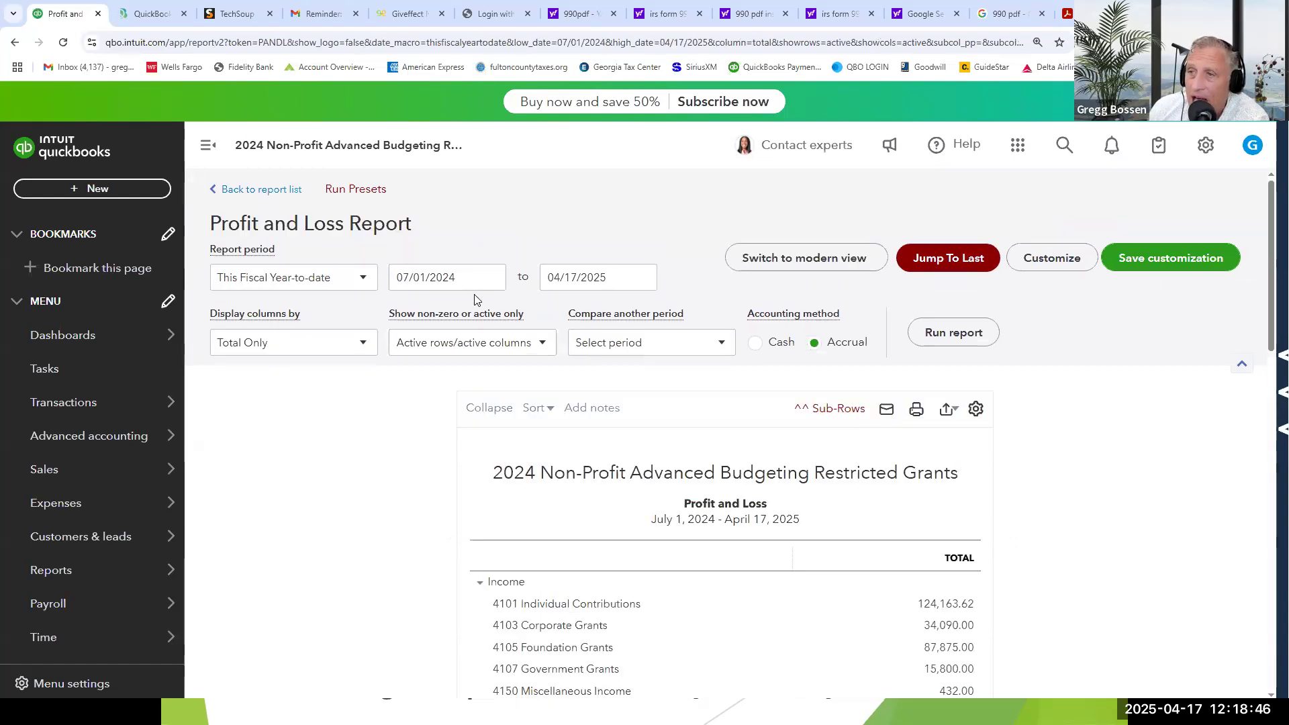
Set the Profit and Loss report period to All Dates and rerun the report
left_click(363, 277)
scroll(373, 343, "up", 4)
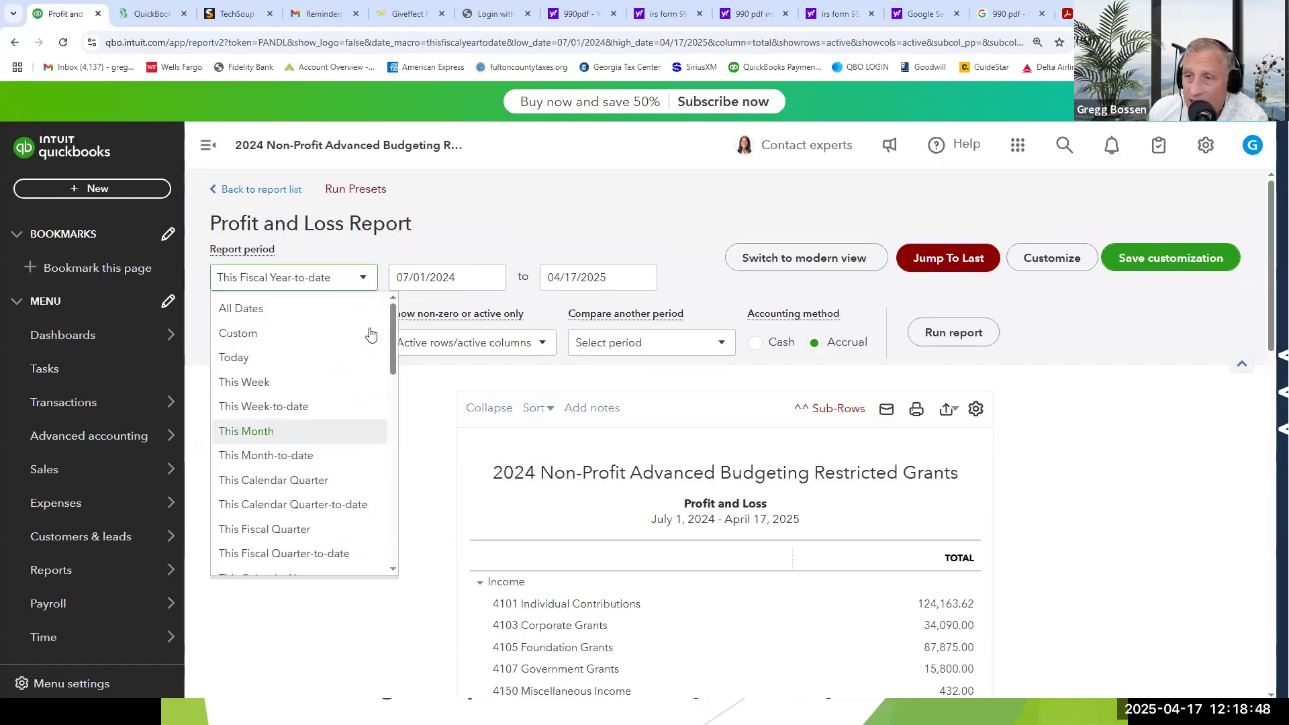
left_click(328, 308)
left_click(953, 332)
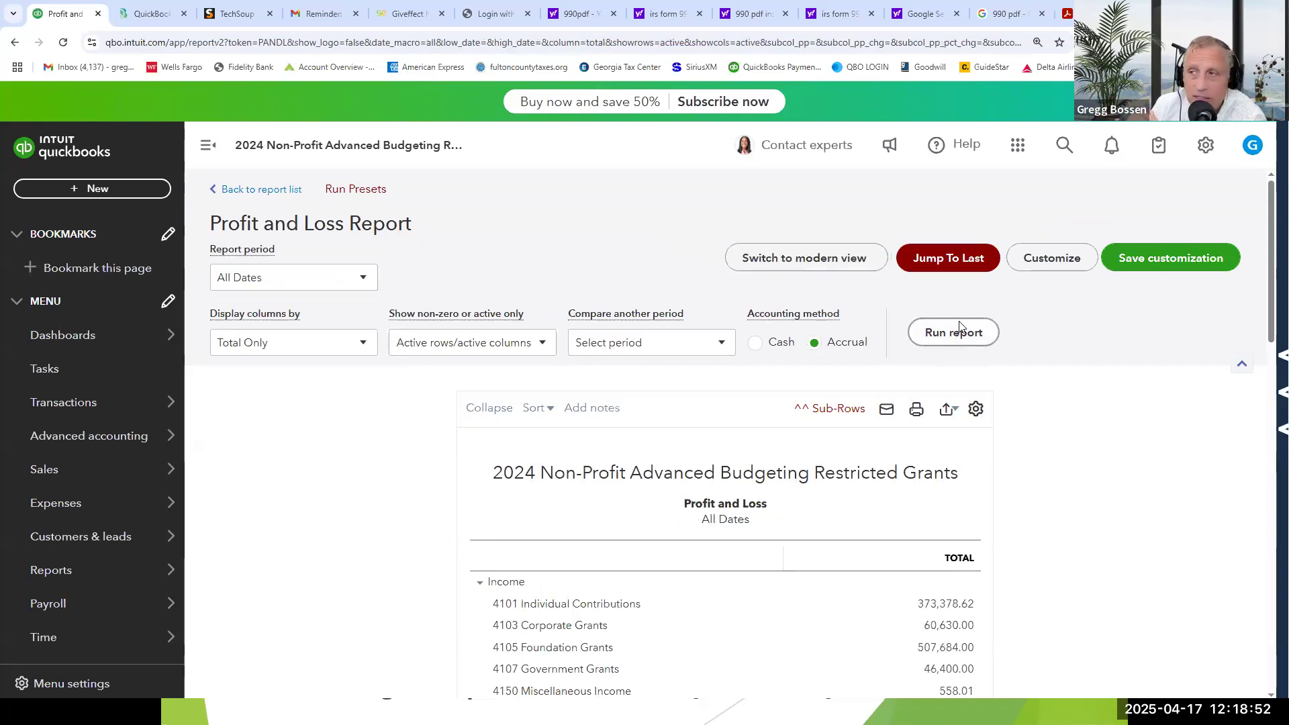
Display the Profit and Loss columns by Customers, rerun the report, and look over the customer columns
left_click(352, 343)
scroll(276, 547, "down", 2)
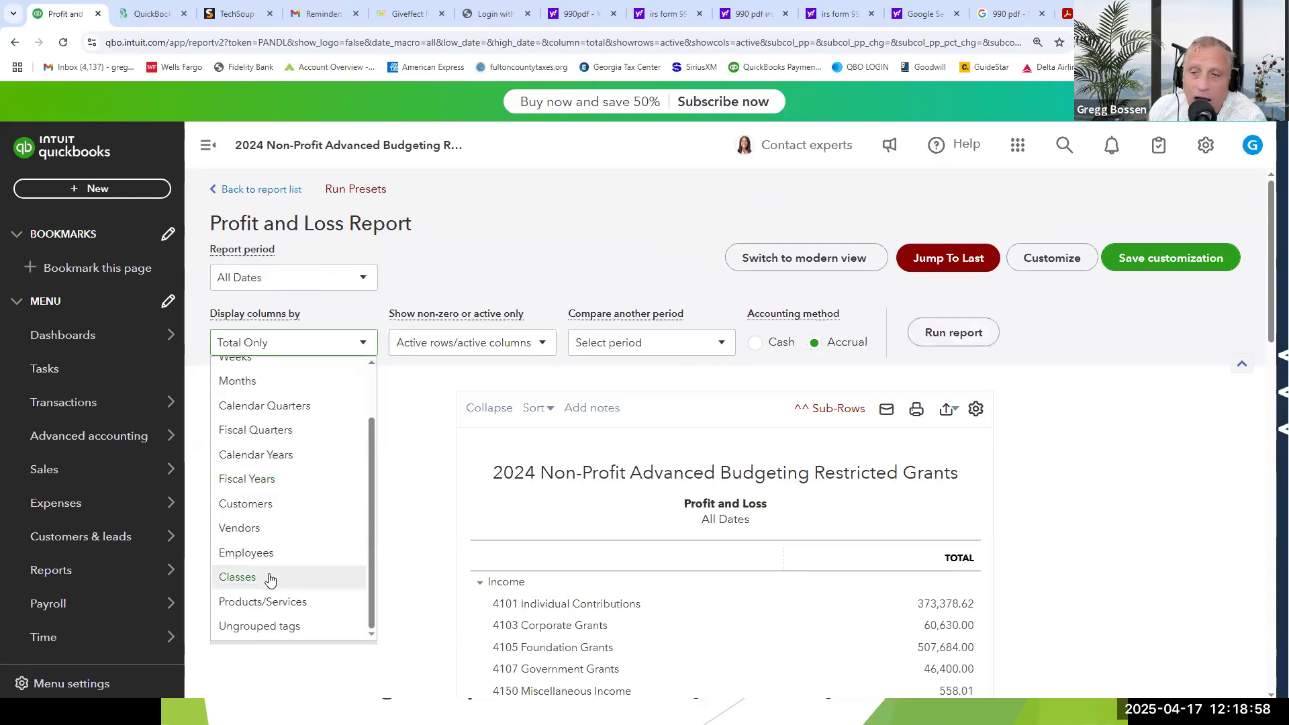
left_click(274, 509)
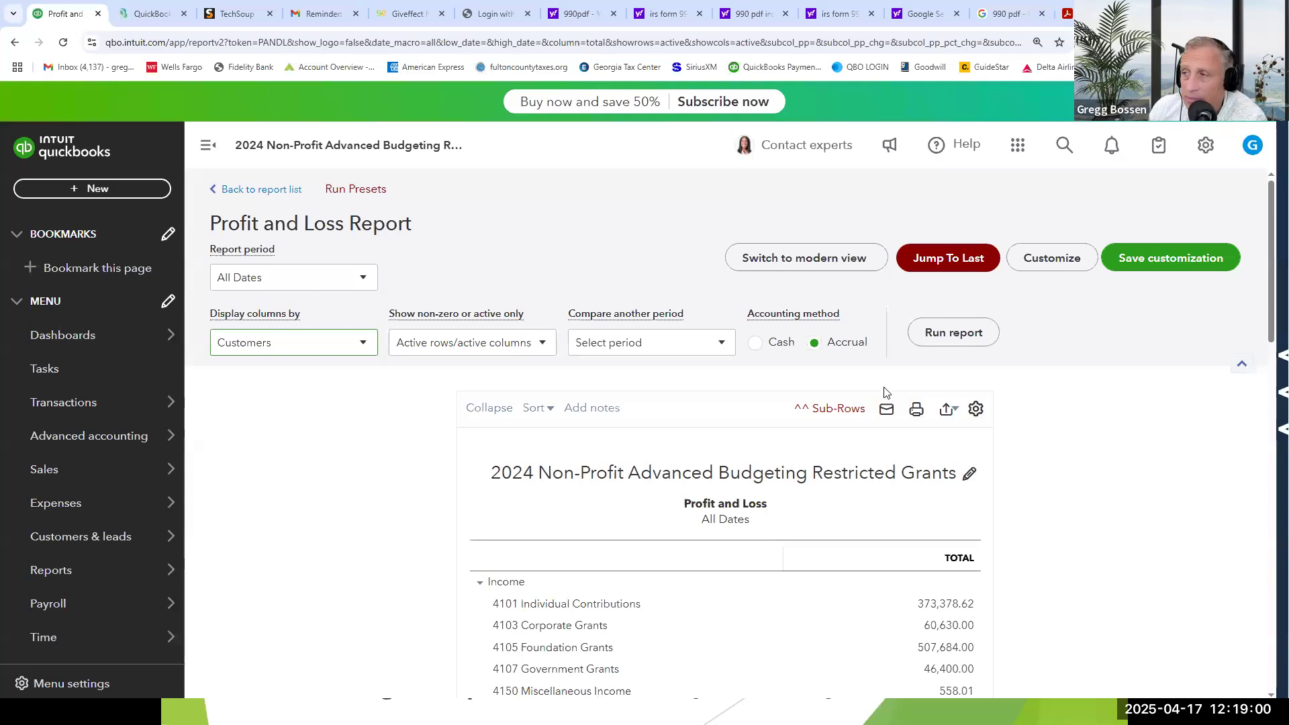
left_click(953, 333)
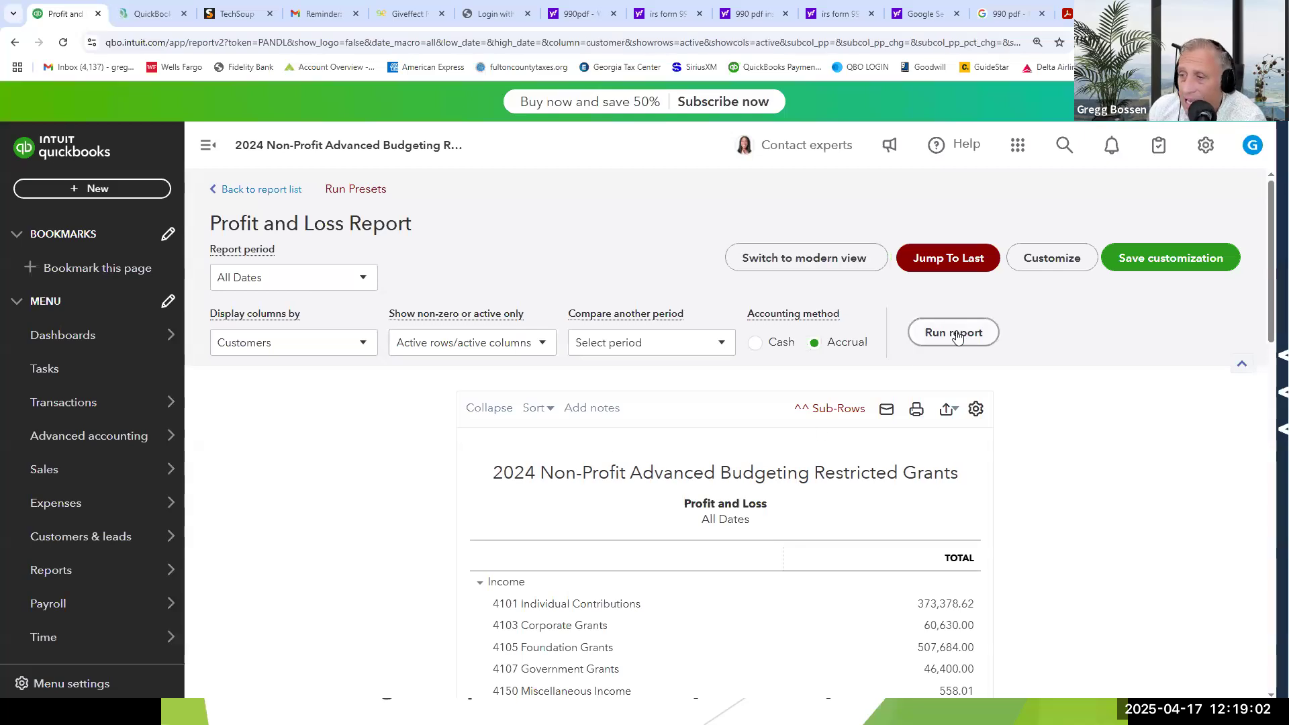
scroll(680, 638, "down", 4)
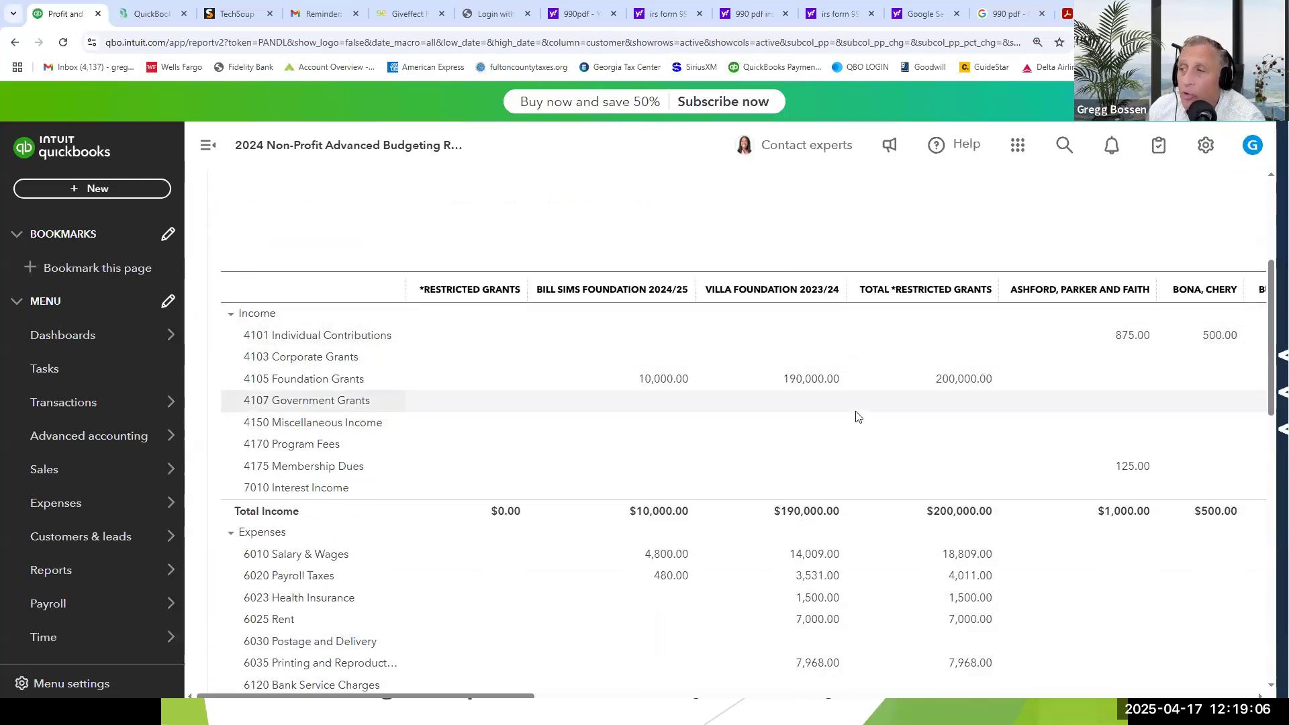
left_click_drag(526, 695, 452, 673)
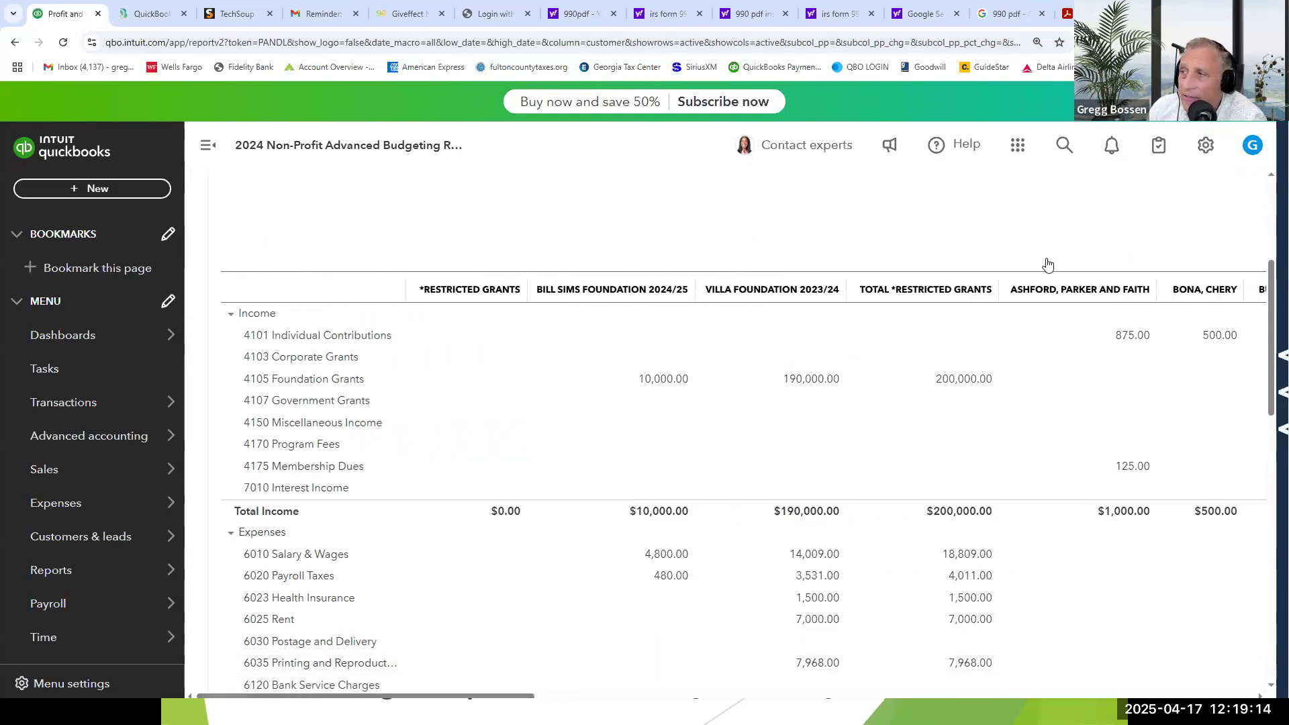
Customize the report with a Customer filter for the restricted grants Bill Sims Foundation 2024/25 and Villa Foundation 2023/24, and run it
scroll(1047, 264, "up", 4)
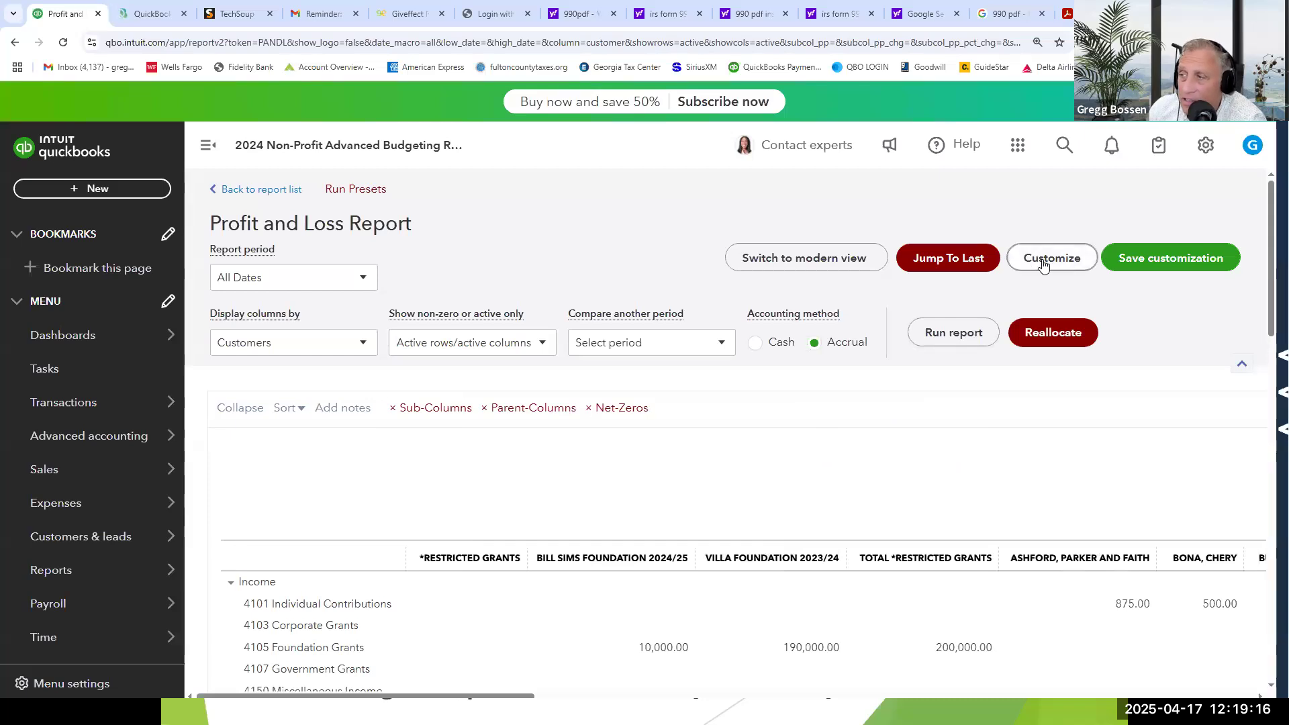
left_click(1049, 262)
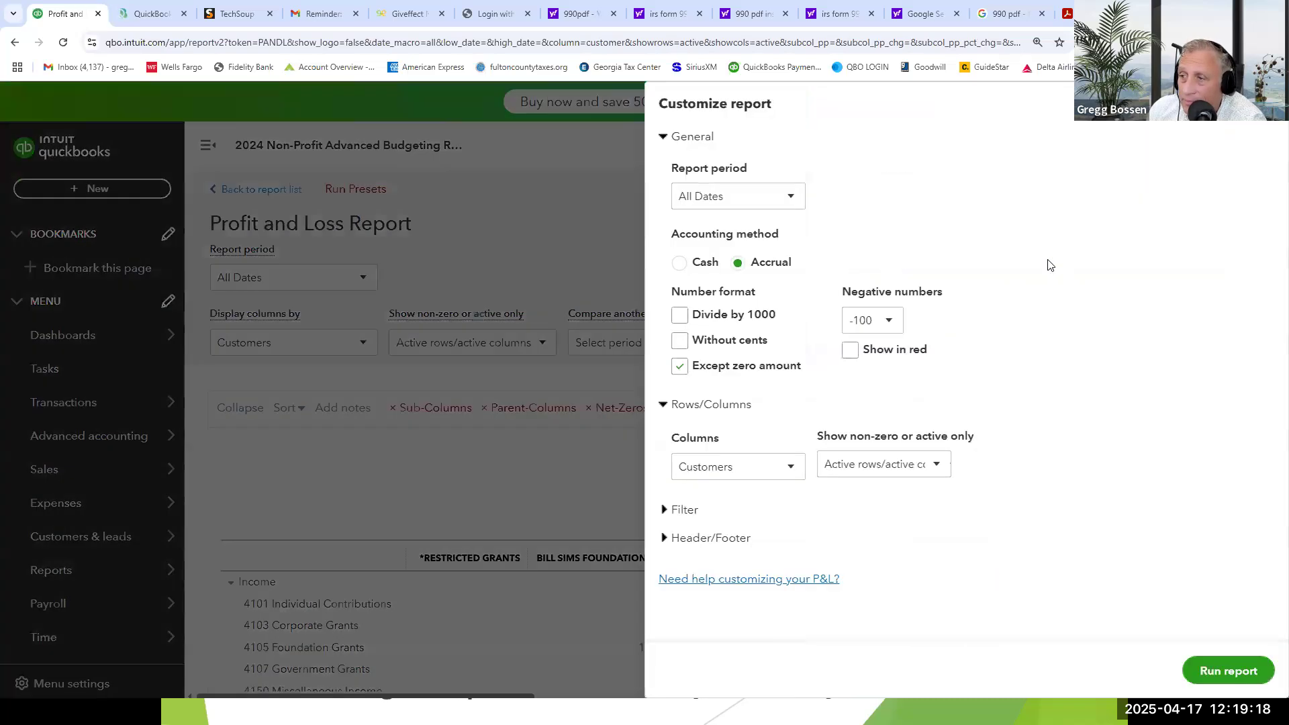
left_click(695, 512)
scroll(710, 520, "down", 2)
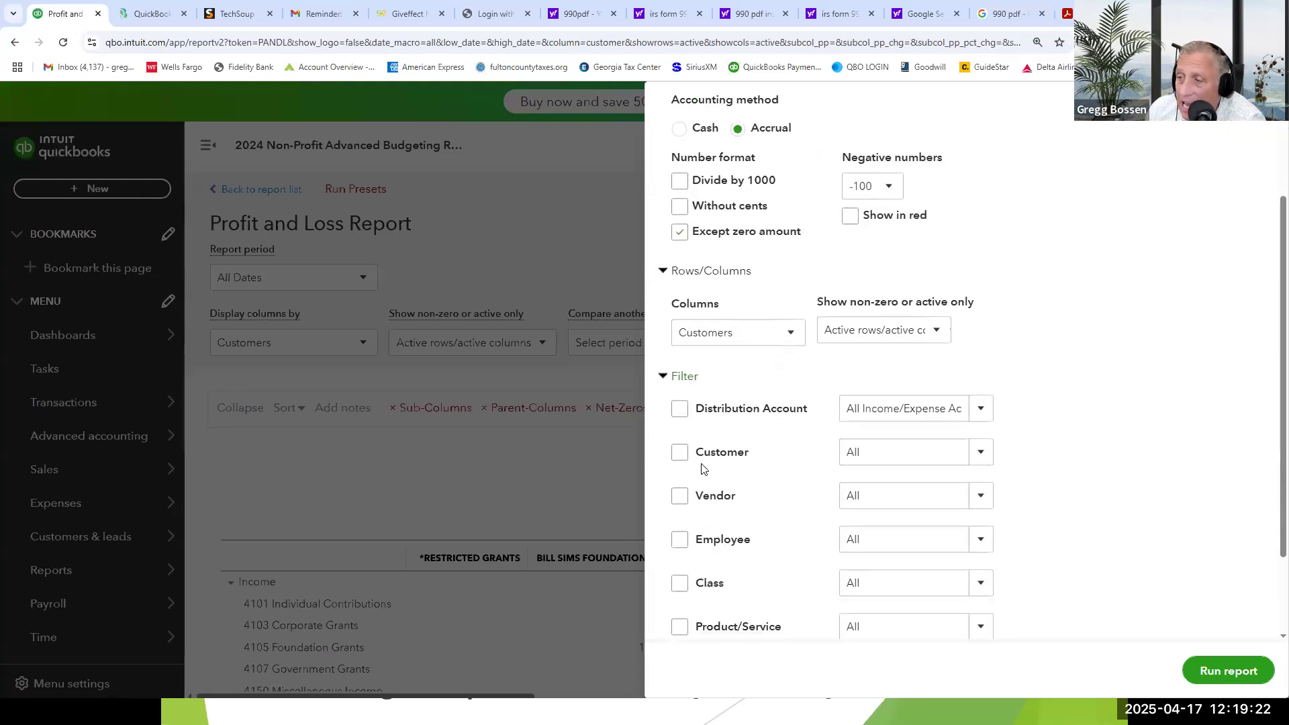
left_click(975, 410)
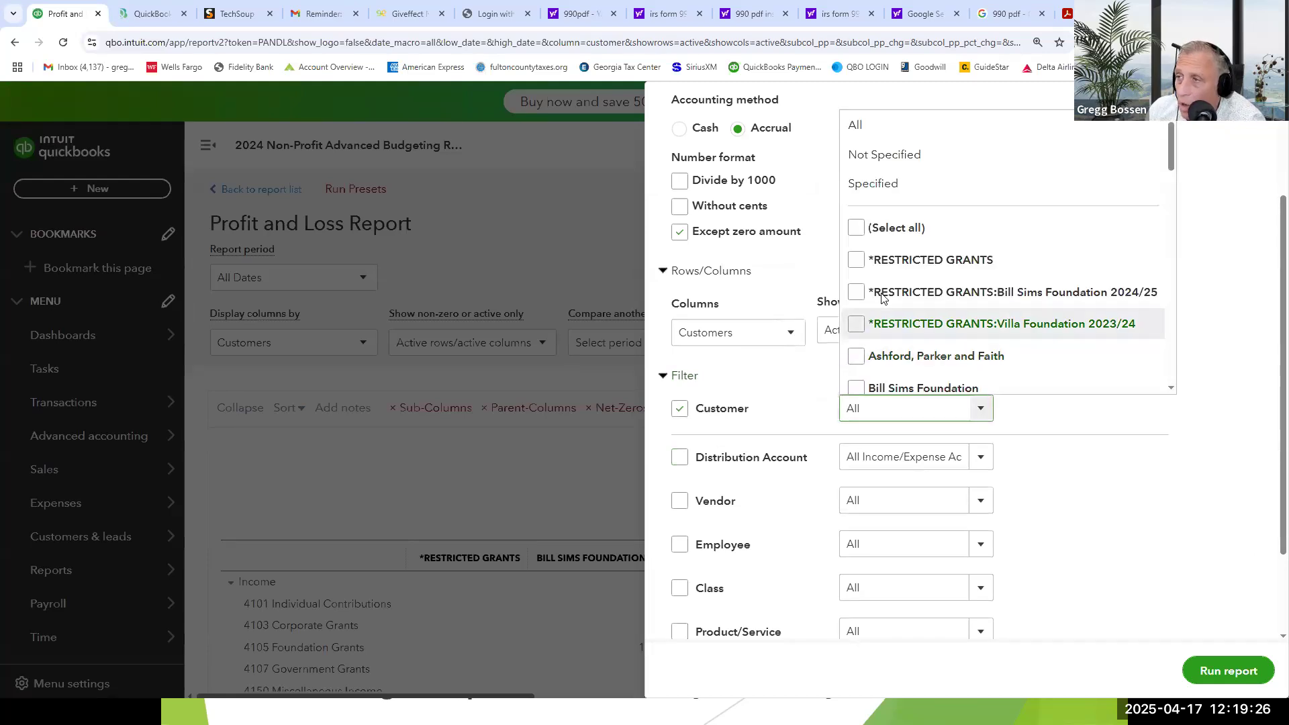
left_click(882, 296)
left_click(941, 312)
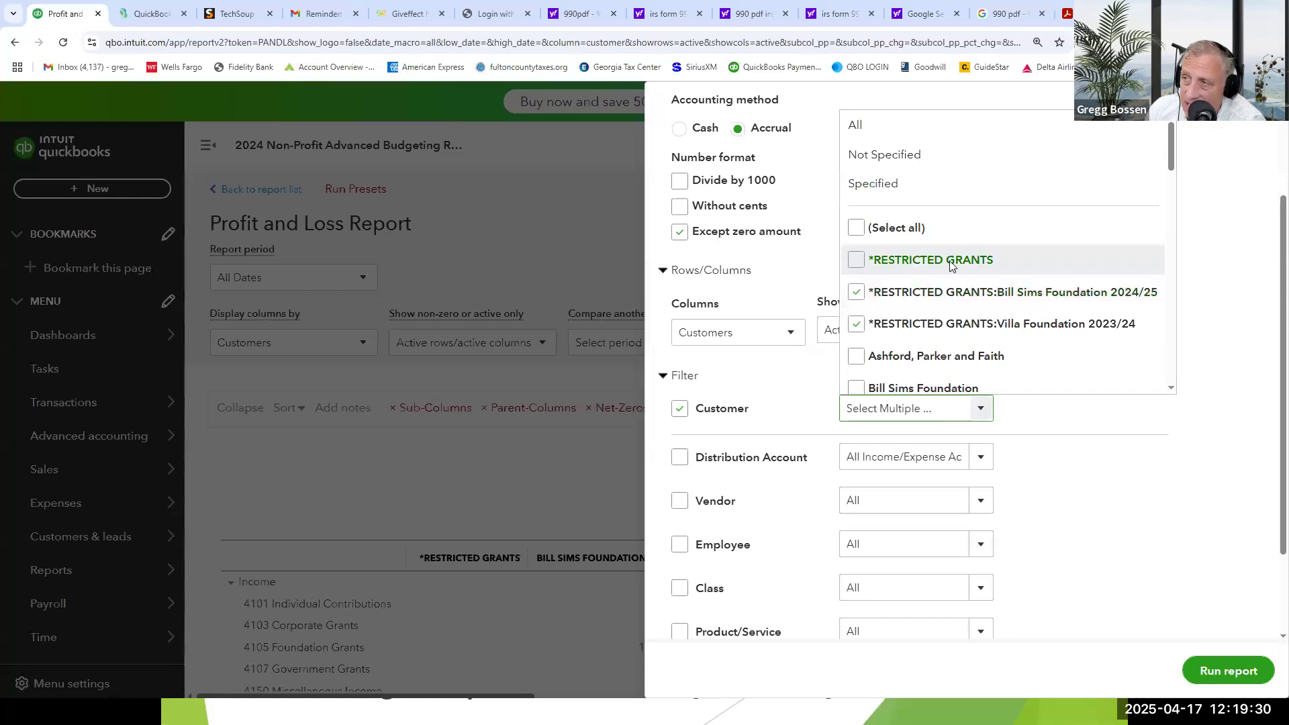
left_click(1206, 675)
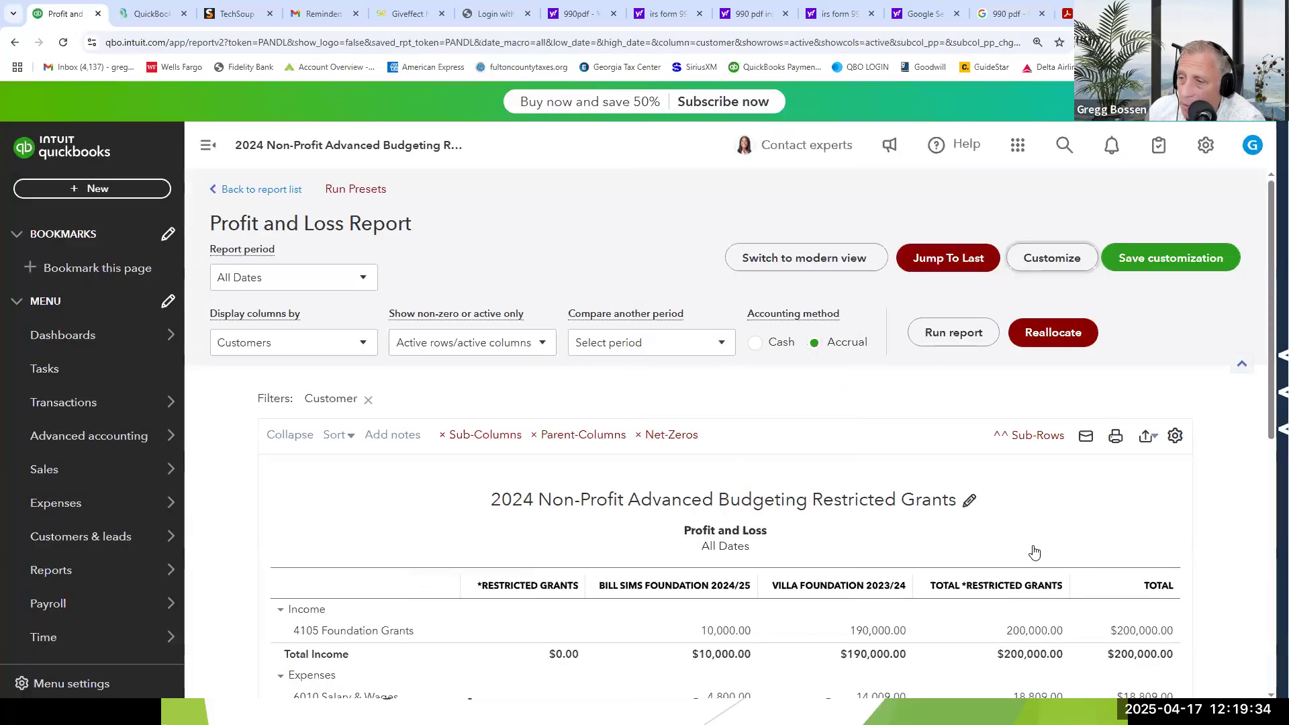
Review the income, expenses and net income of each restricted grant in the filtered report
scroll(1034, 552, "down", 6)
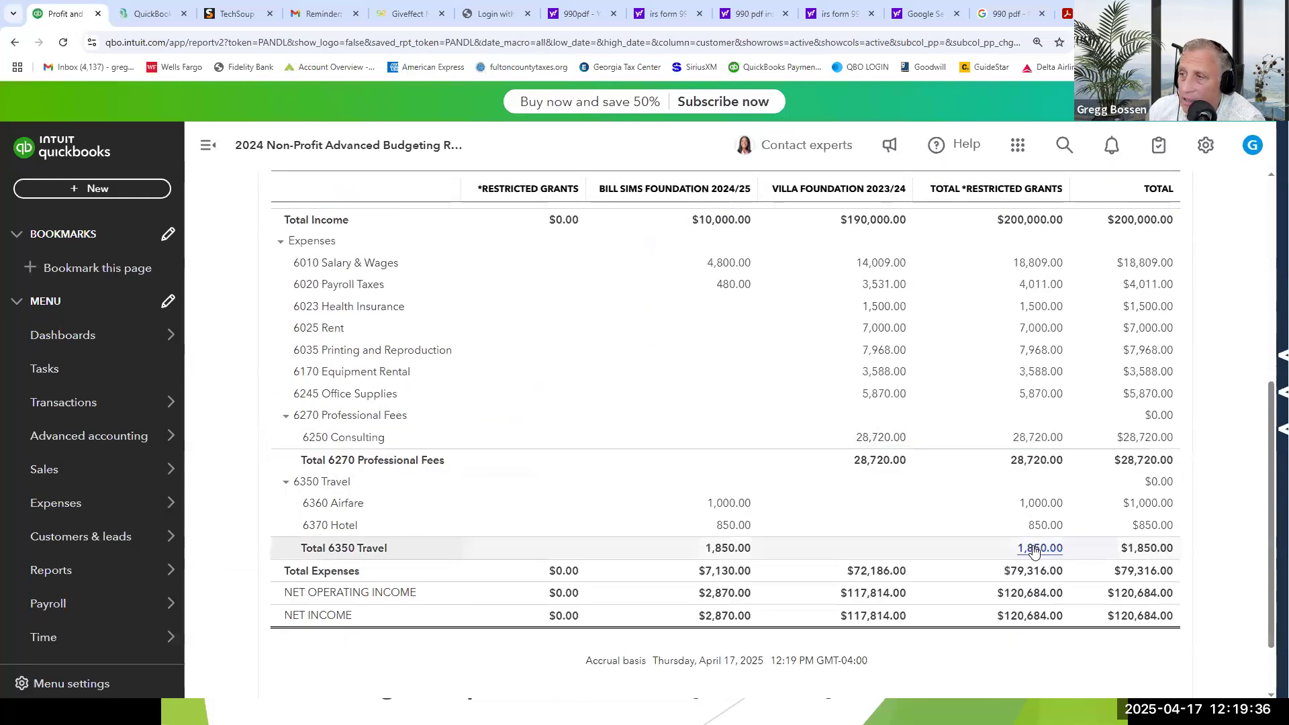
scroll(1033, 552, "up", 2)
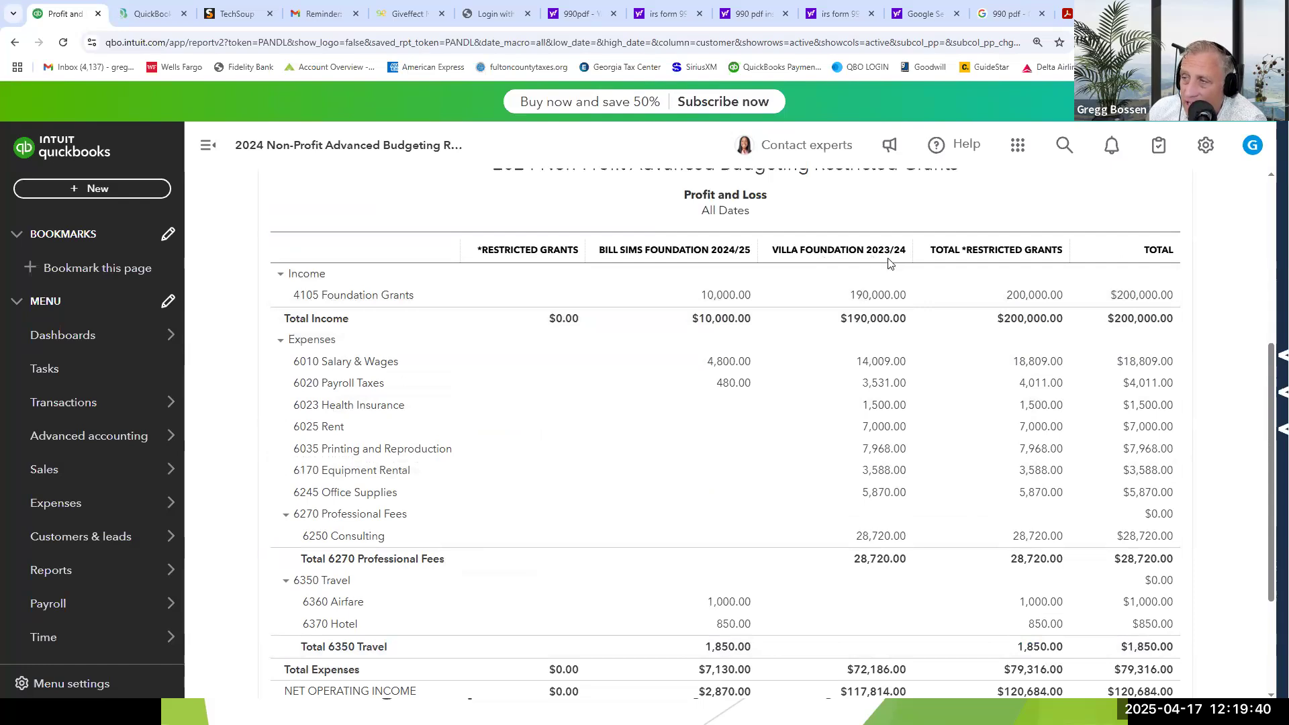
scroll(895, 300, "down", 4)
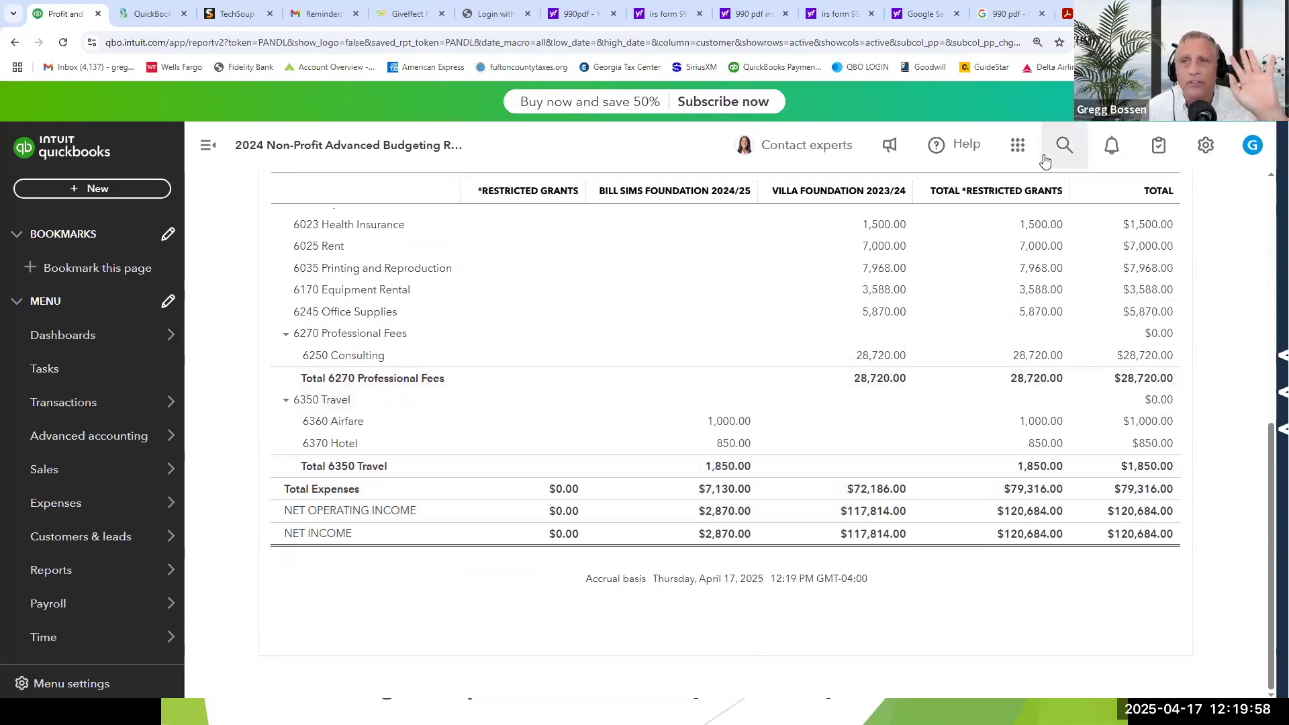
Switch to the QuickBooks Made Easy website, dismiss the event pop-up, and look through the live webinars list
left_click(155, 13)
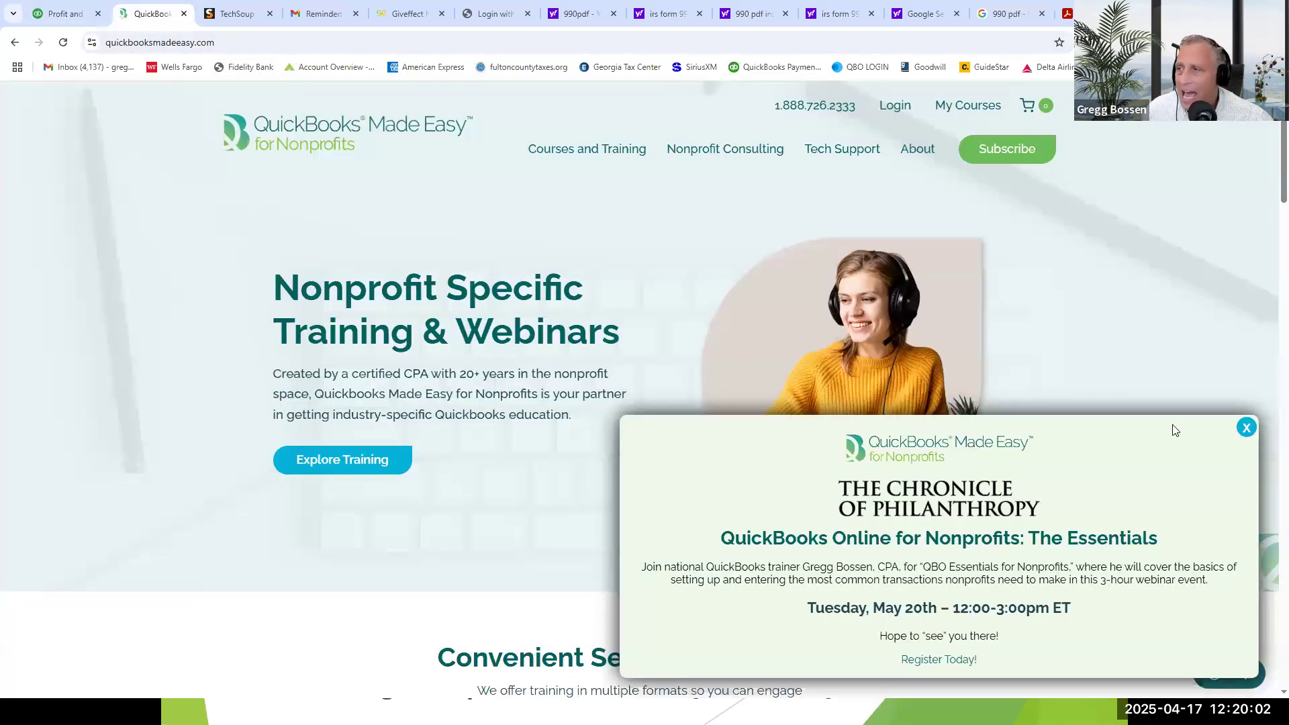
left_click(1246, 427)
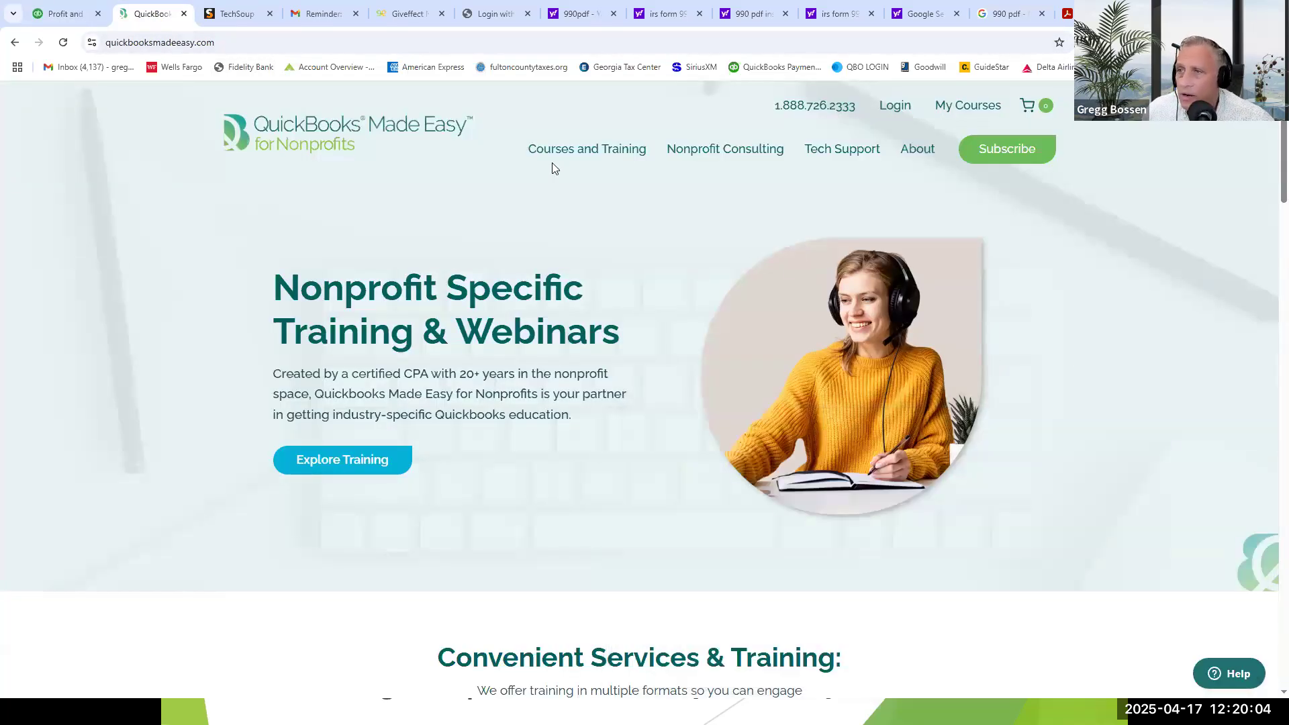
mouse_move(555, 162)
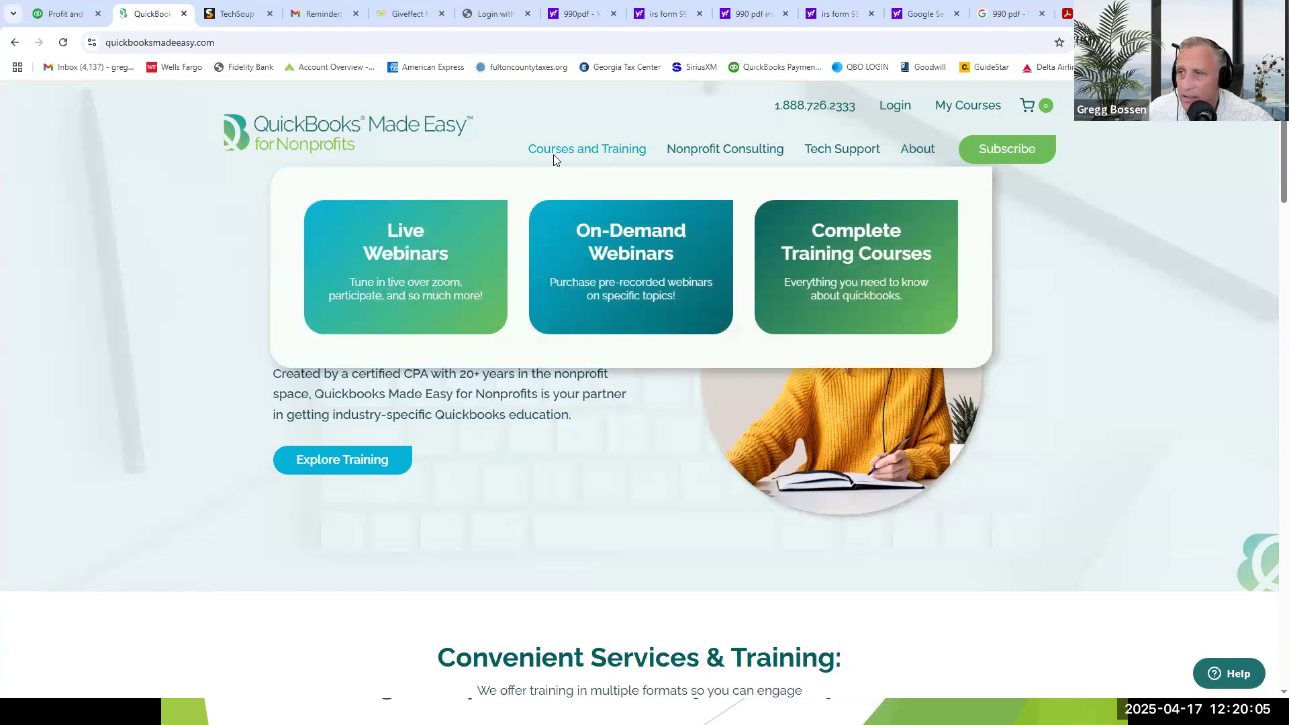
left_click(418, 235)
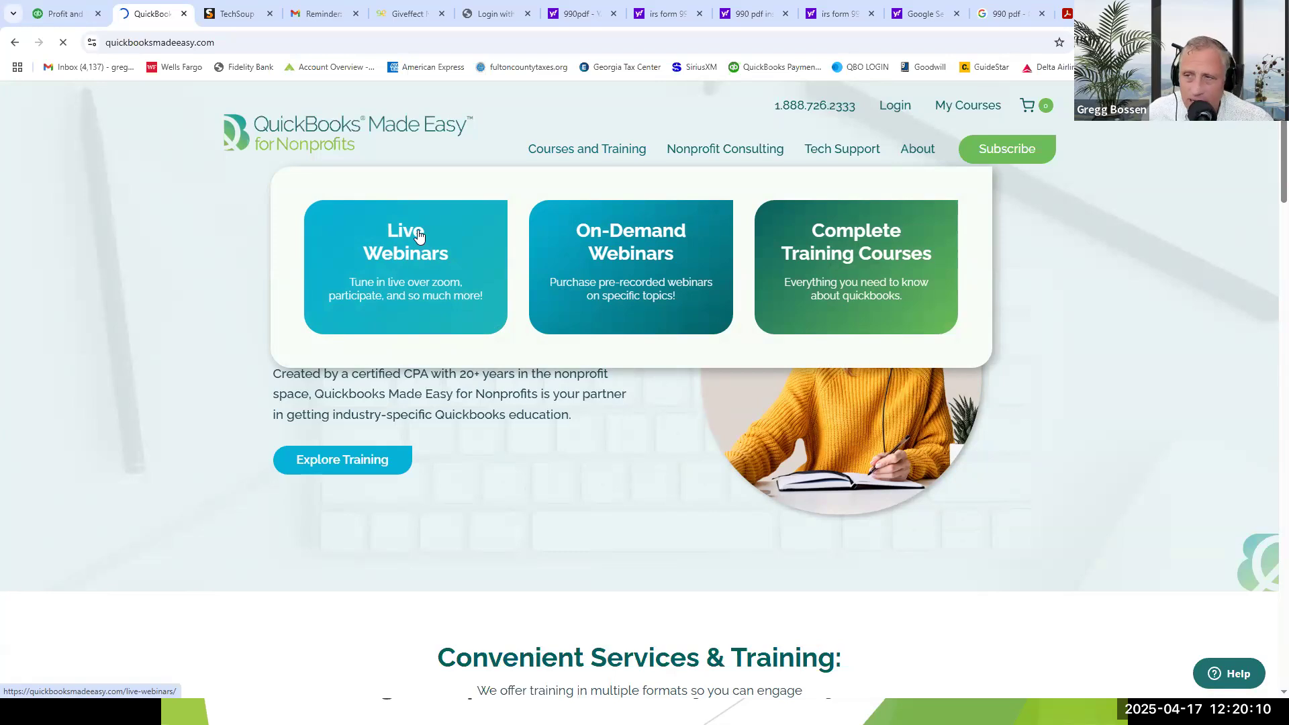
scroll(506, 279, "down", 6)
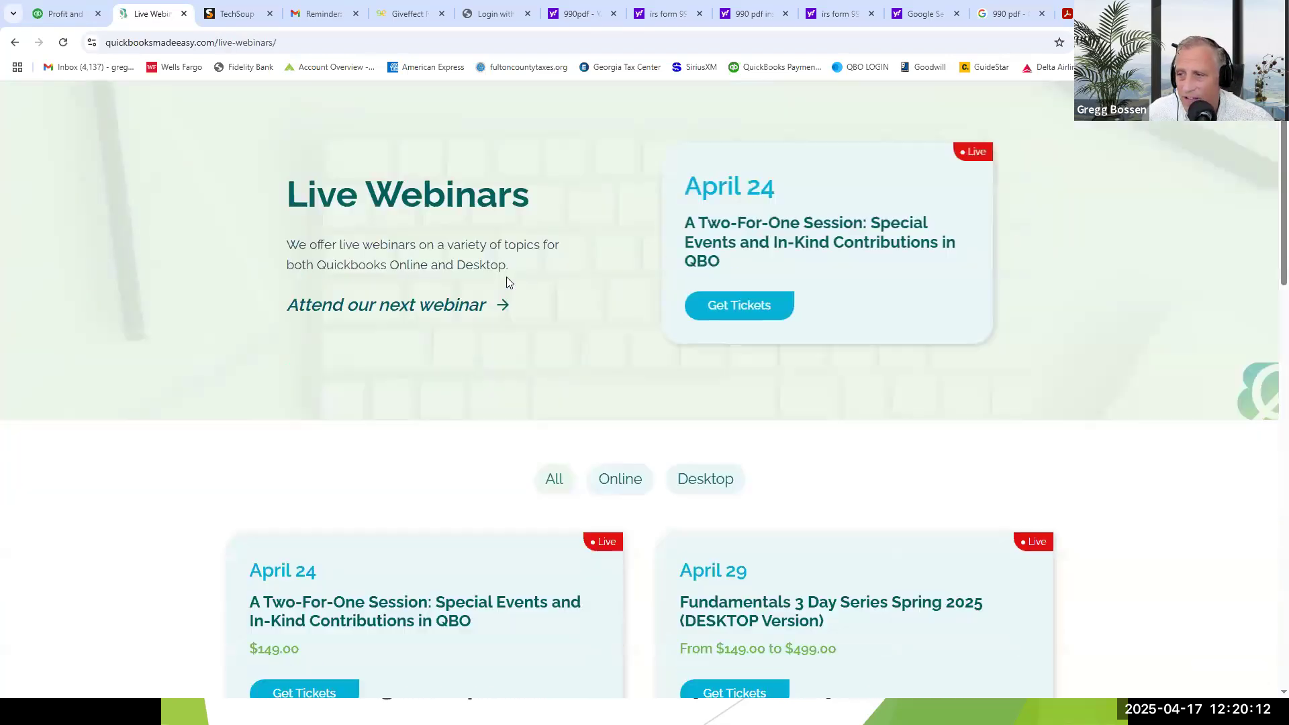
scroll(506, 279, "down", 4)
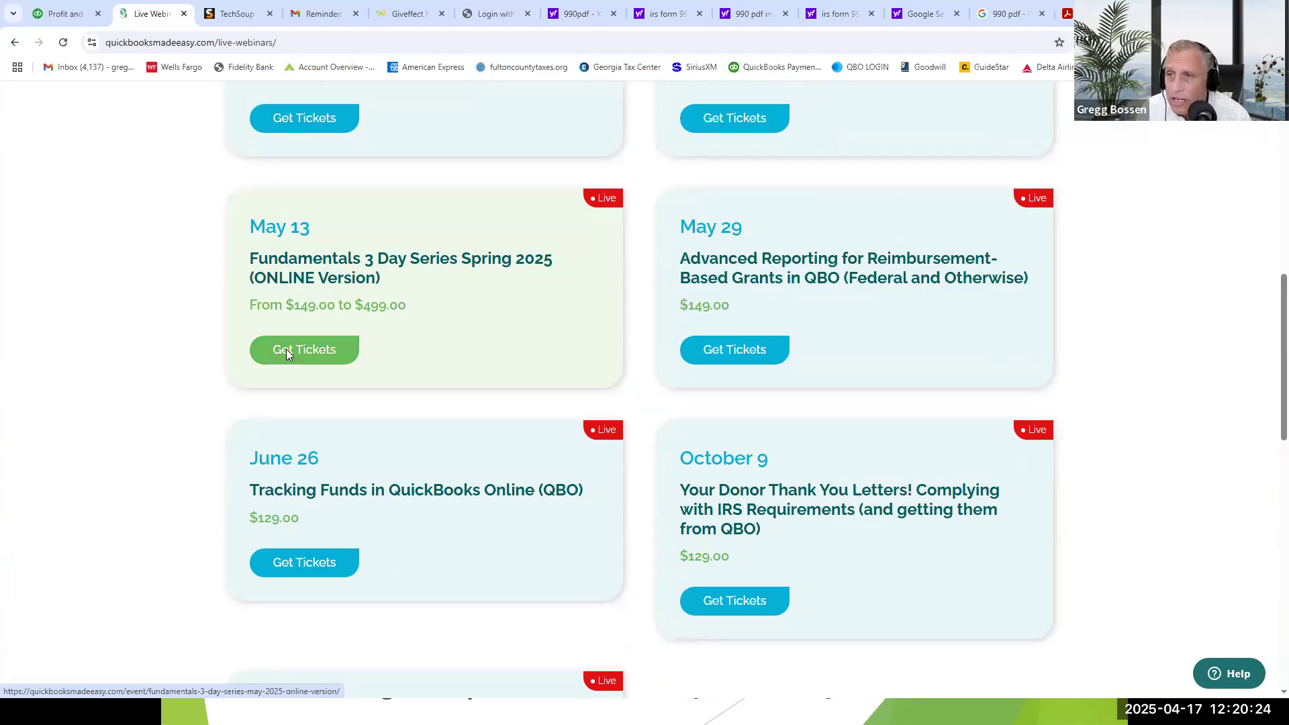
Switch to the slideshow and advance to the Upcoming 3 Day Webinar Series slide
key("alt+Tab")
key("alt+Tab")
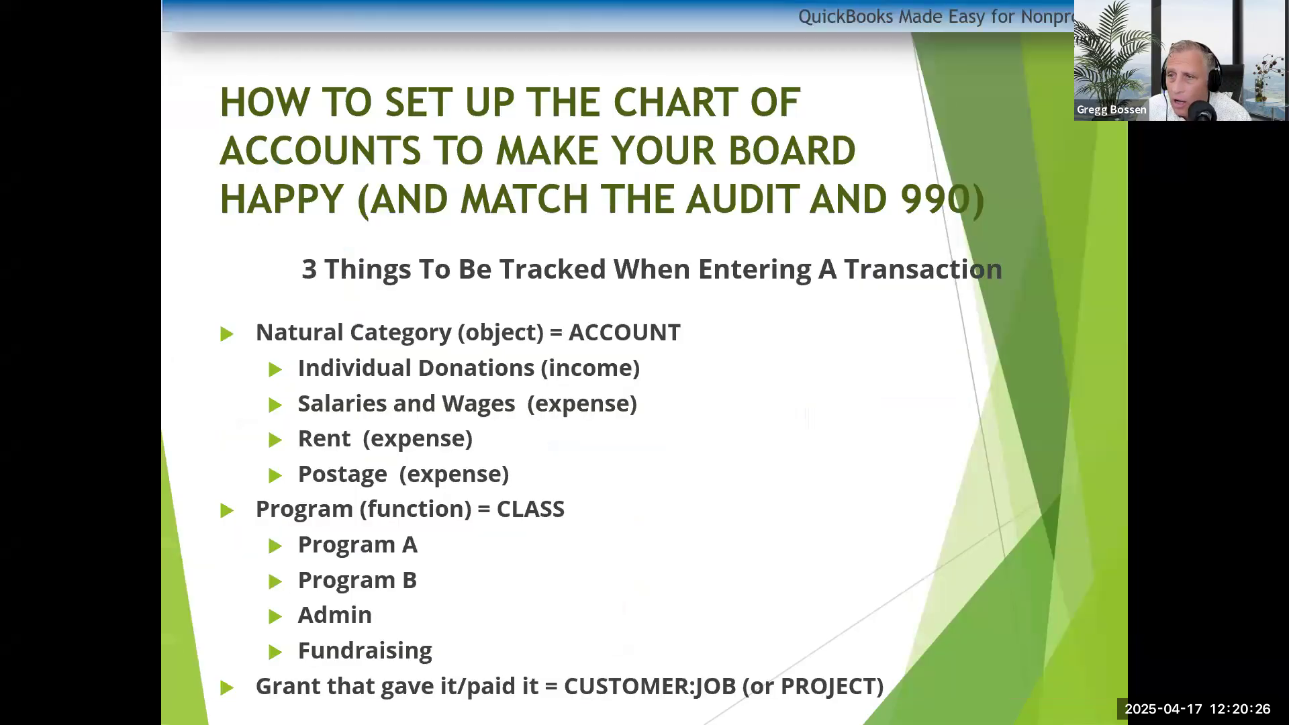
key("Right")
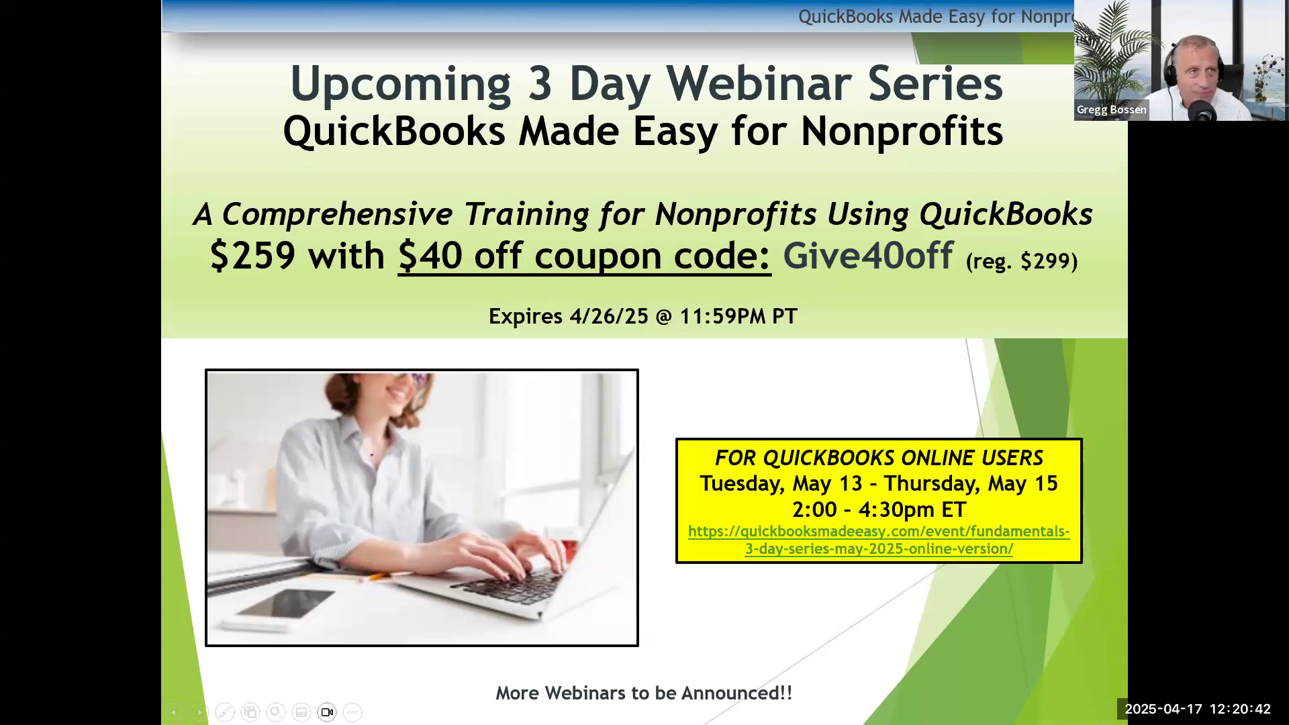
Switch back to QuickBooks Online in the browser and return to the start of the filtered Profit and Loss report
key("alt+Tab")
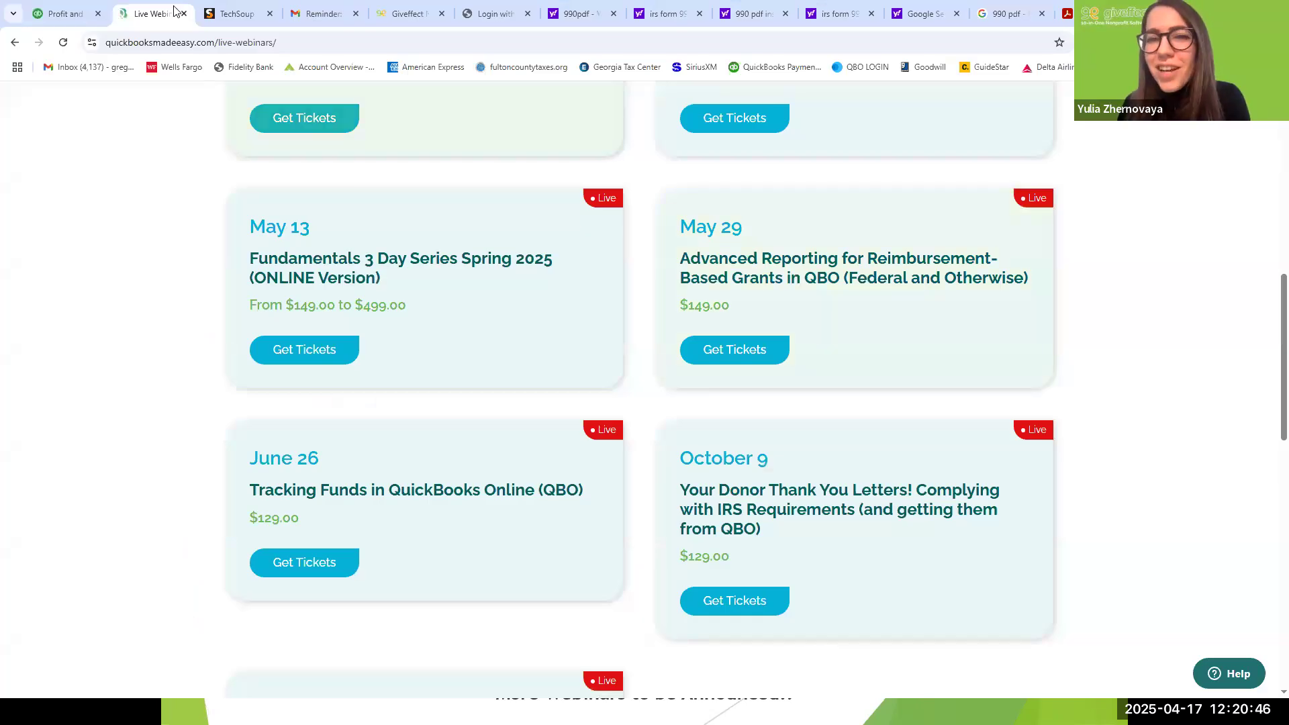
left_click(74, 15)
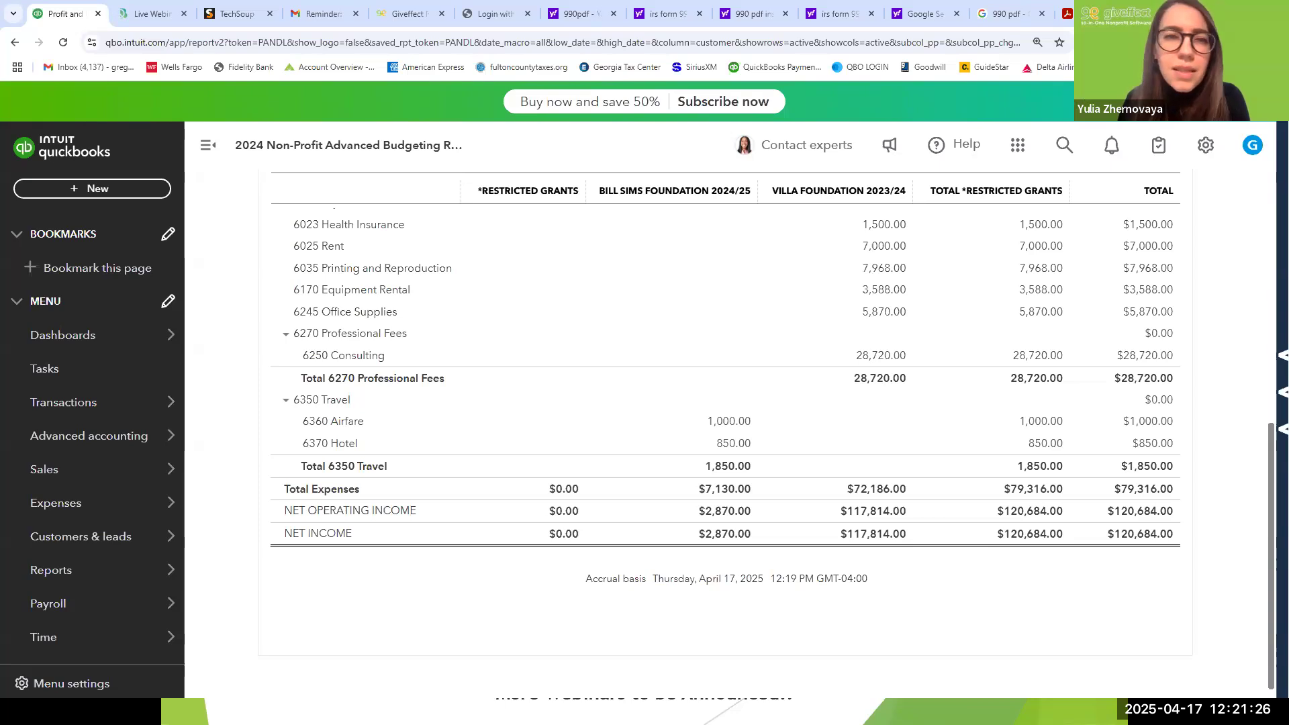
scroll(1223, 229, "up", 8)
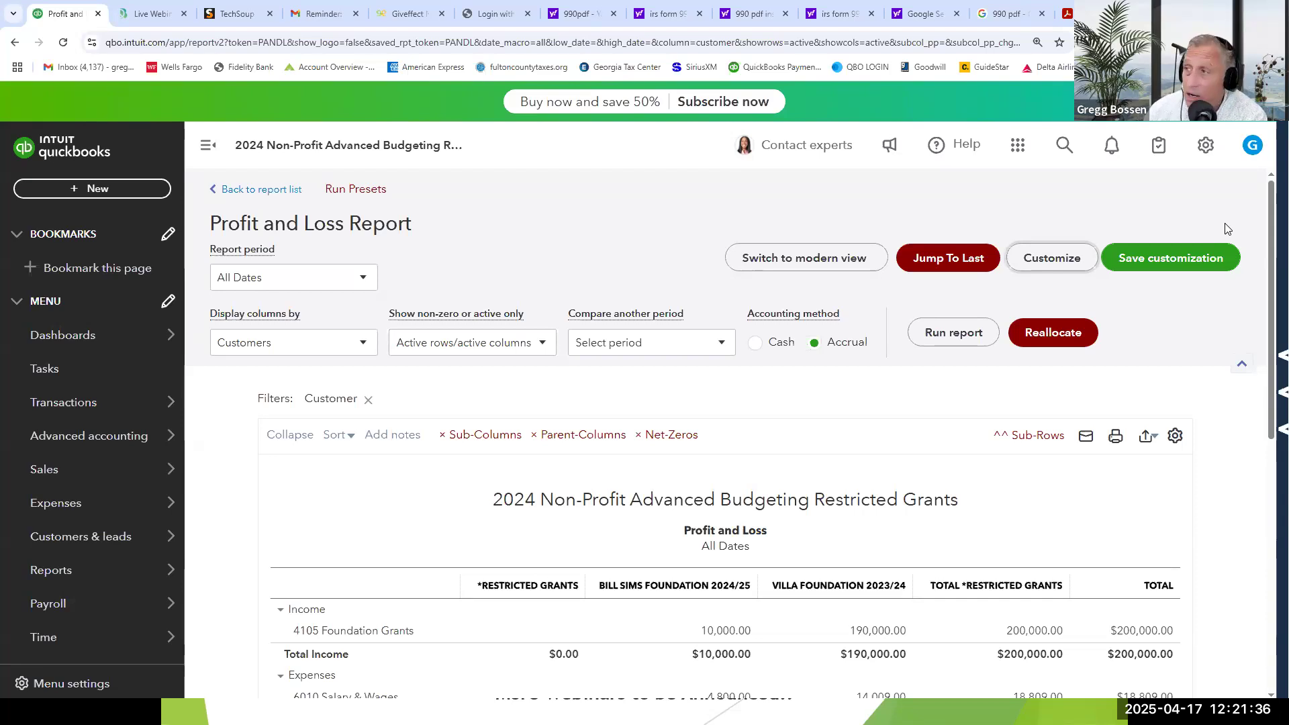
Open the Reconcile tool, start the process for the 1000 Checking account, and dismiss the introduction
left_click(1206, 149)
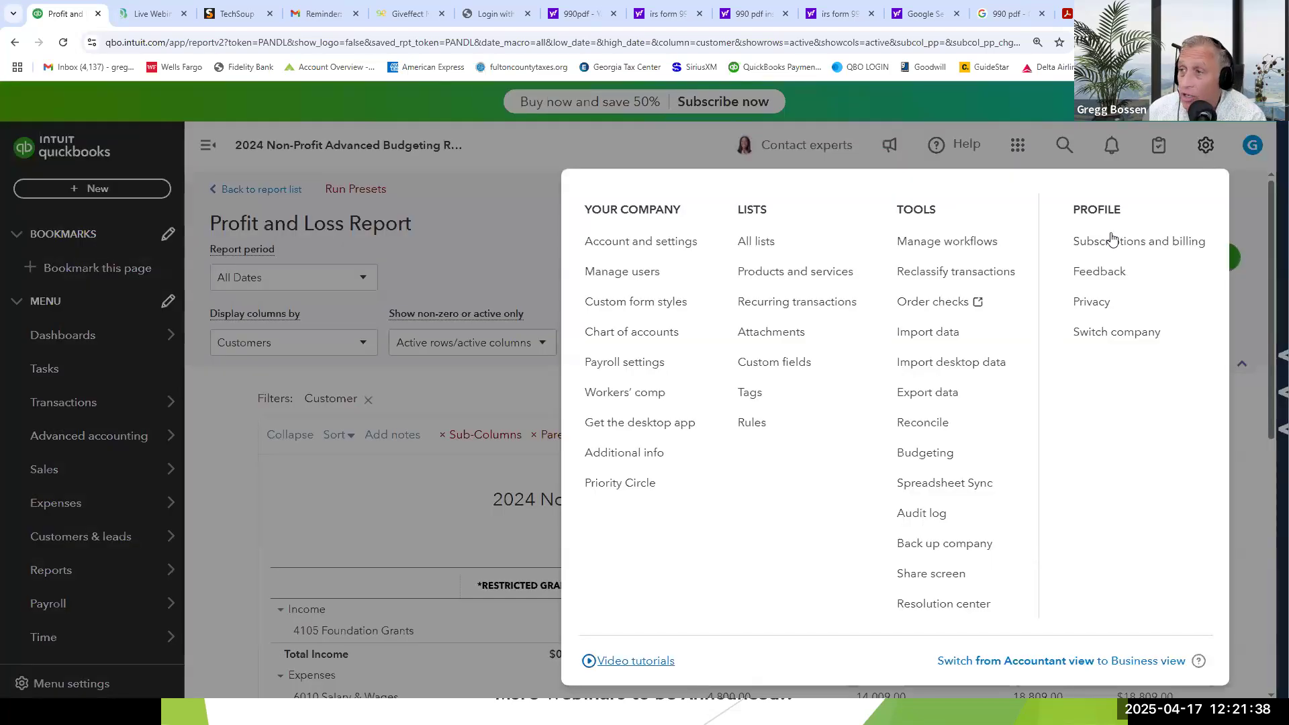
left_click(907, 428)
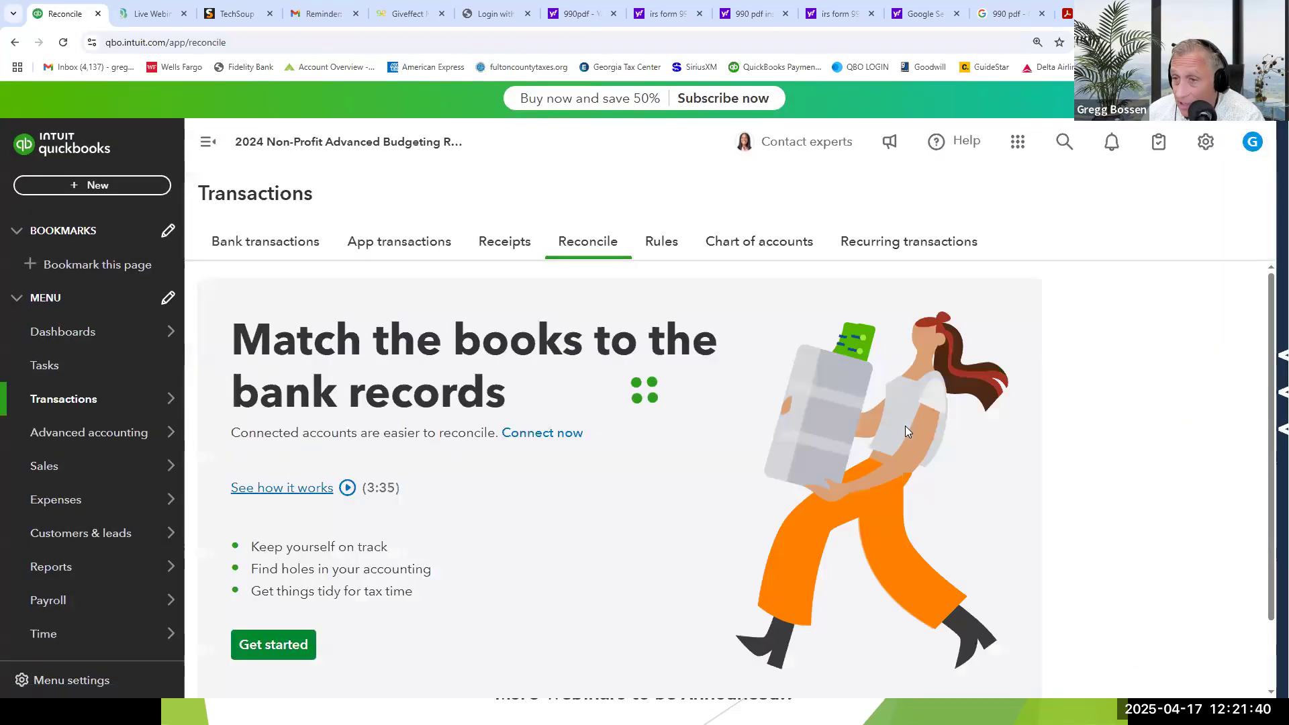
left_click(294, 645)
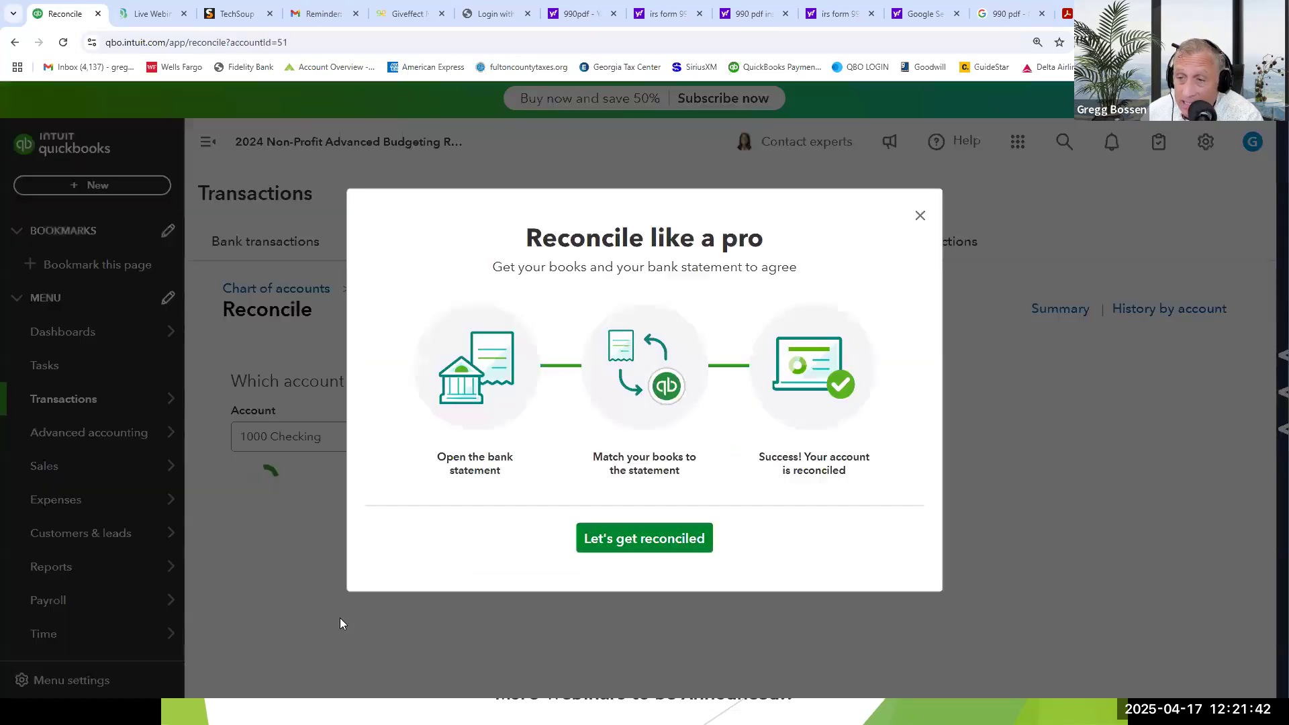
left_click(918, 217)
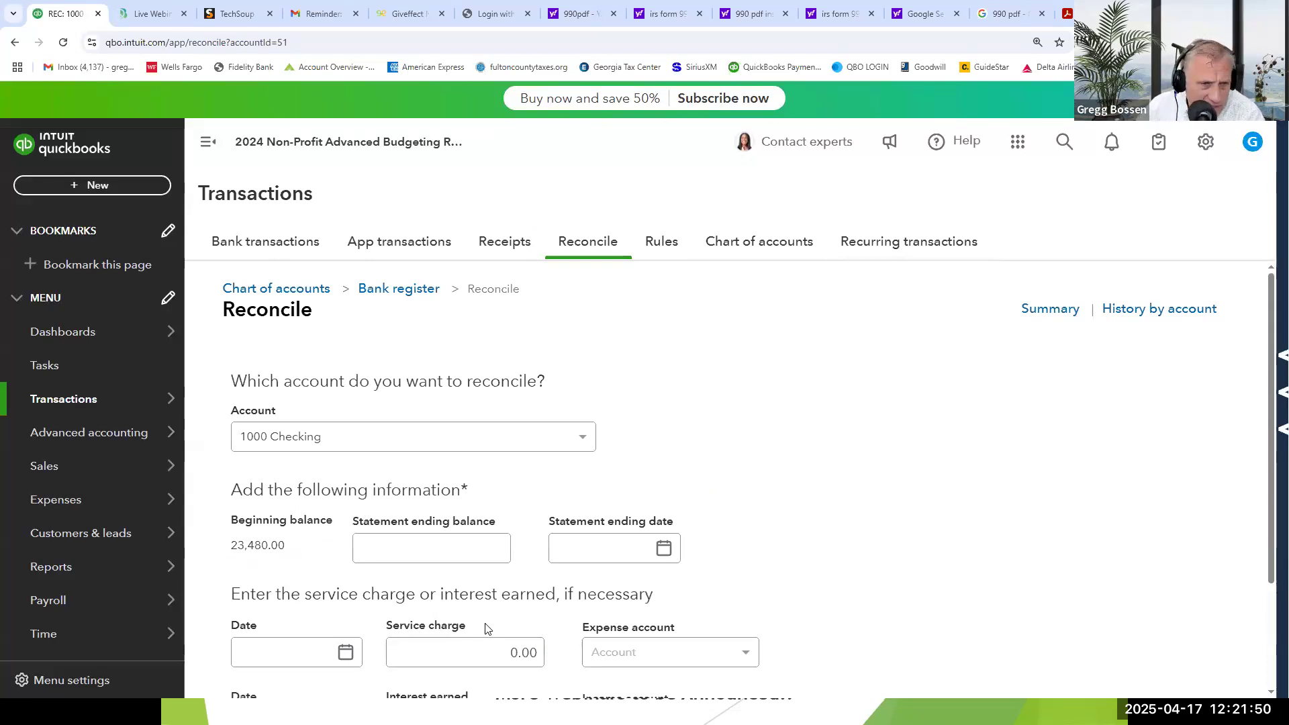
Enter 123,124.00 as the statement ending balance for 1000 Checking
left_click(479, 556)
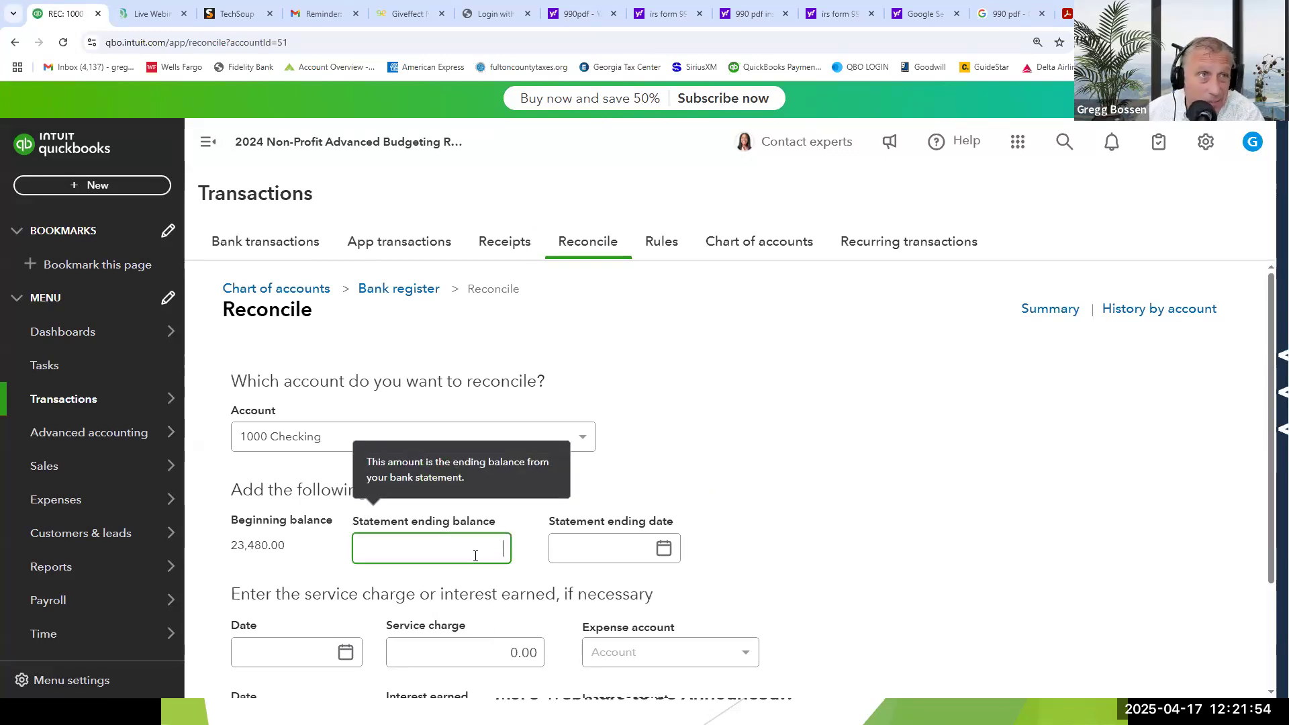
type("123,124")
key("Tab")
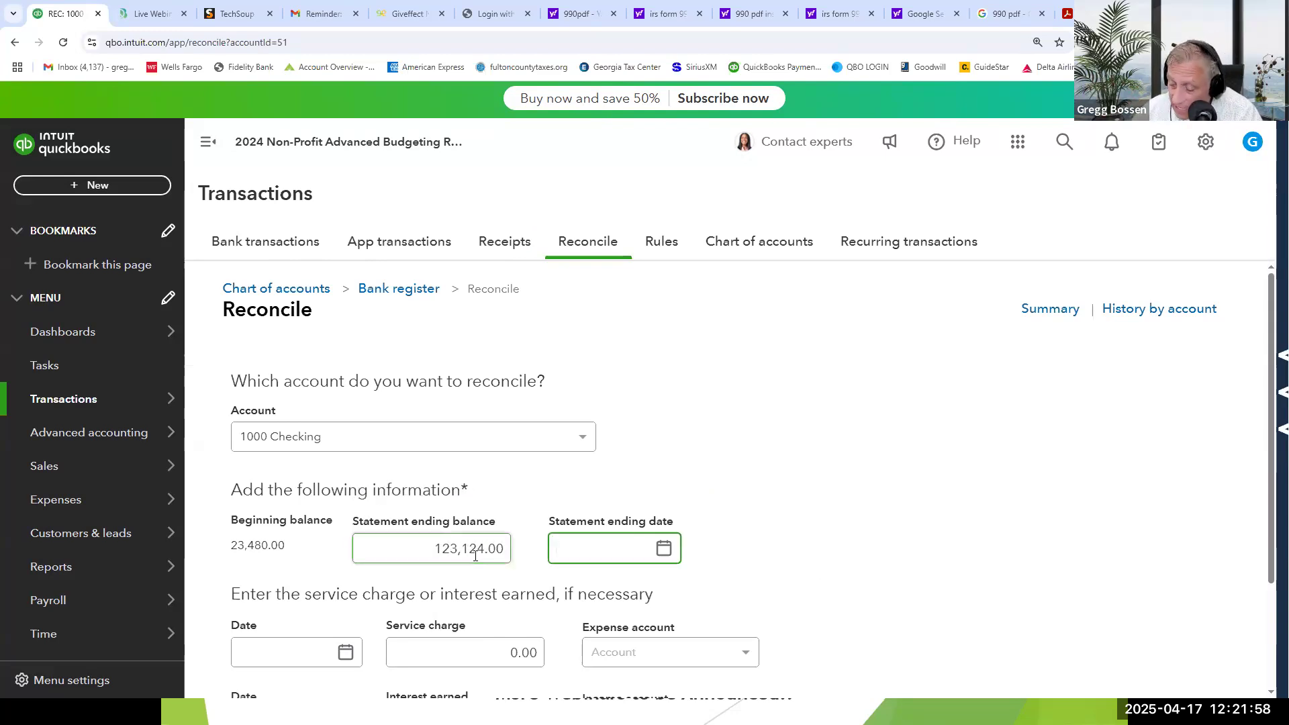
Try to start reconciling with 878787 as the statement ending date
type("878787")
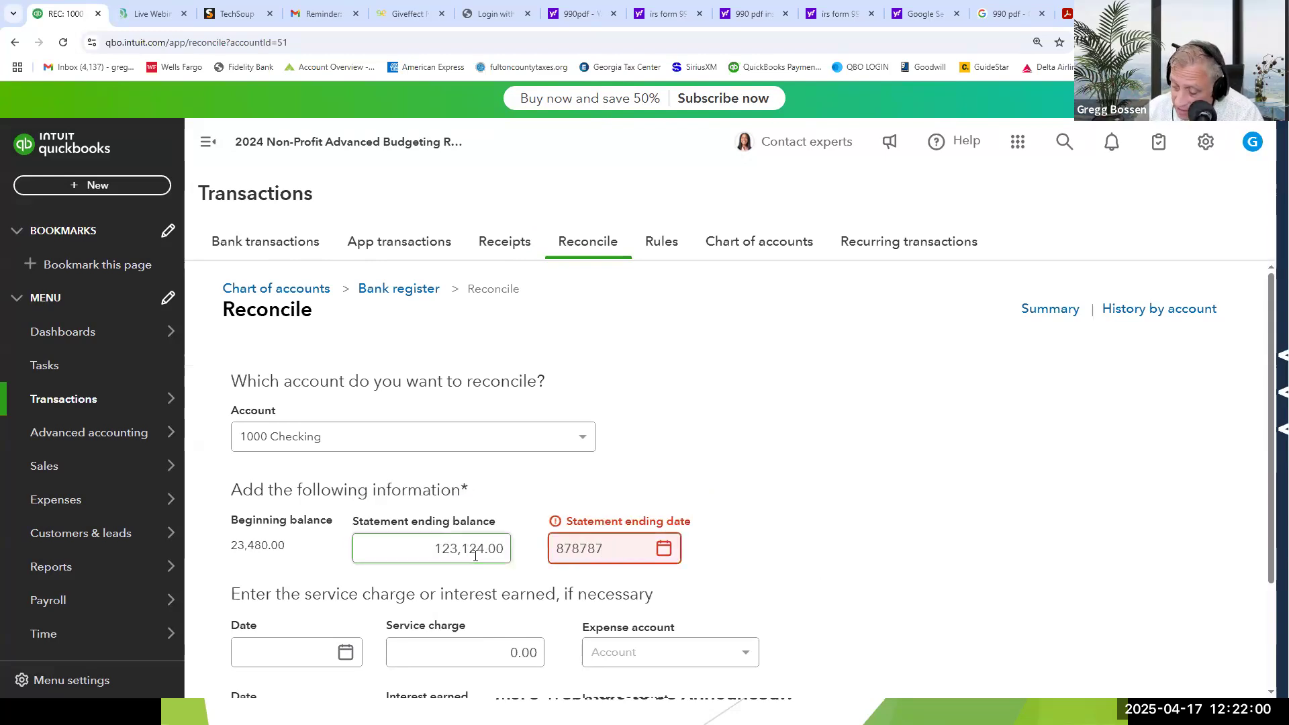
type(".")
key("Tab")
scroll(784, 507, "down", 2)
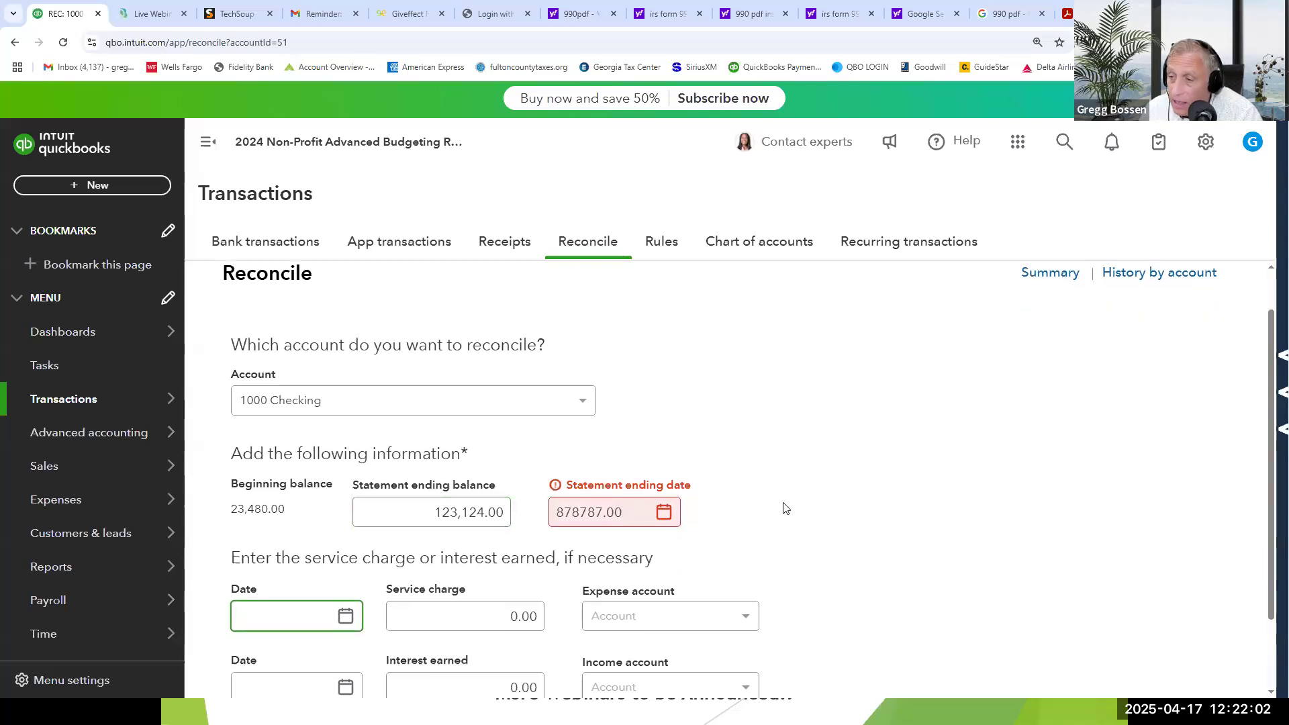
left_click(297, 647)
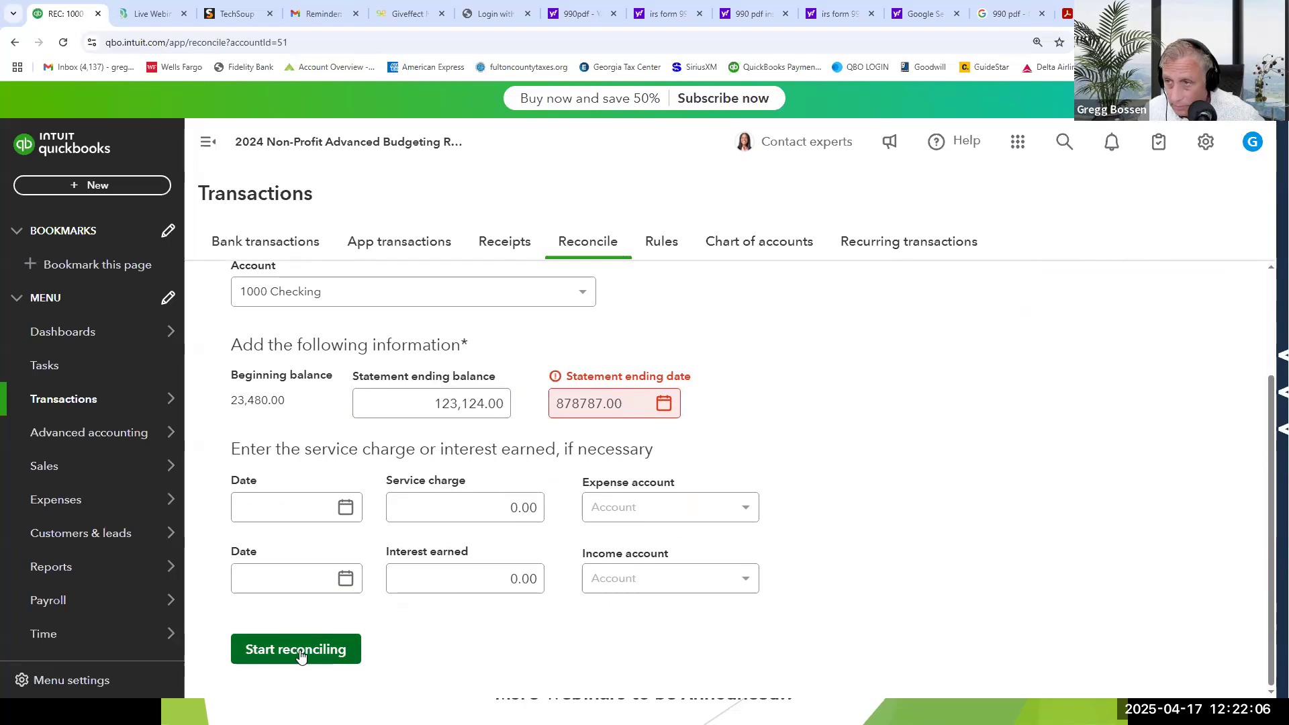
Replace the statement ending date with 123124 (December 31, 2024) and start reconciling 1000 Checking
left_click(639, 397)
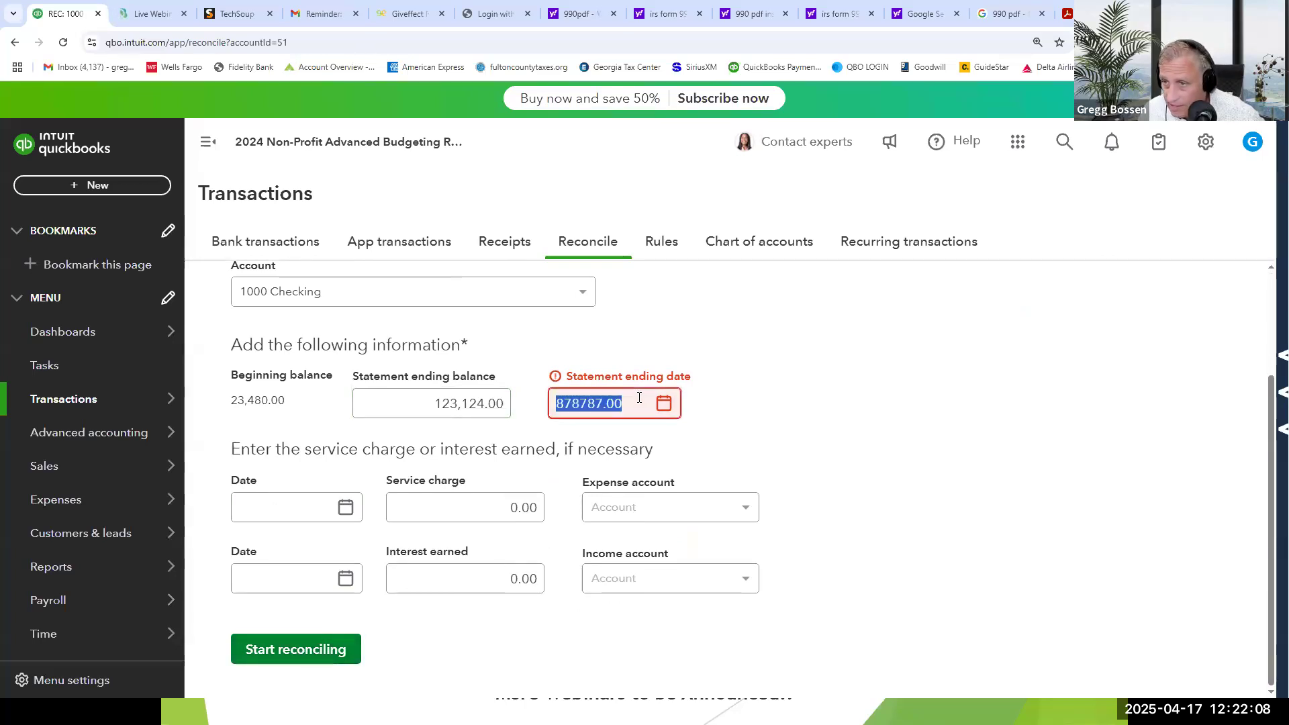
left_click(643, 398)
left_click_drag(641, 399, 522, 406)
type("123124")
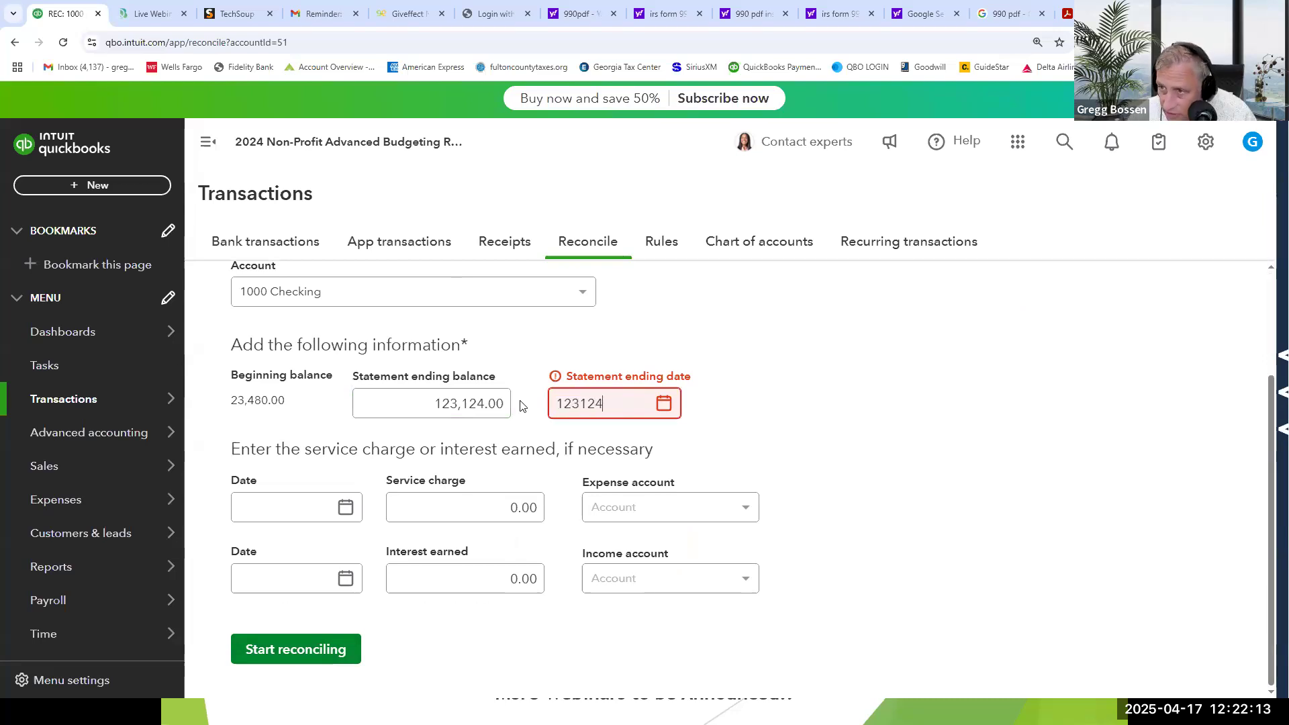
key("Tab")
left_click_drag(429, 406, 443, 405)
left_click(322, 646)
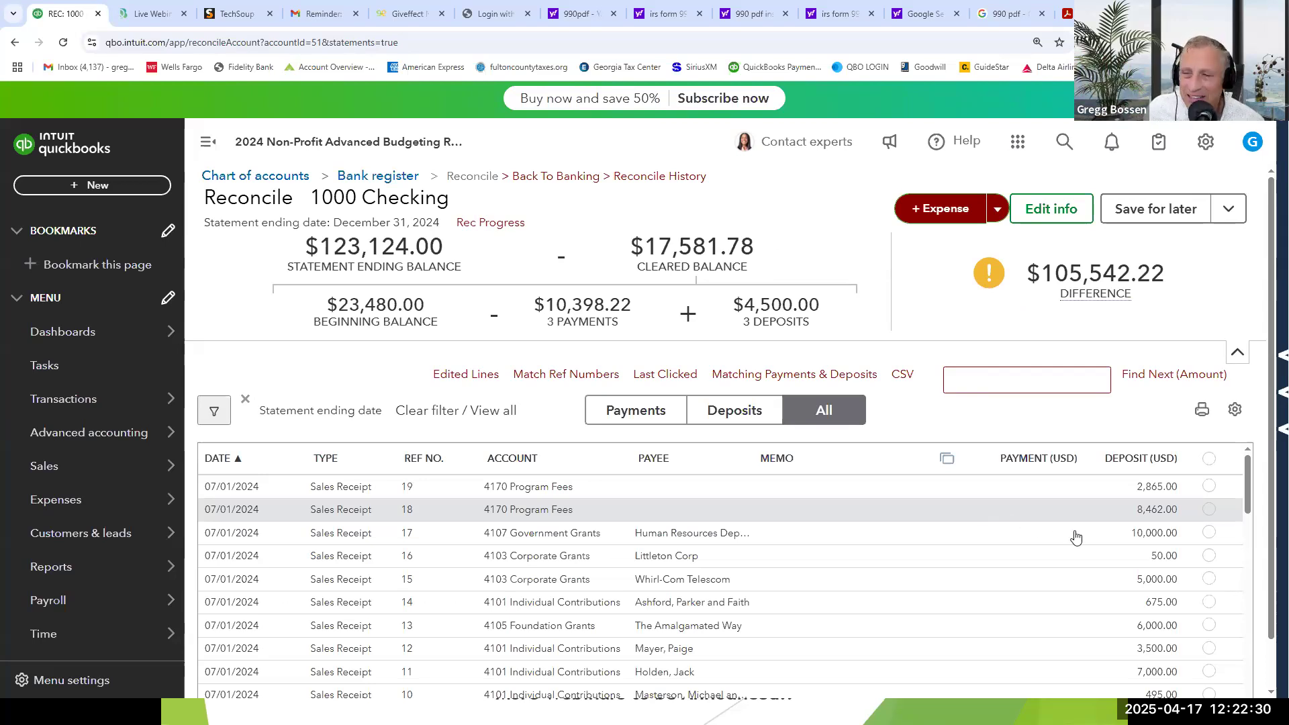
Mark sales receipts 19 and 18 as cleared, and extend the selection to all listed transactions
left_click(1209, 486)
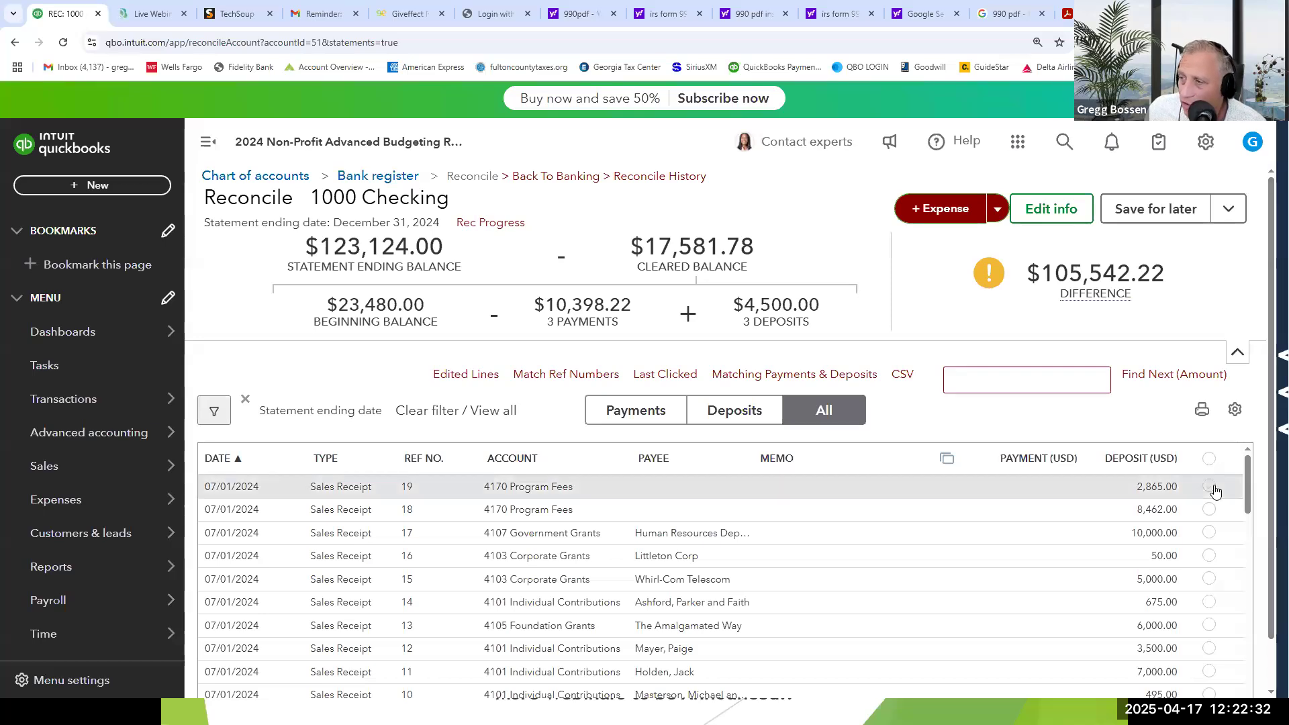
left_click(1209, 510)
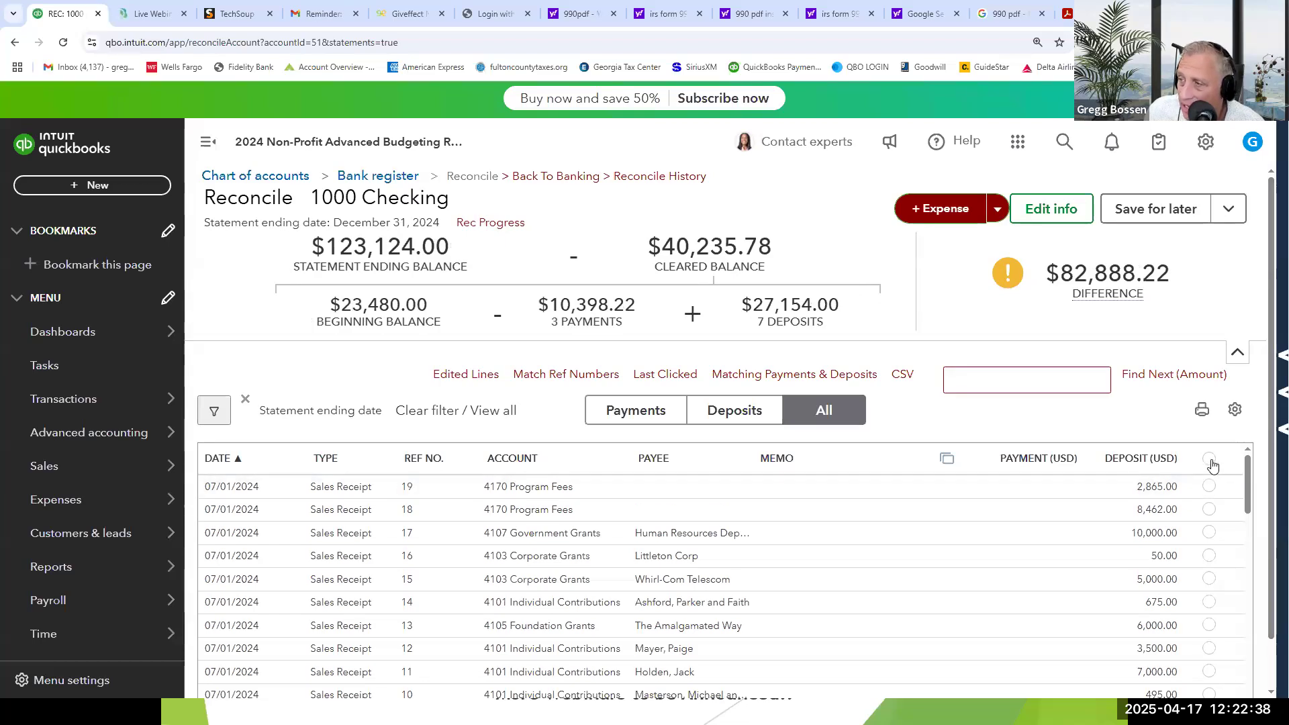
left_click(1209, 459)
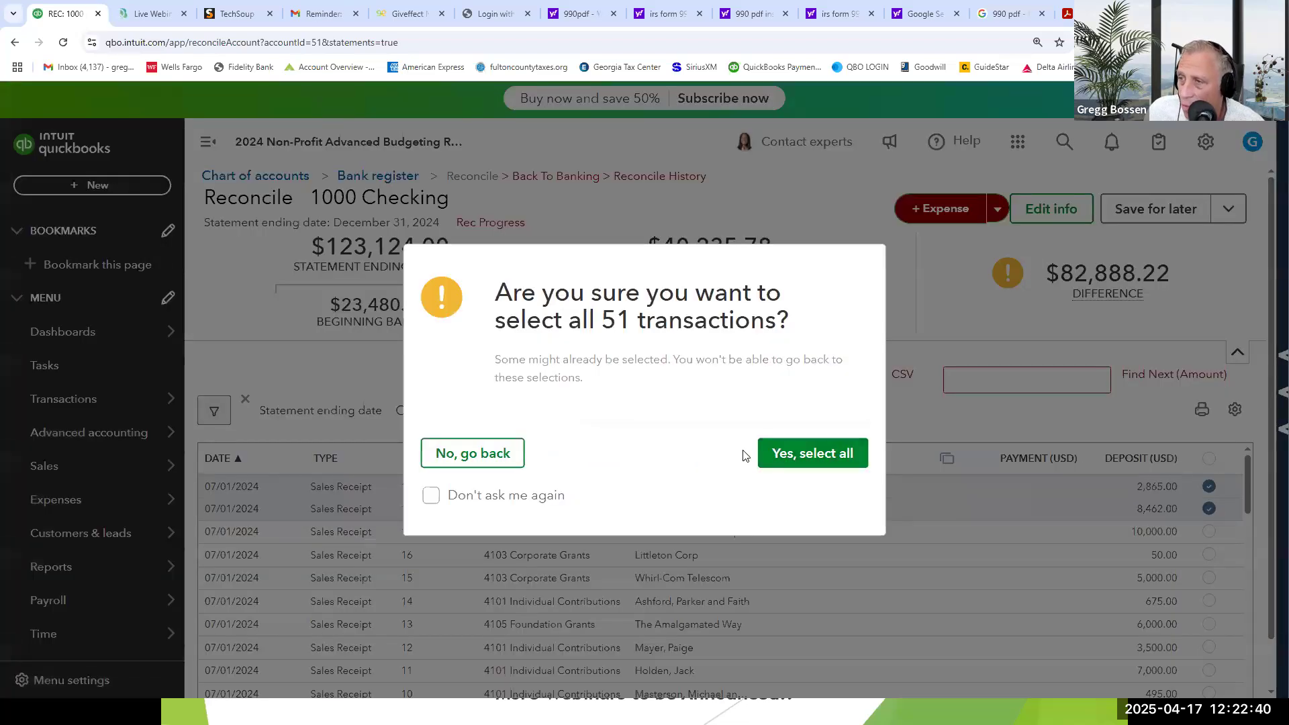
left_click(770, 451)
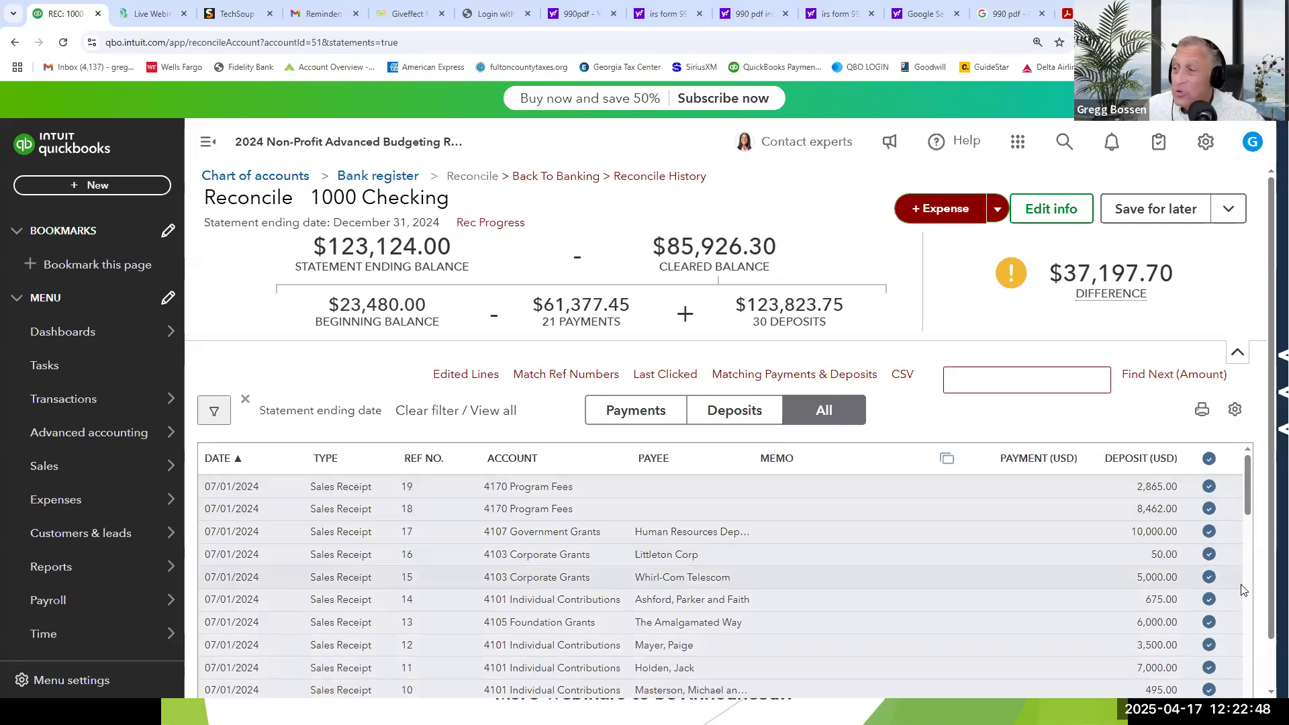
Unmark sales receipts 16, 15 and 14 and check the difference from the statement balance
left_click(1209, 561)
left_click(1207, 577)
left_click(1207, 600)
mouse_move(1156, 288)
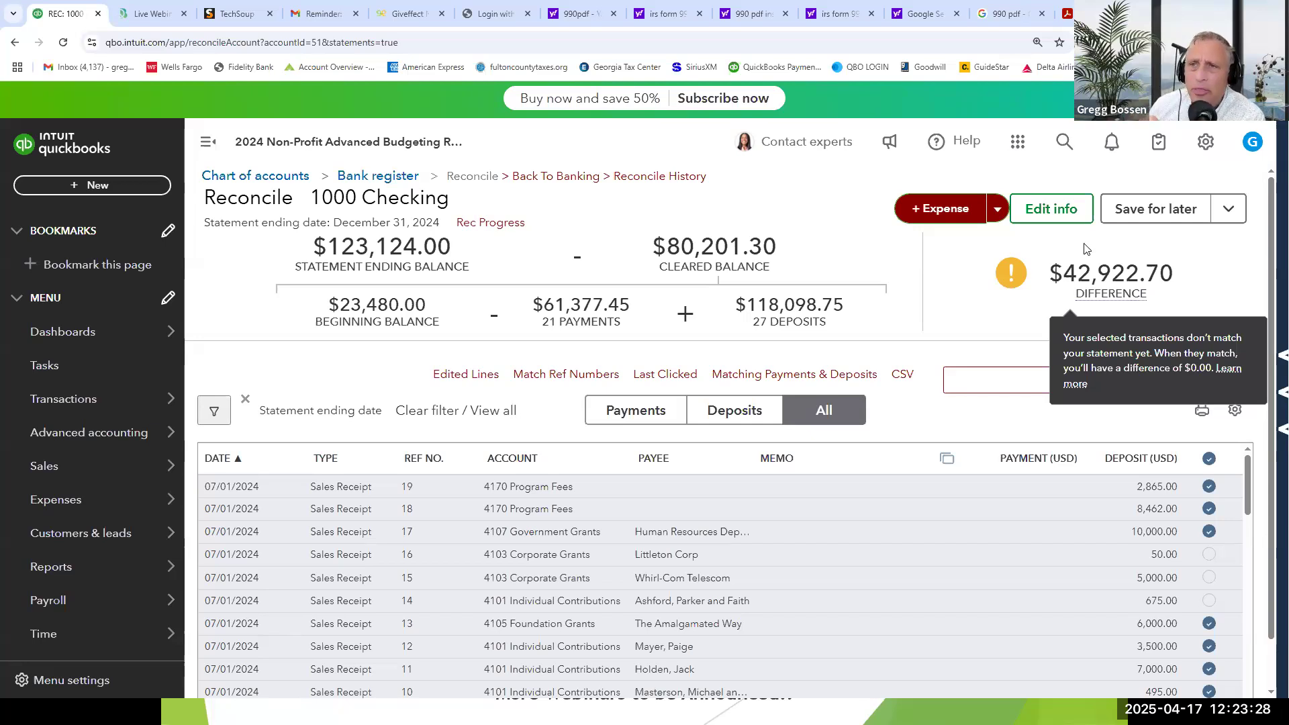
Switch from the reconciliation to the TechSoup site and on to the QuickBooks Desktop Home page of the sample company
left_click(249, 15)
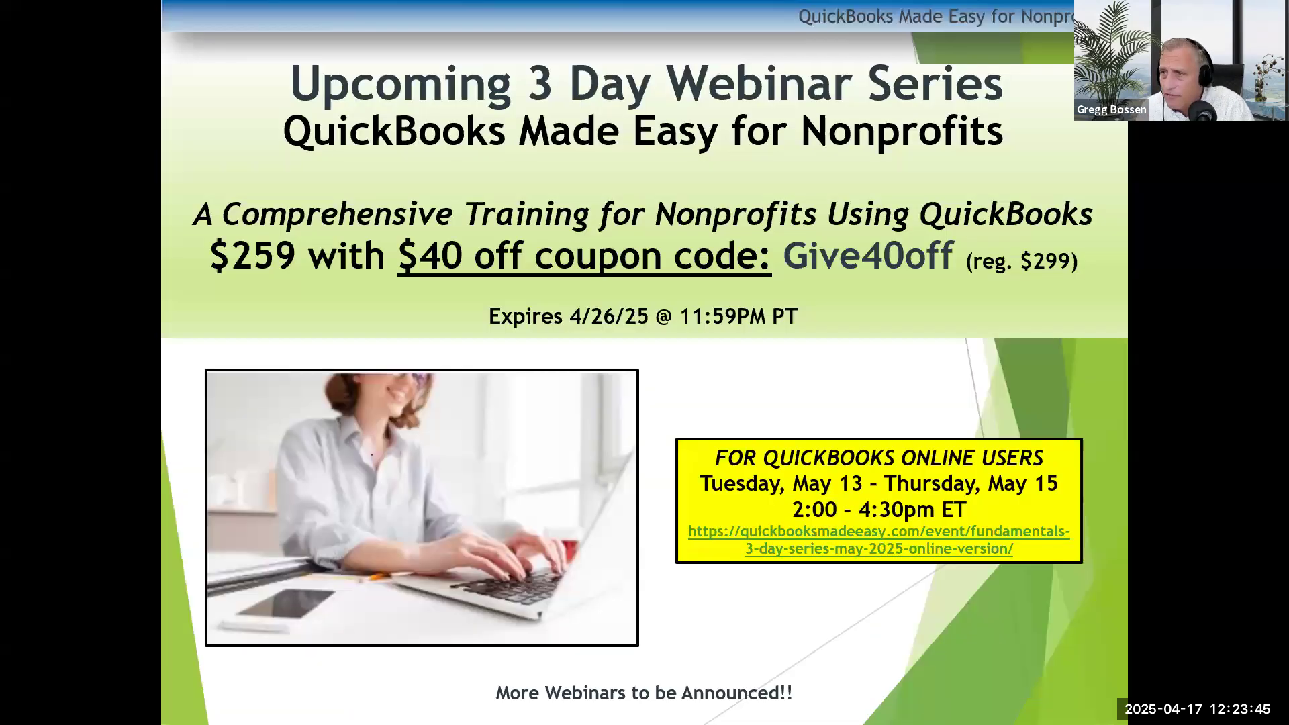
key("alt+Tab")
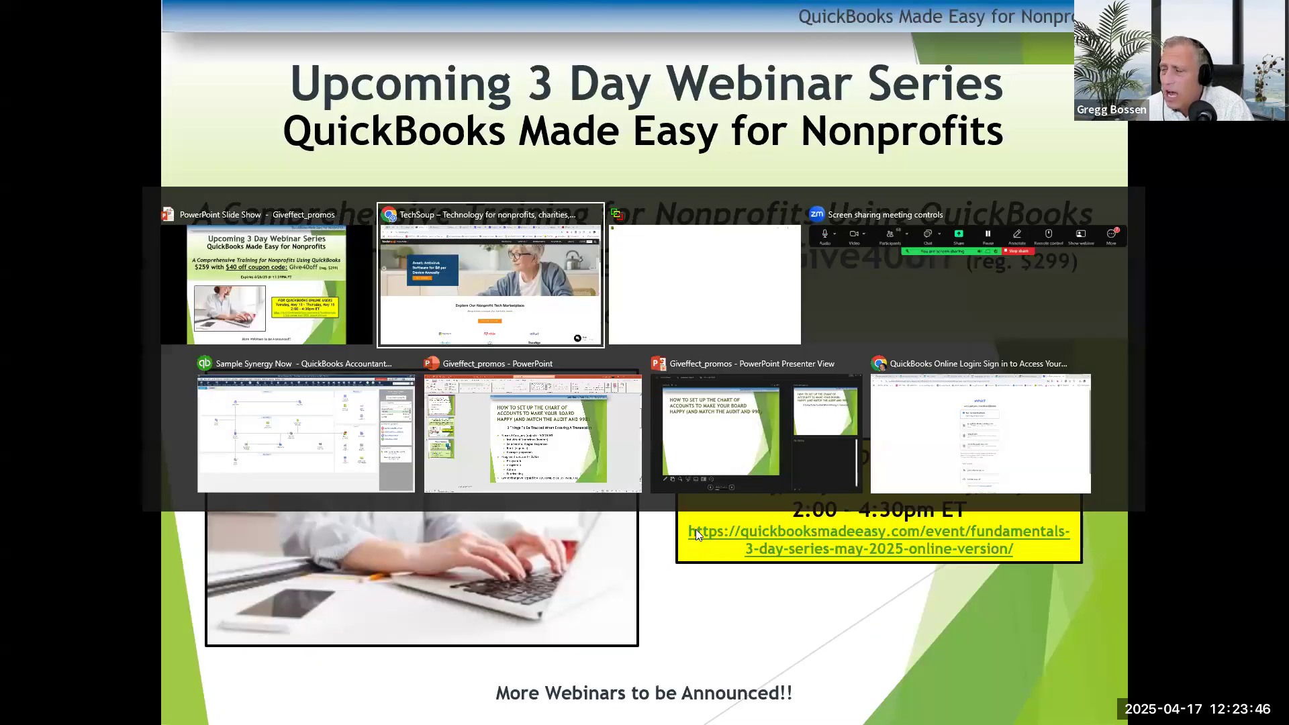
key("alt+Tab")
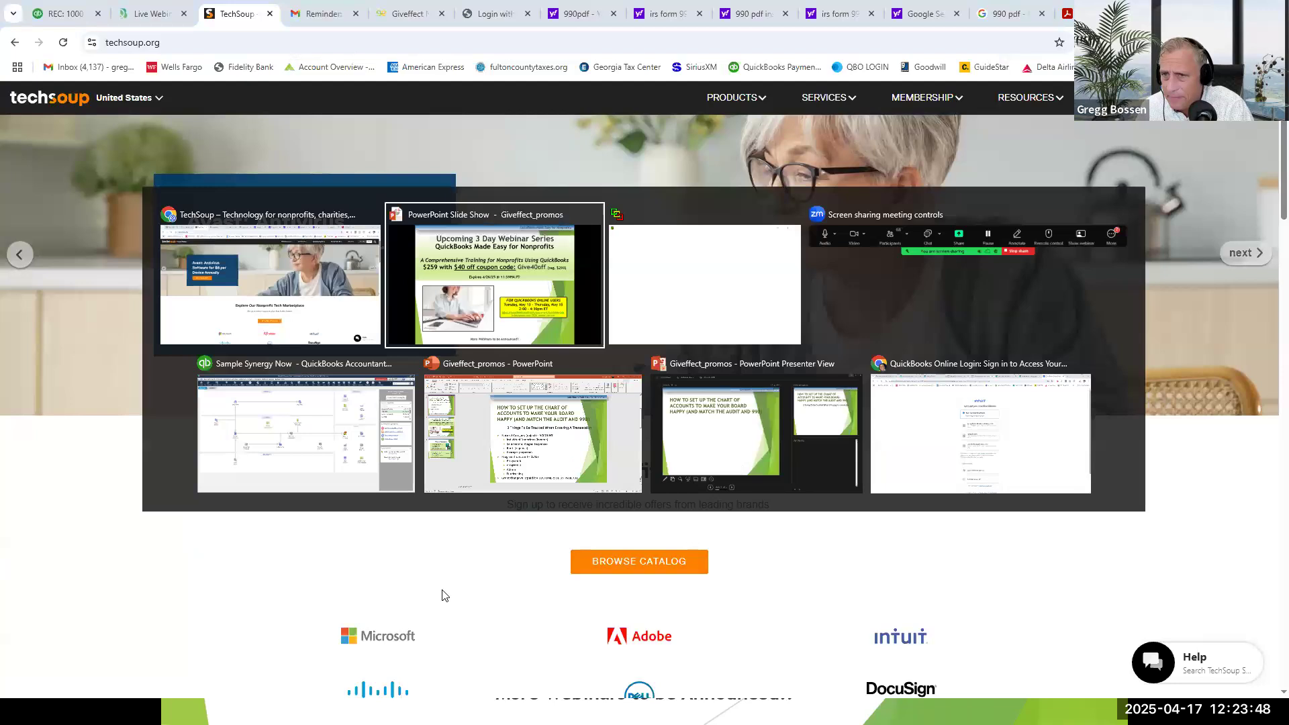
key("alt+Tab")
key("alt+Tab")
key("alt+Tab")
key("alt+Tab")
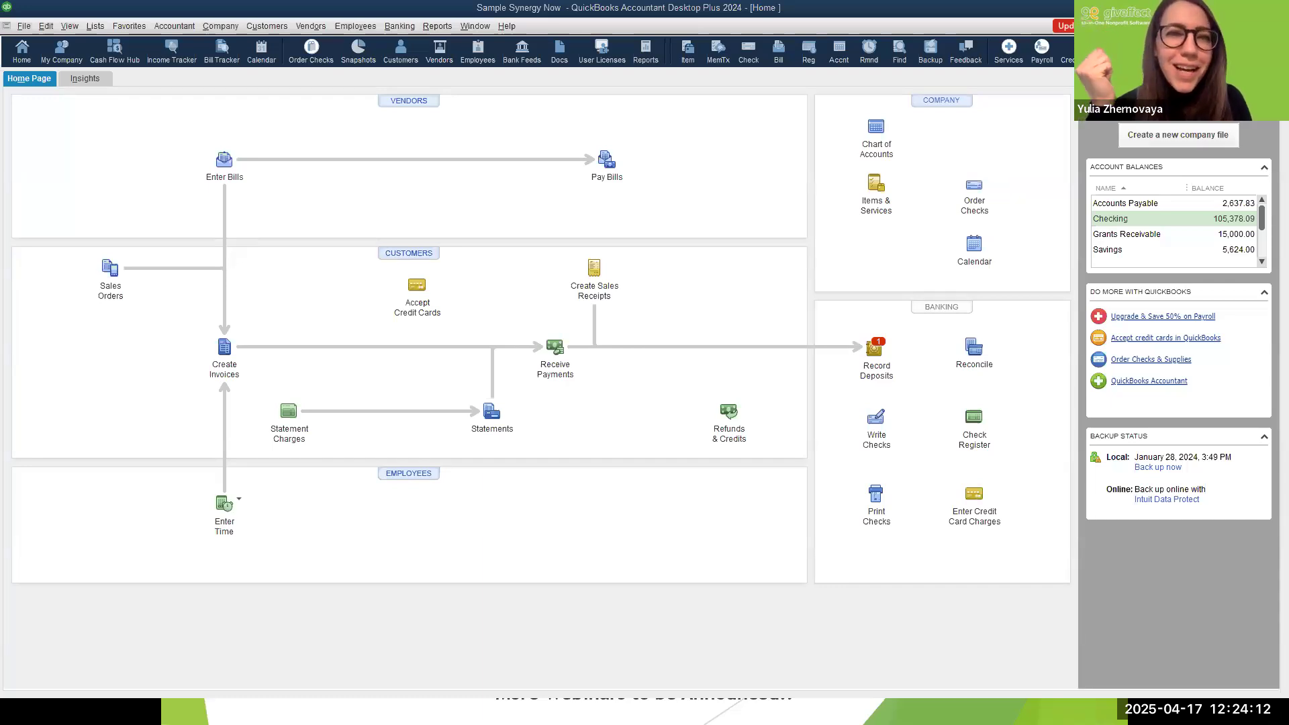
Switch back to the TechSoup site in the browser, open the Intuit offers page, and pass the security check
key("alt+Tab")
key("alt+Tab")
key("alt+Tab")
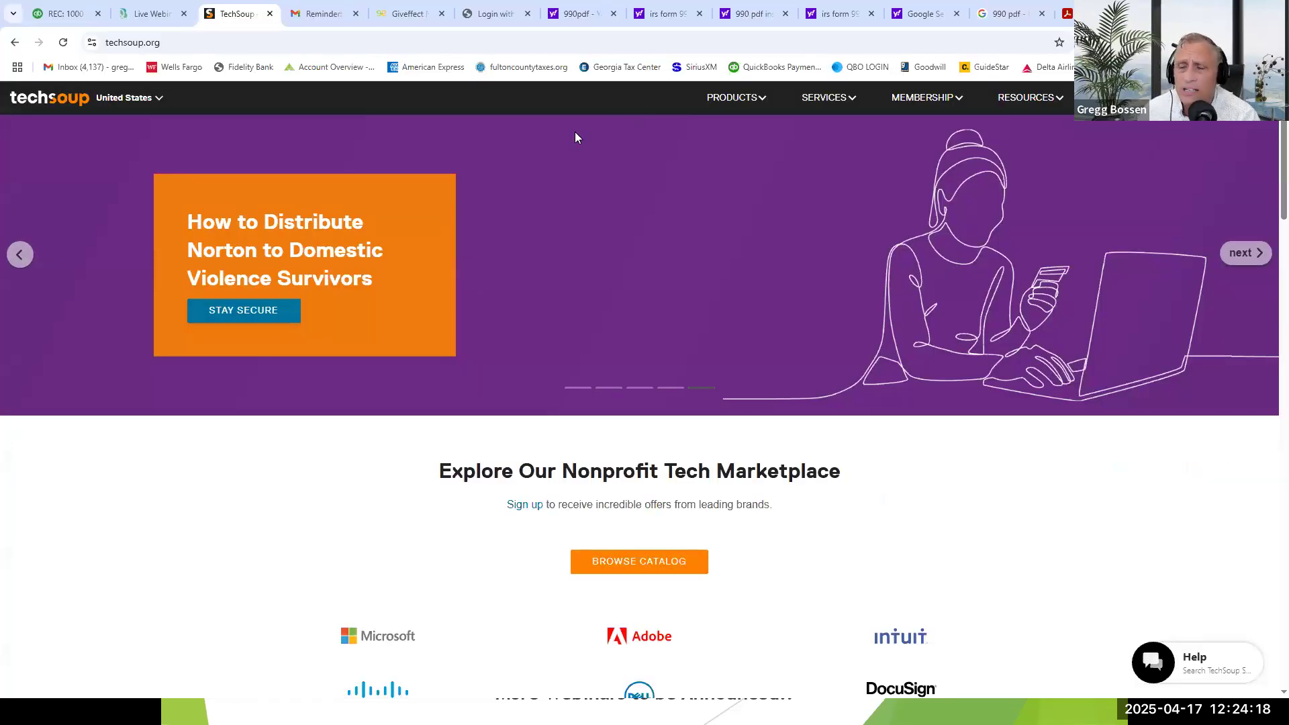
scroll(662, 249, "down", 2)
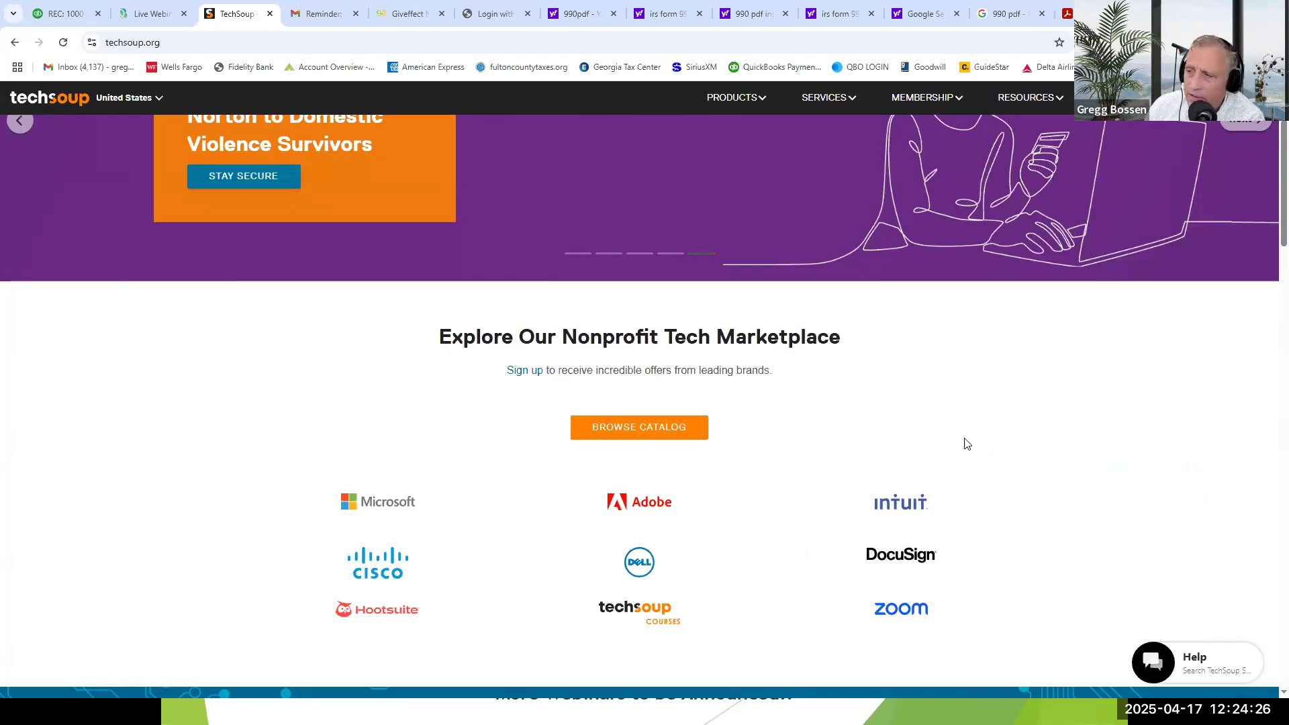
left_click(896, 508)
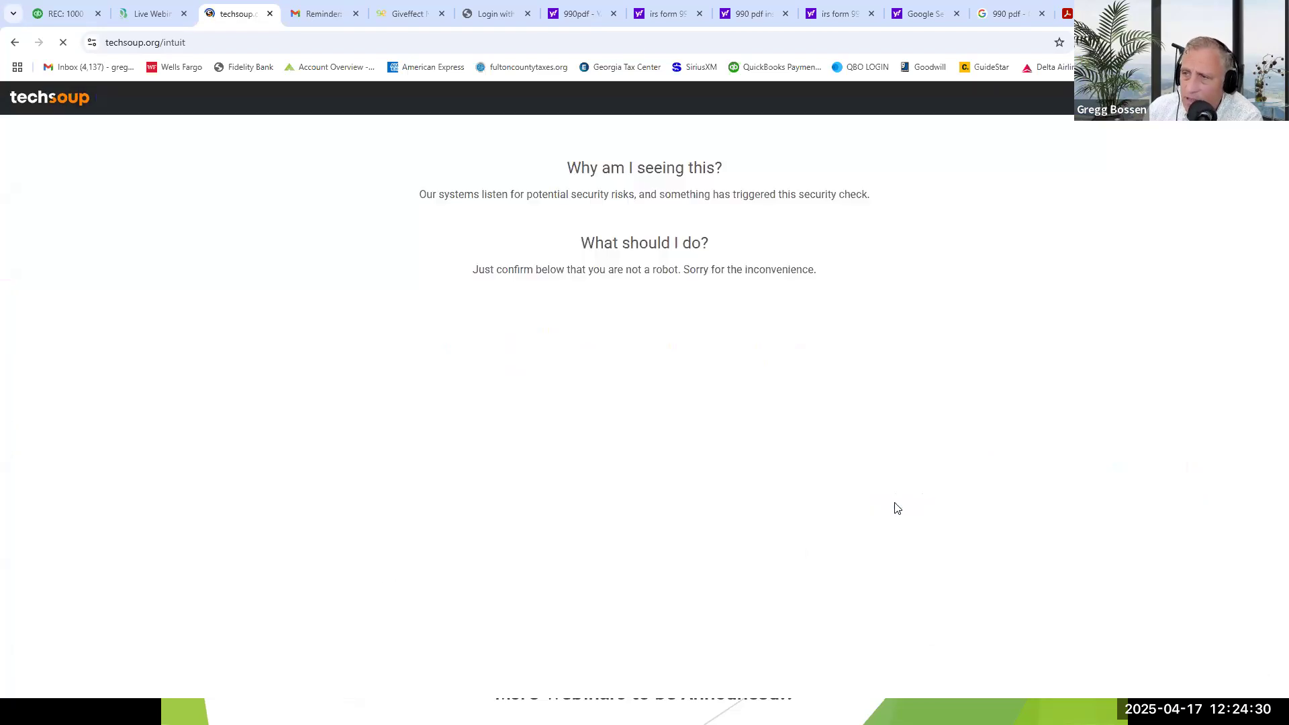
left_click(563, 333)
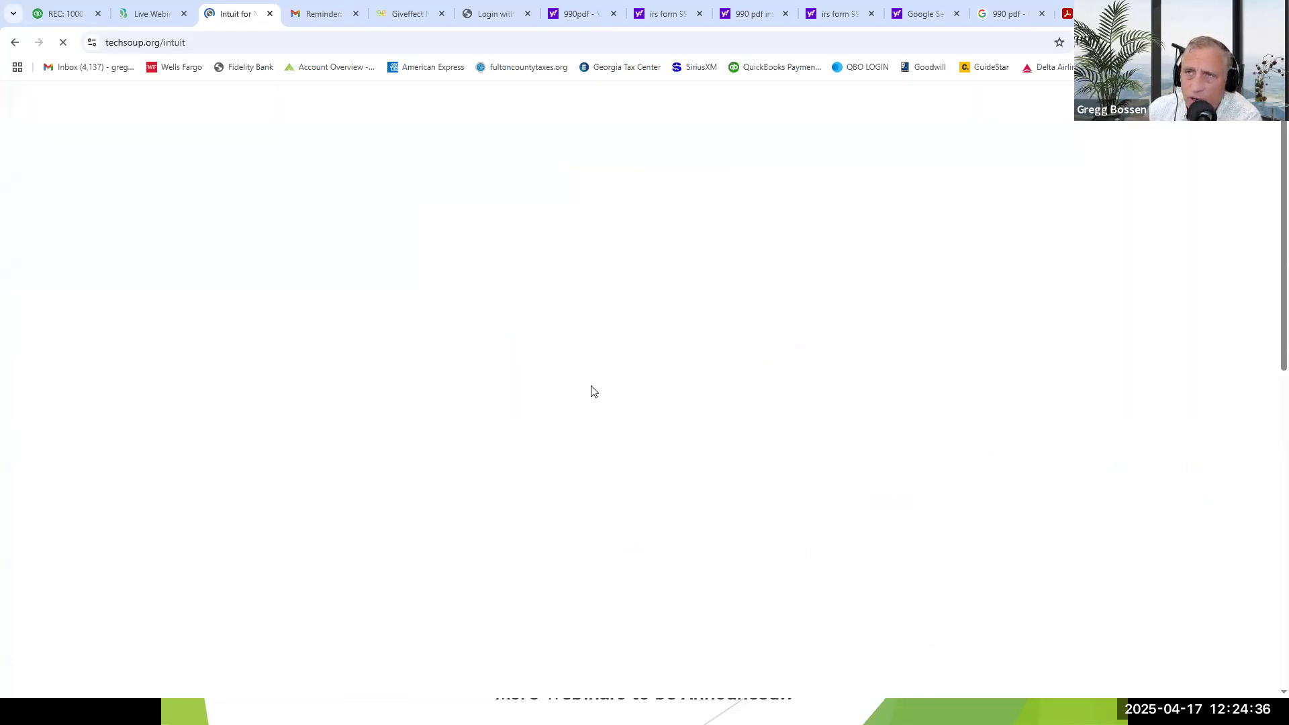
Open the QuickBooks Online Advanced, 1-Year Subscription, 25 Users offer and include the QuickBooks Data Migration Support add-on
scroll(593, 391, "down", 5)
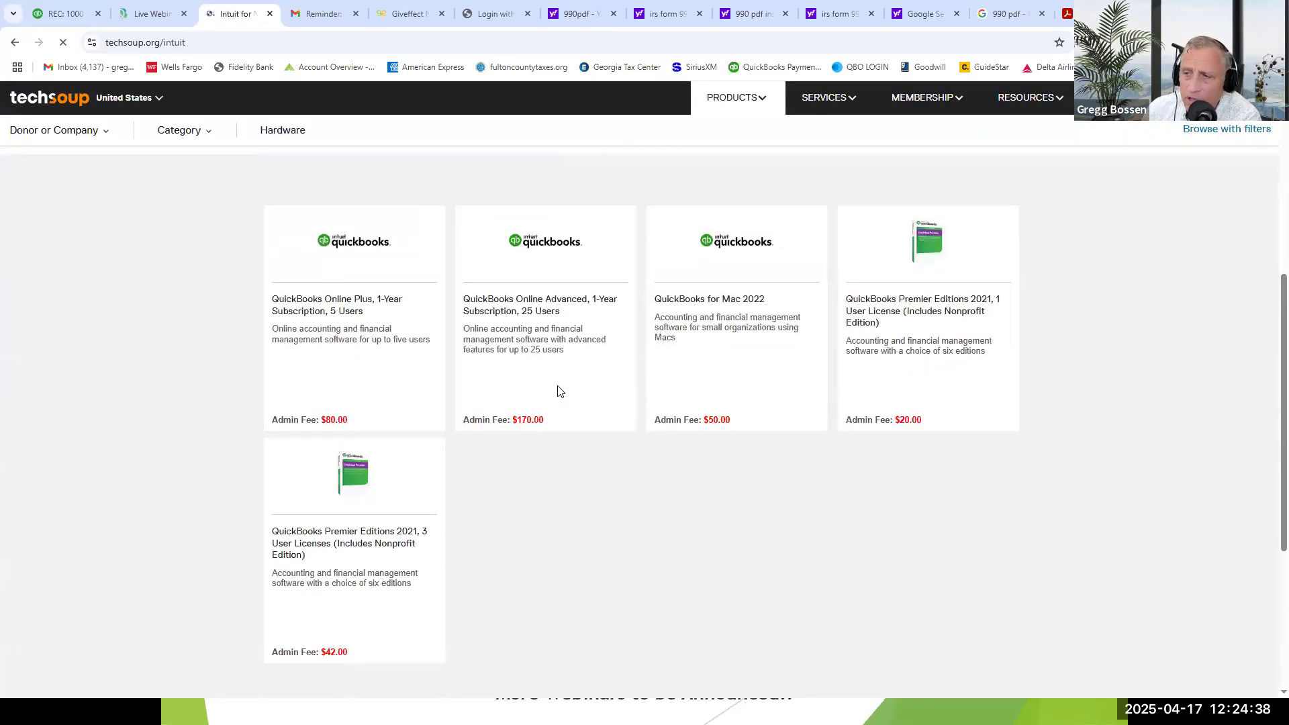
left_click(517, 331)
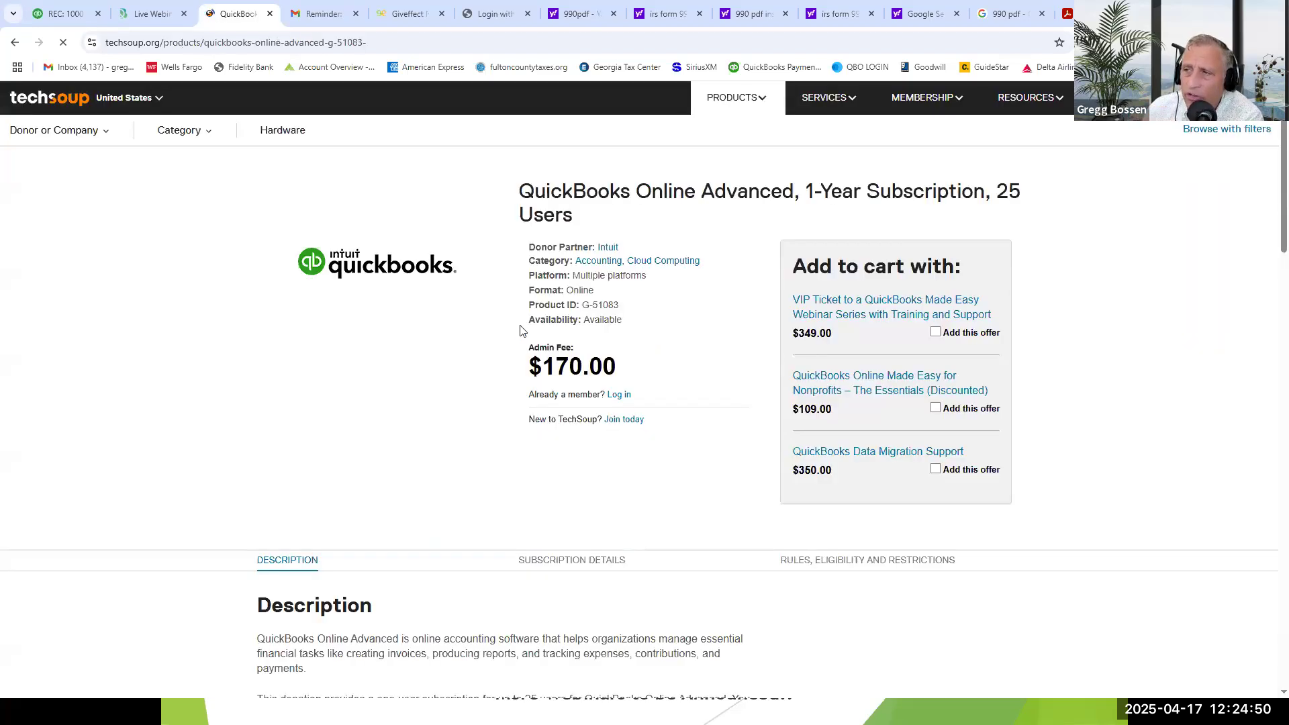
left_click(935, 468)
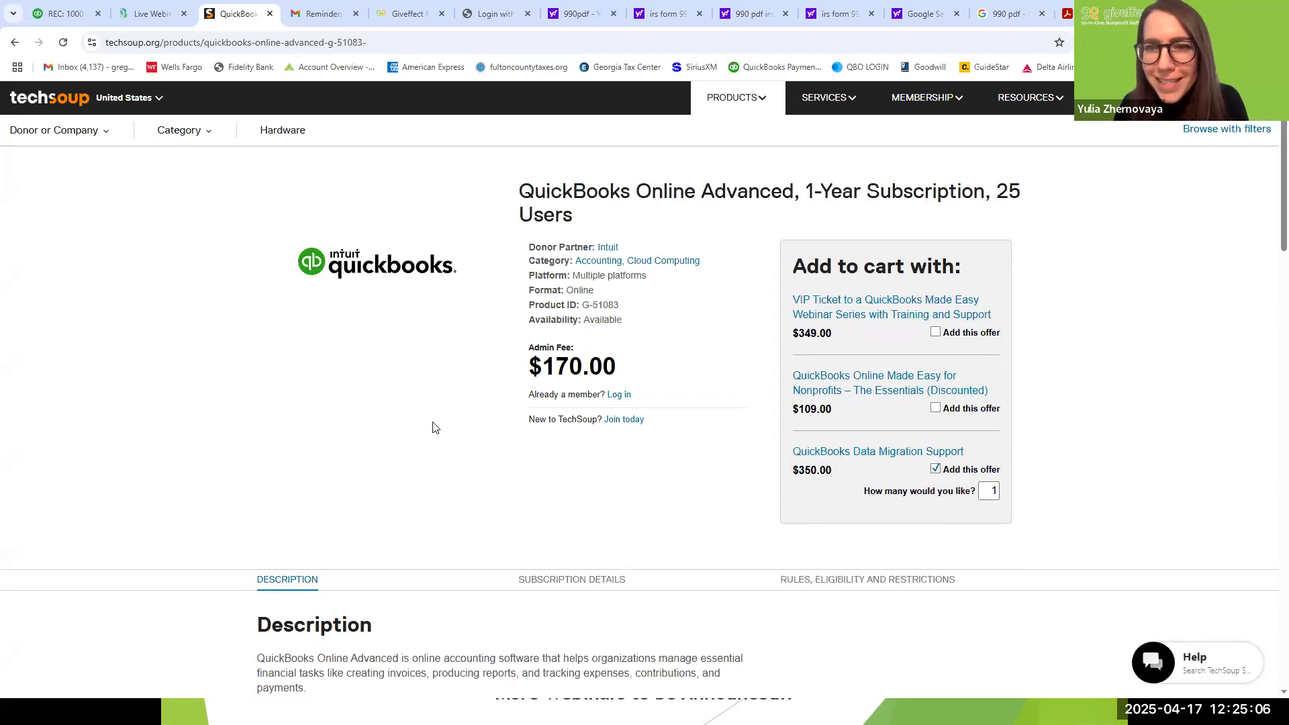
Return to the 1000 Checking reconciliation in QuickBooks Online, glancing at the QuickBooks Desktop Home page for comparison
left_click(71, 15)
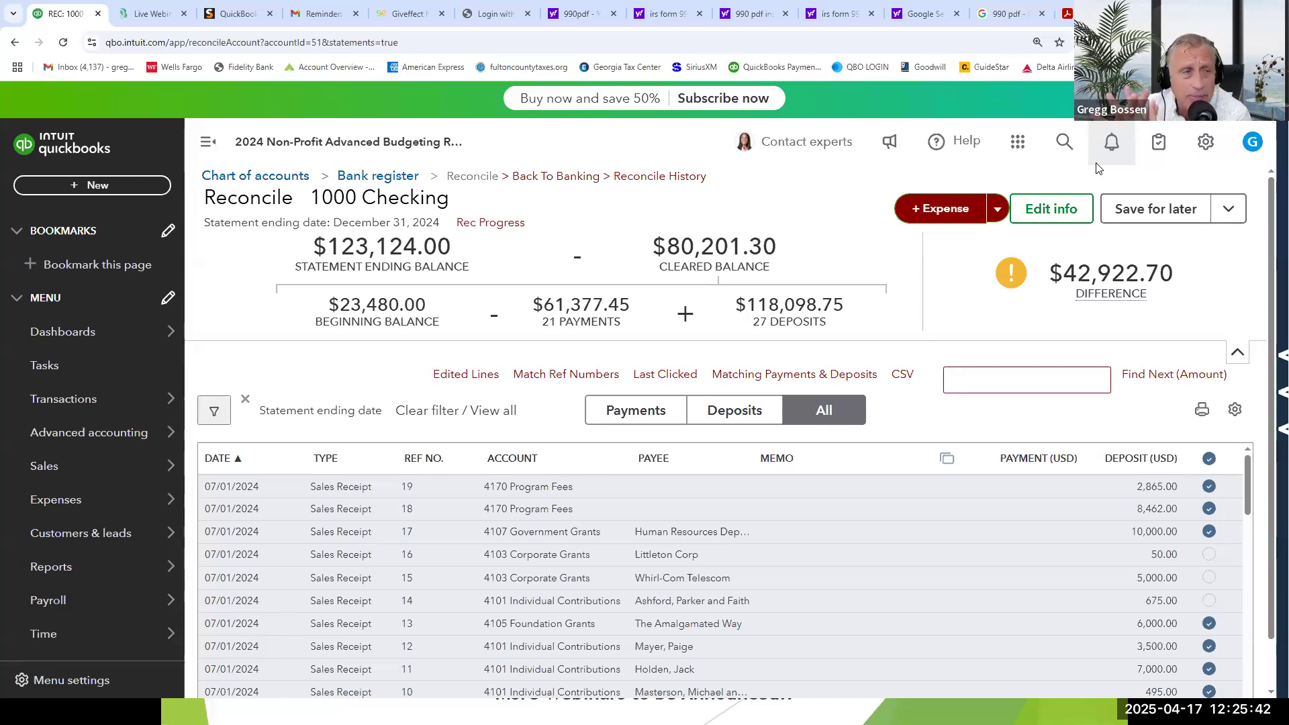
key("alt+Tab")
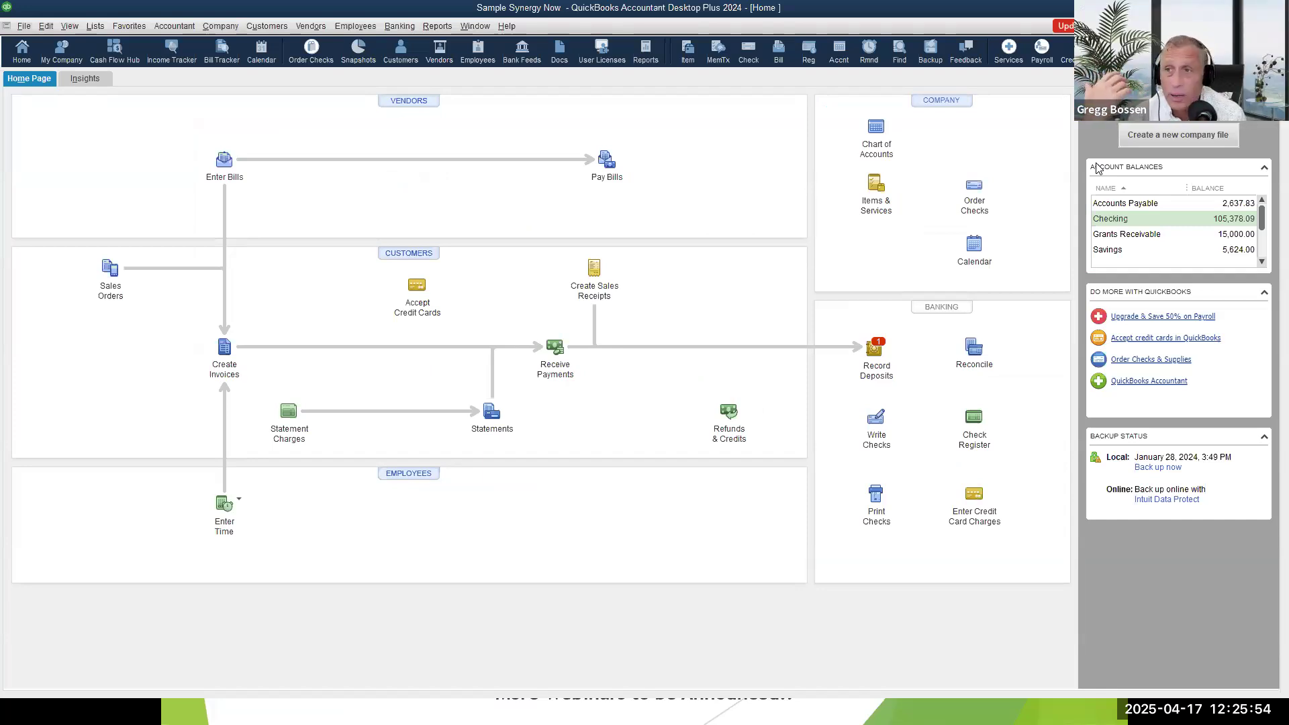
key("alt+Tab")
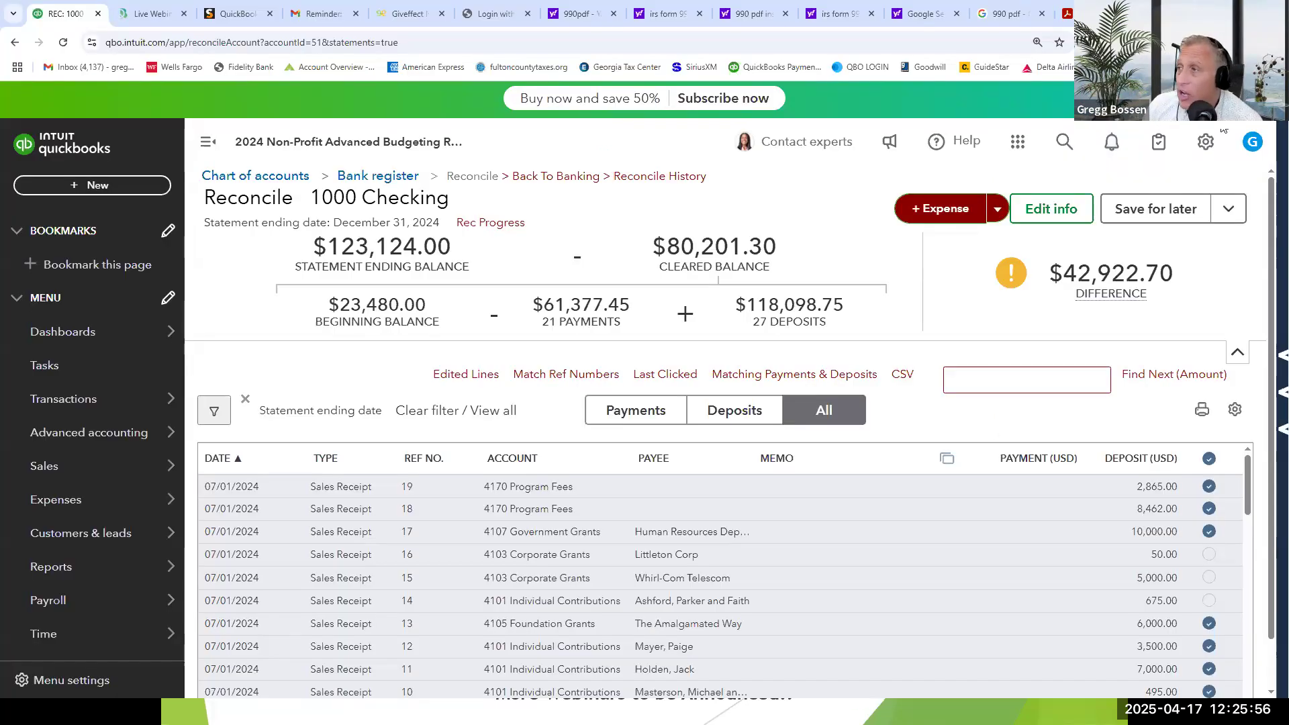
Open the company's budgets and list the actions available for the FY_2024_2025_Grants R Us 2019 budget
left_click(1200, 147)
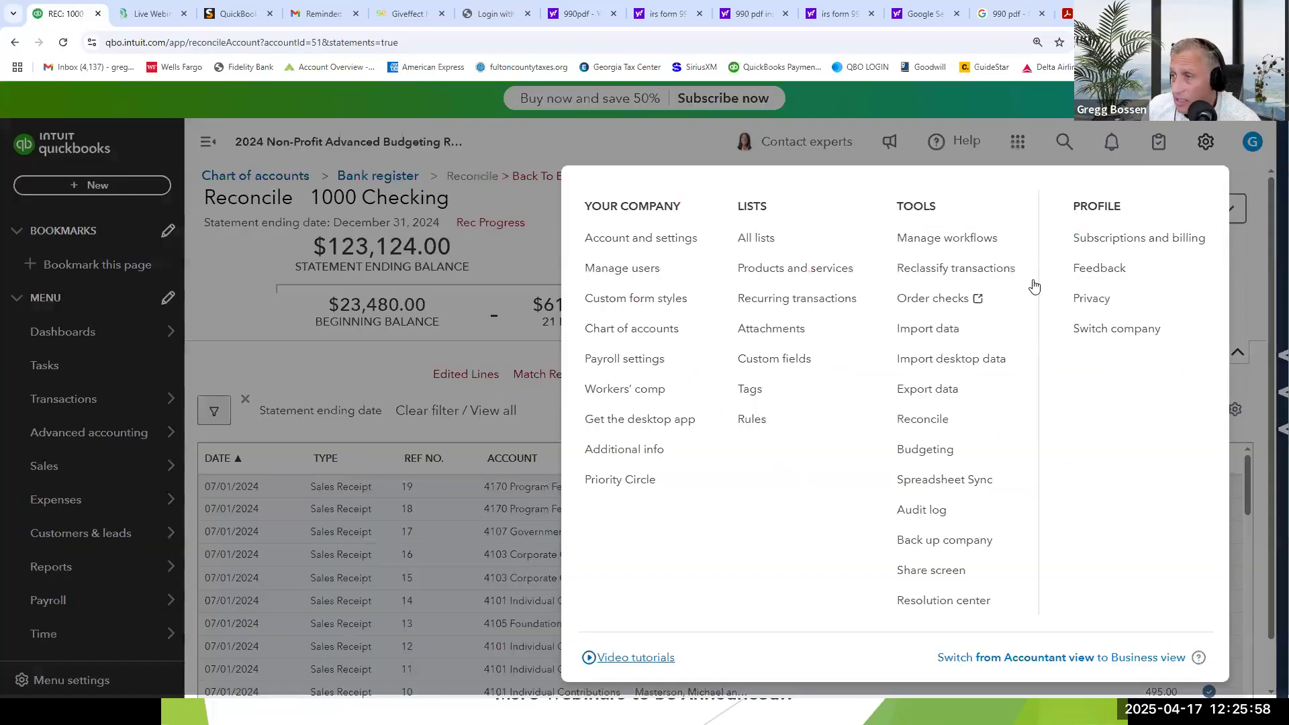
left_click(919, 451)
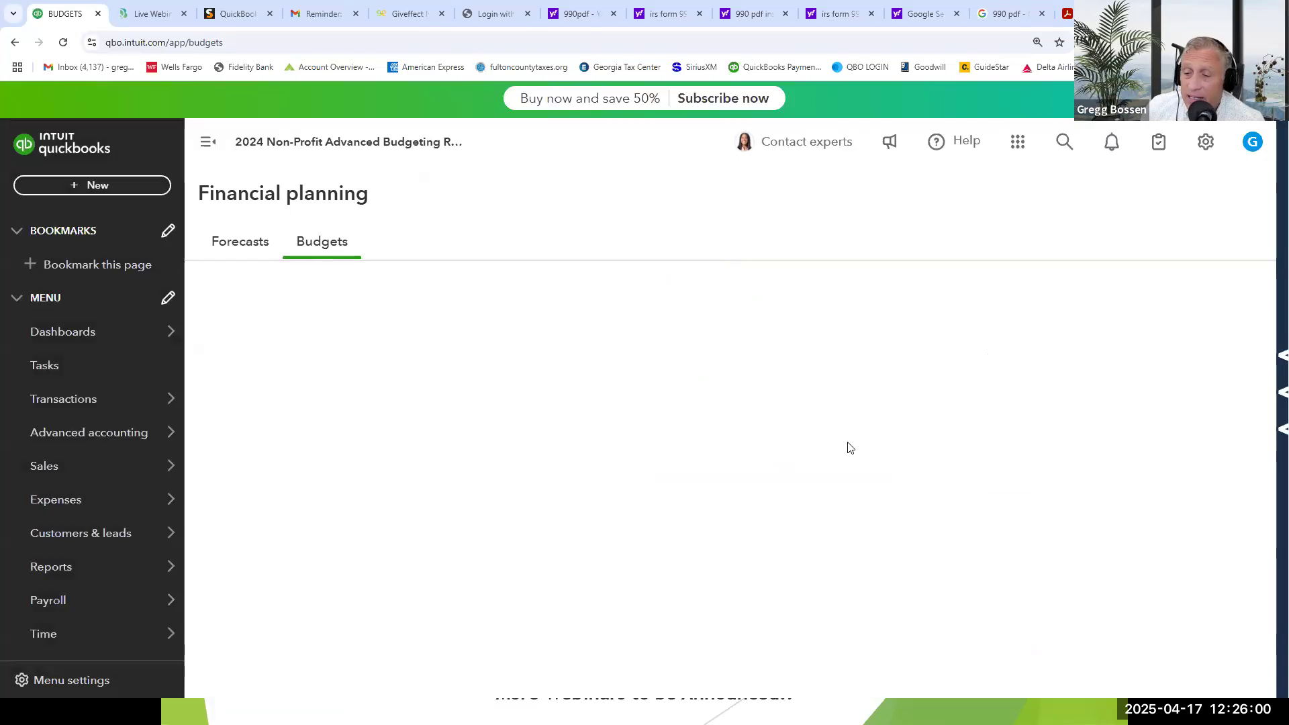
scroll(530, 561, "down", 1)
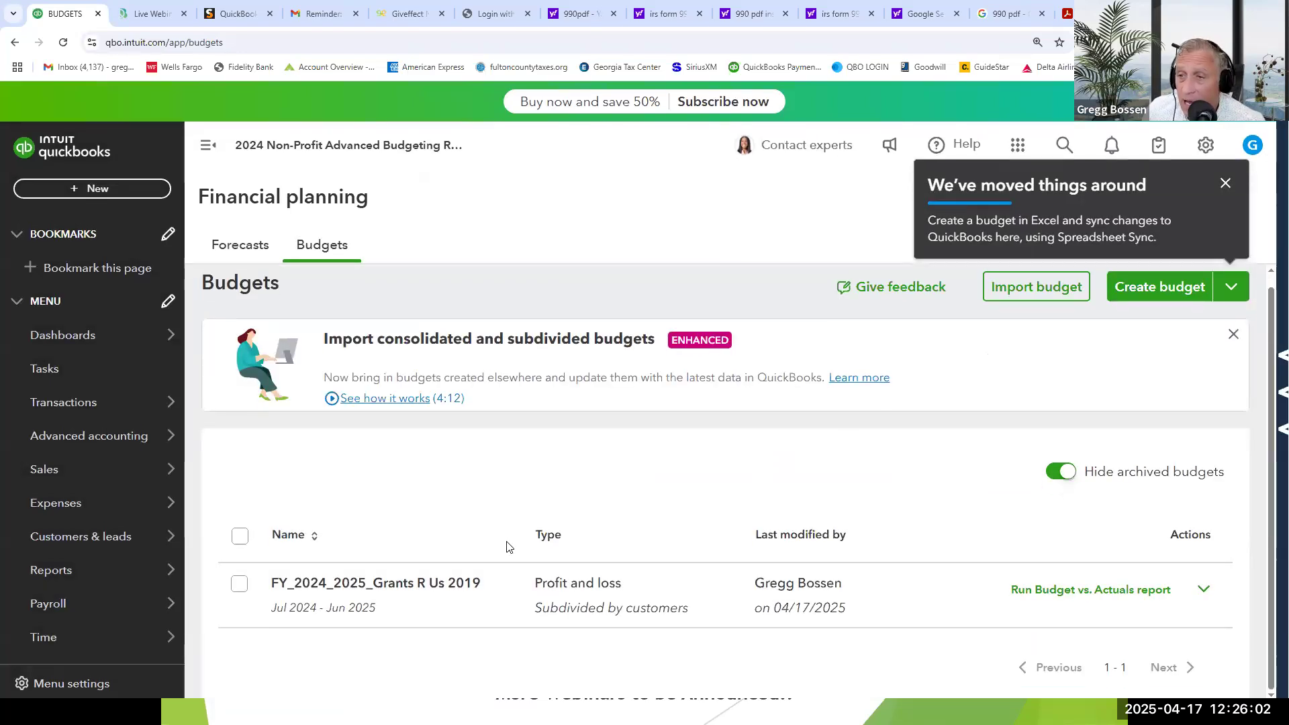
left_click(1204, 590)
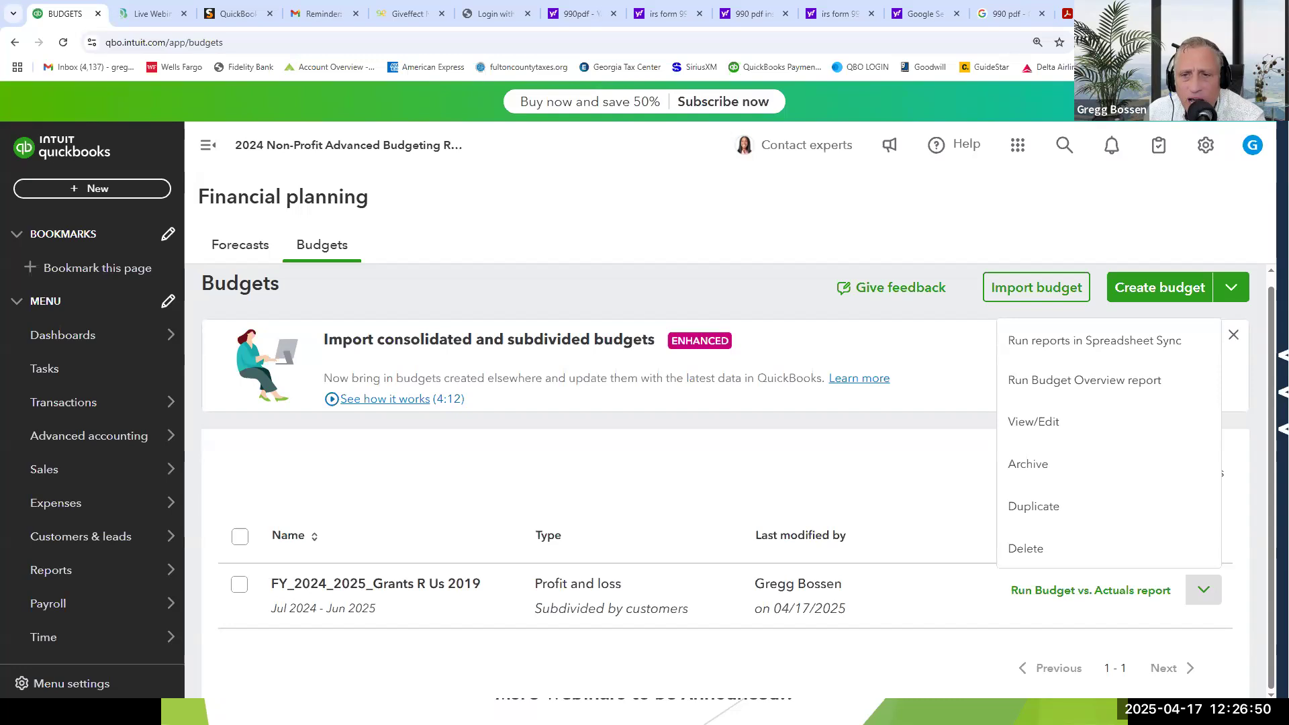
mouse_move(43, 507)
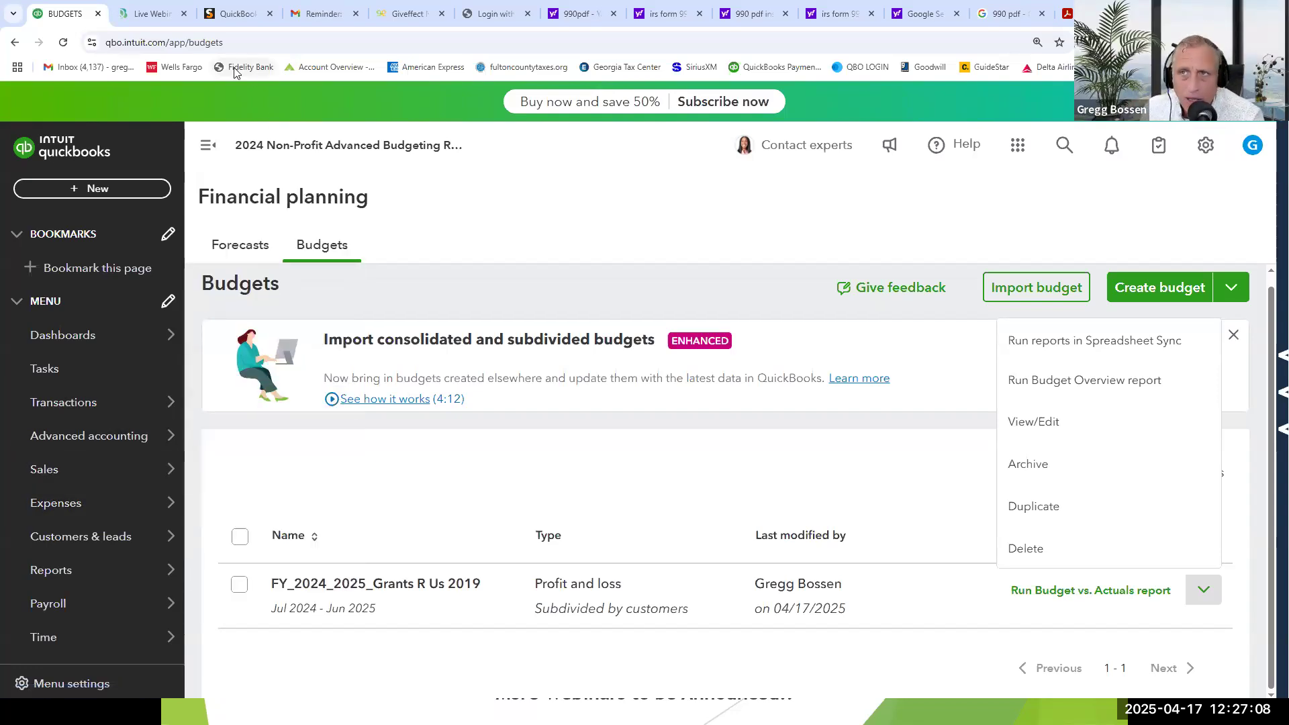
Switch to the QuickBooks Made Easy site and look through its On-Demand Webinars offerings
left_click(151, 13)
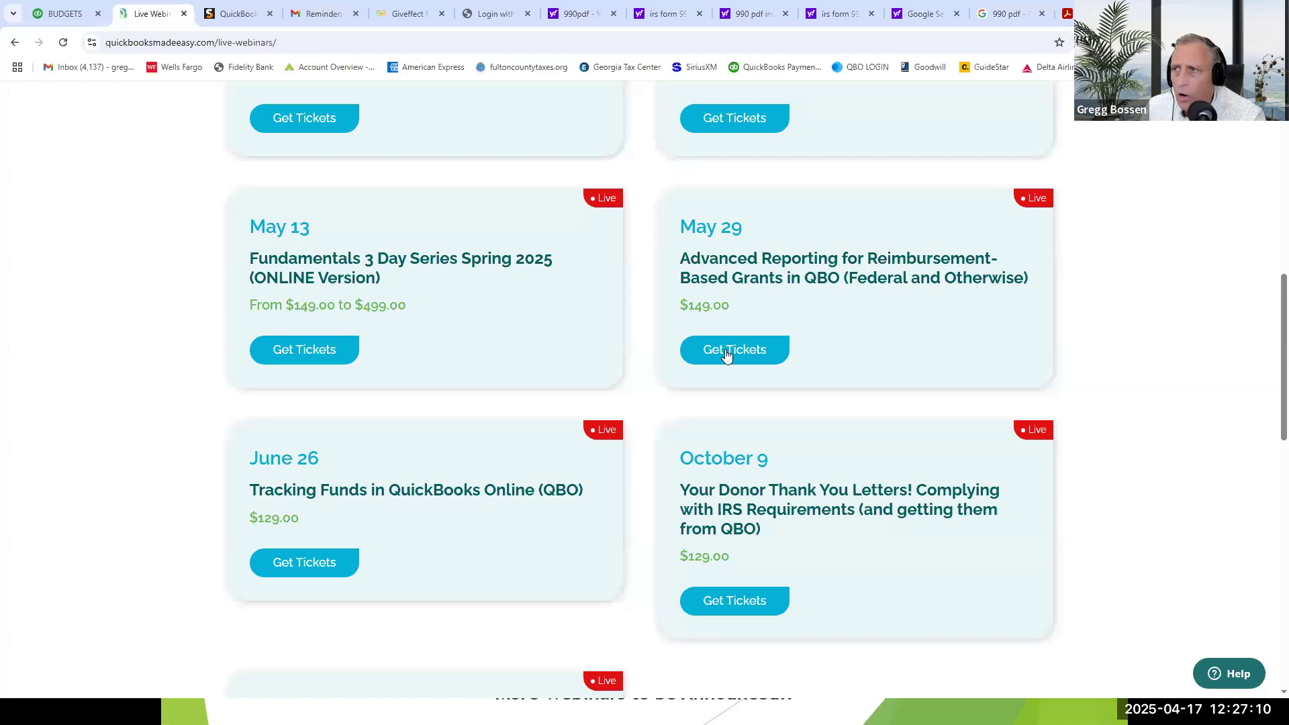
scroll(729, 363, "up", 15)
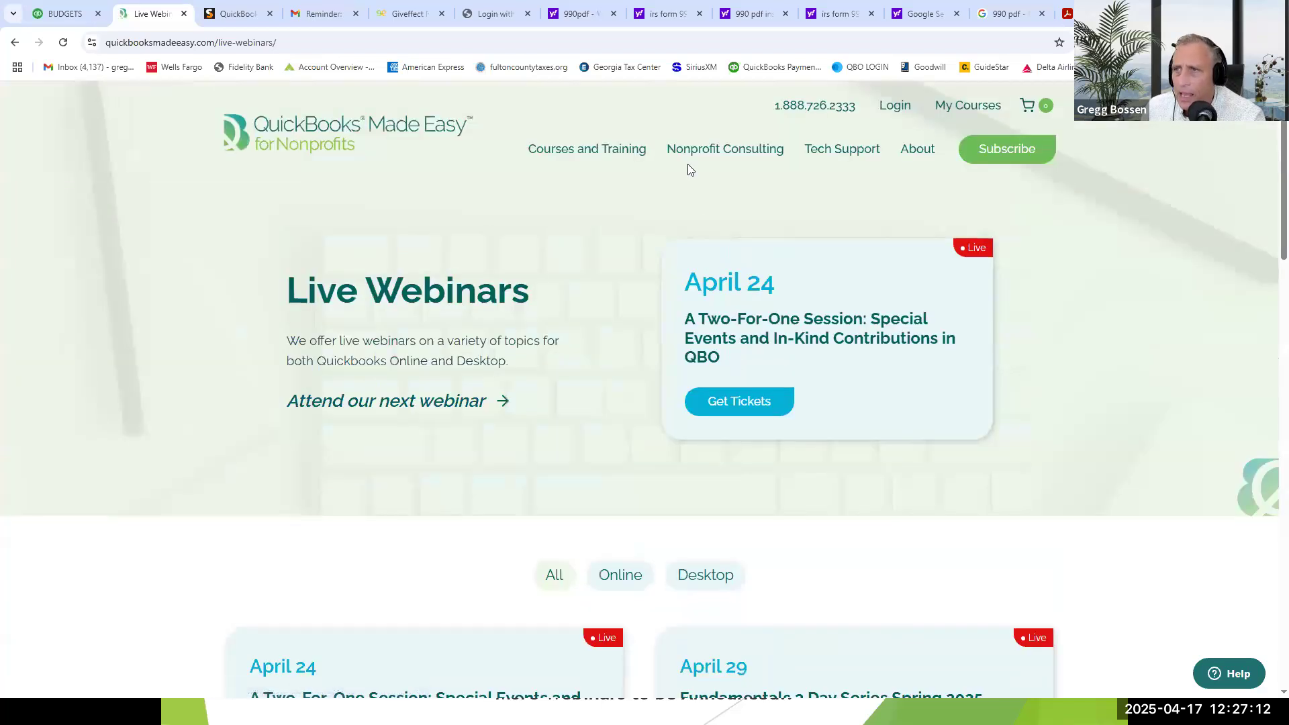
mouse_move(603, 164)
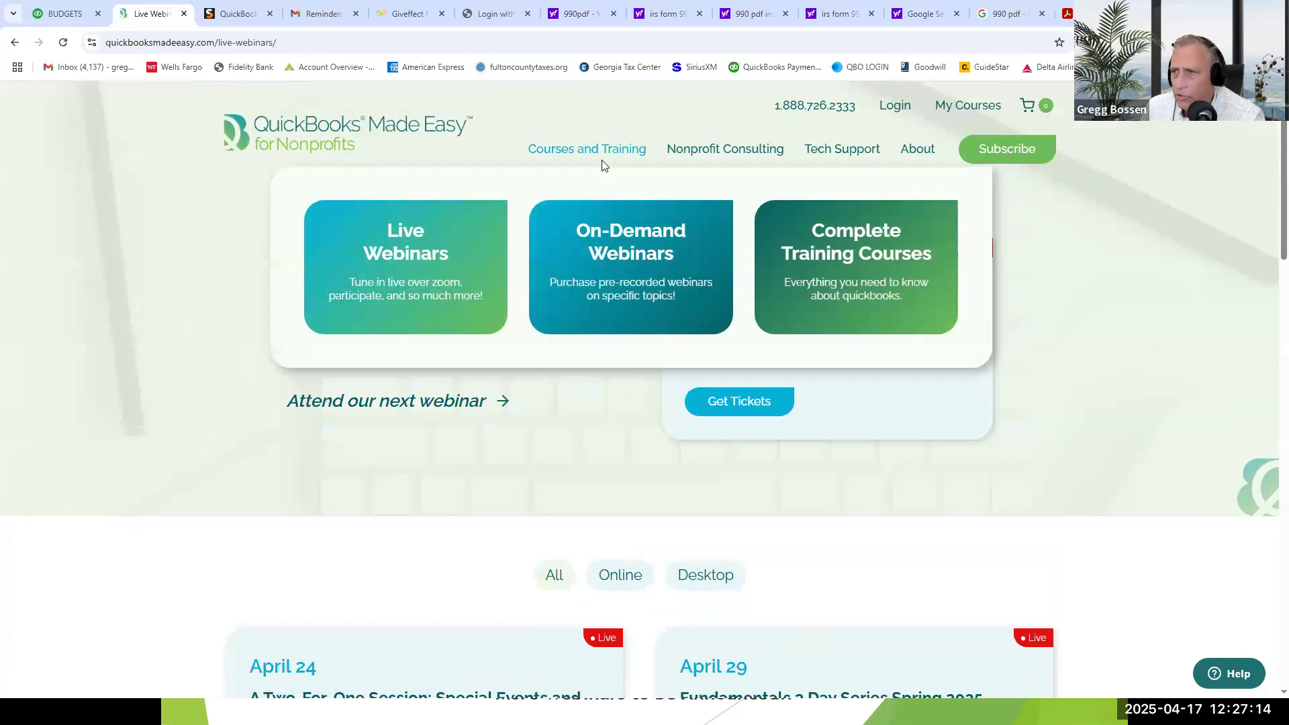
left_click(632, 260)
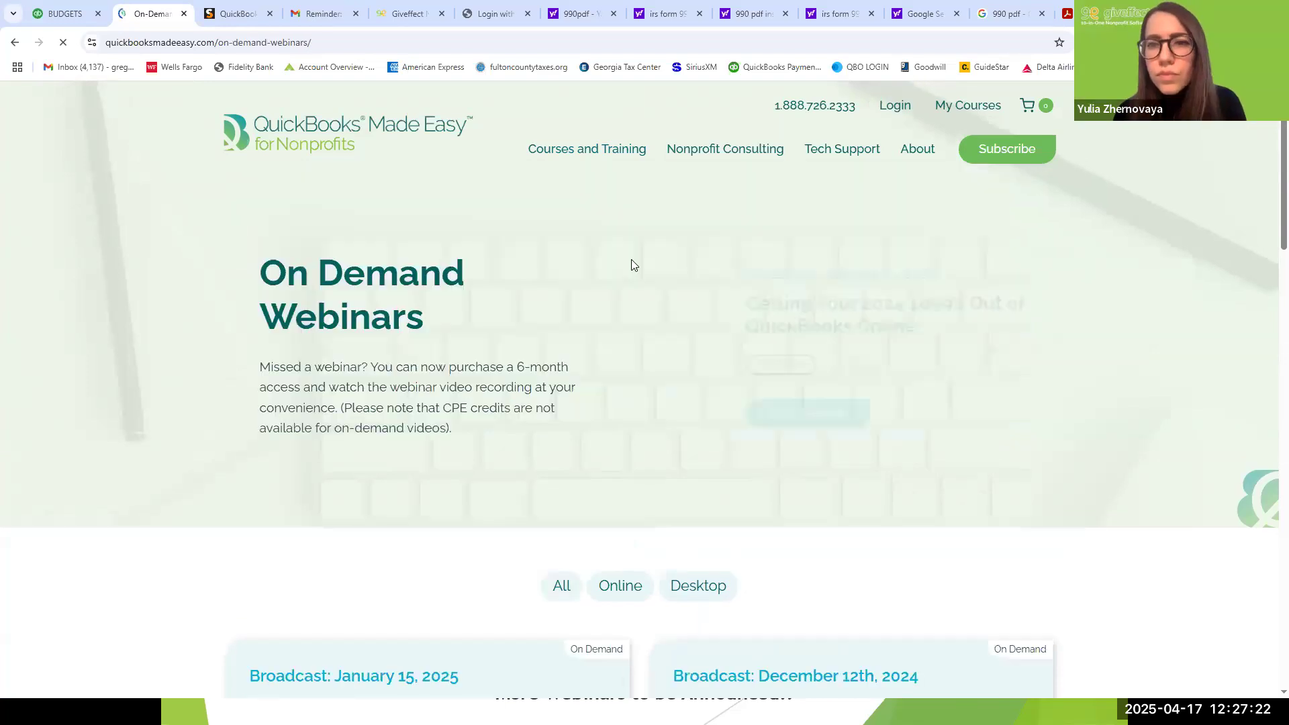
scroll(631, 265, "down", 5)
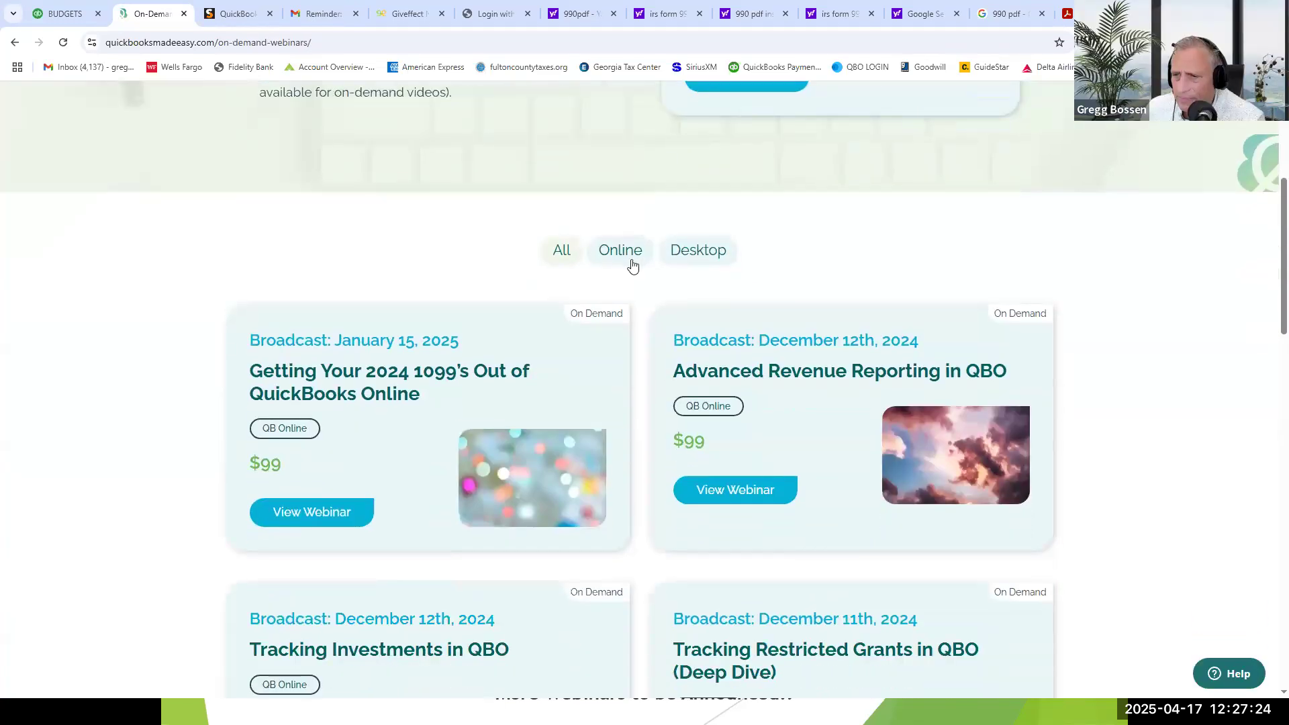
scroll(631, 265, "down", 2)
scroll(631, 265, "up", 7)
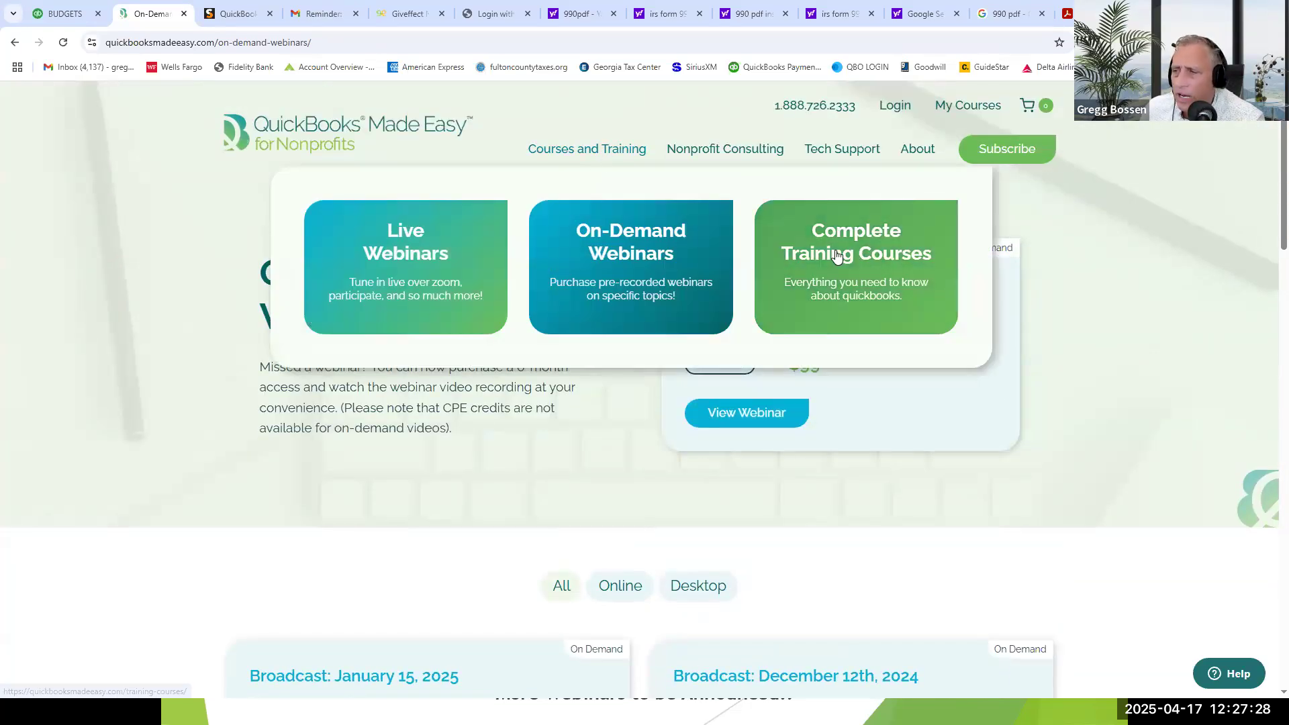
Open the Complete Training Courses page and review the nonprofit course offerings, glancing briefly at the QuickBooks Online budgets
left_click(837, 256)
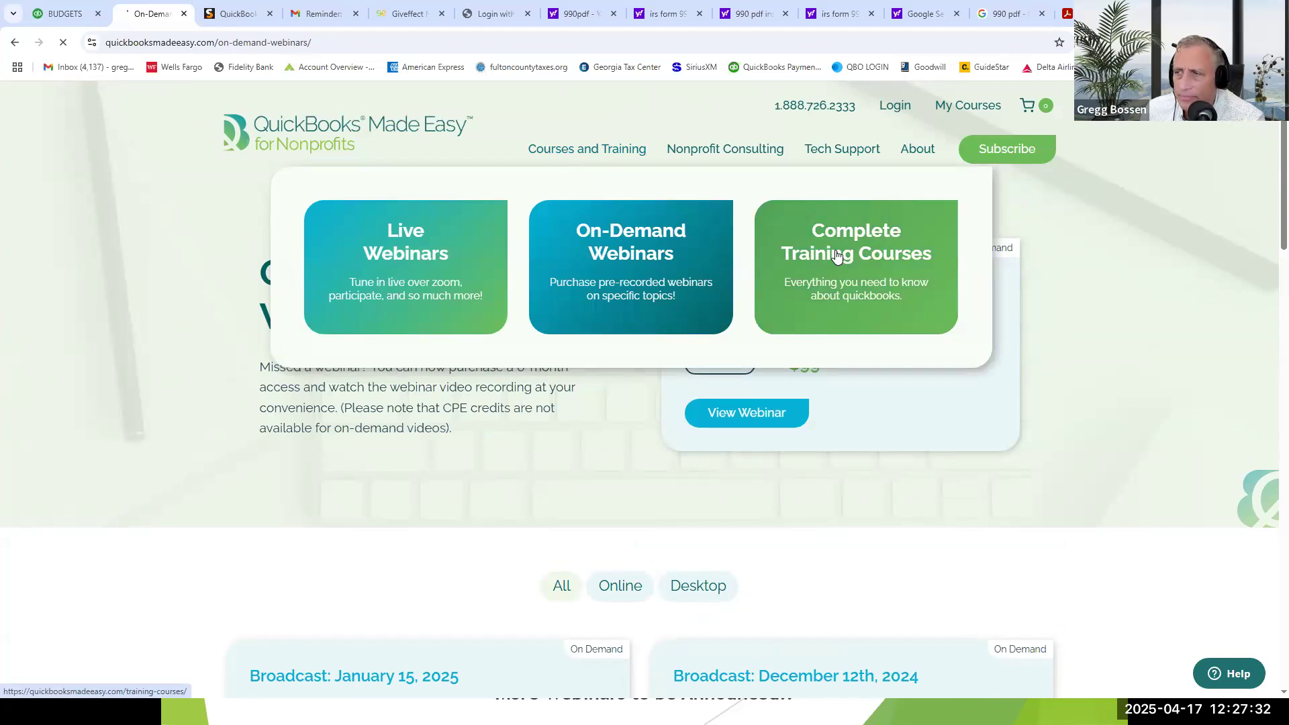
scroll(827, 261, "down", 5)
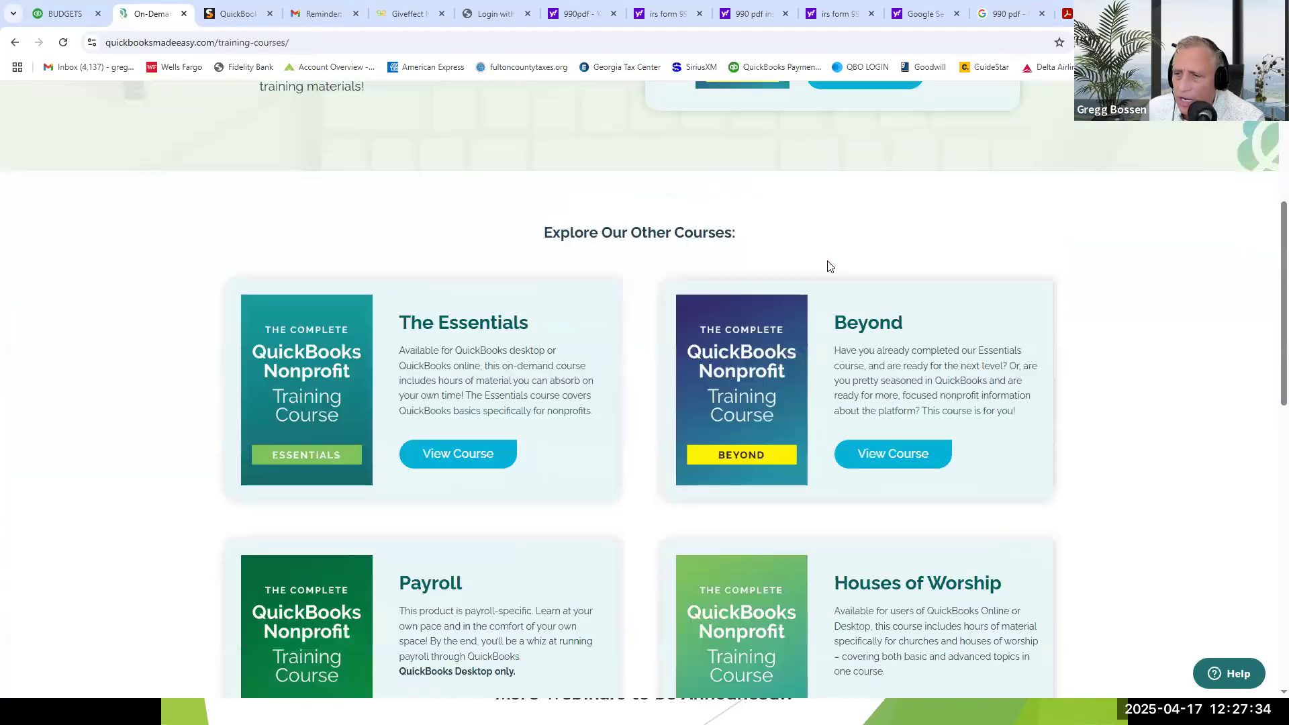
scroll(829, 266, "down", 5)
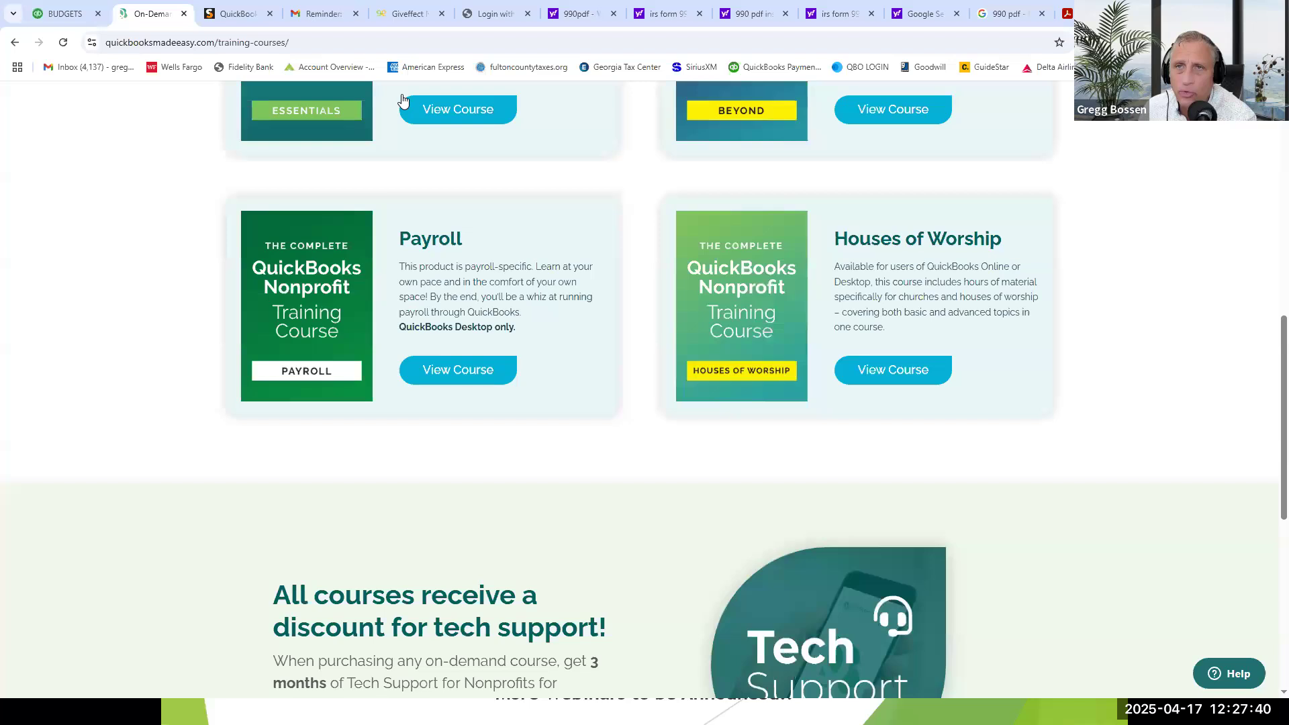
left_click(77, 14)
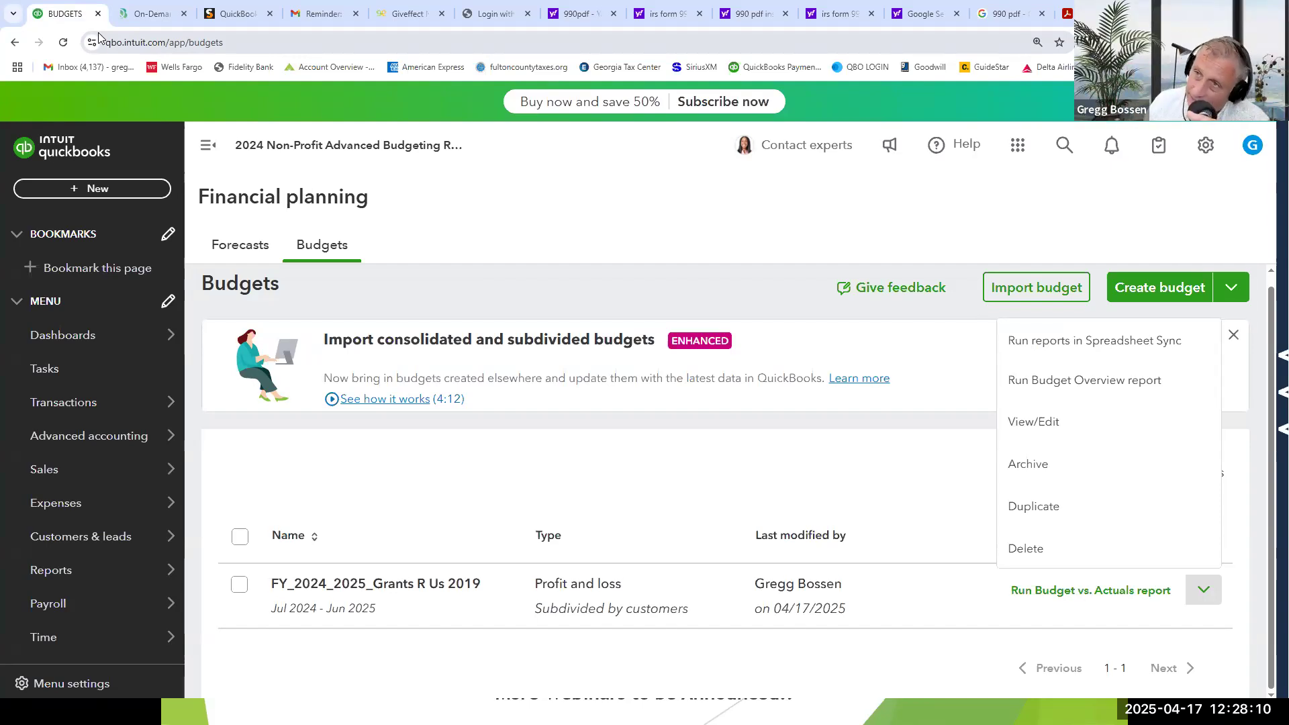
left_click(154, 13)
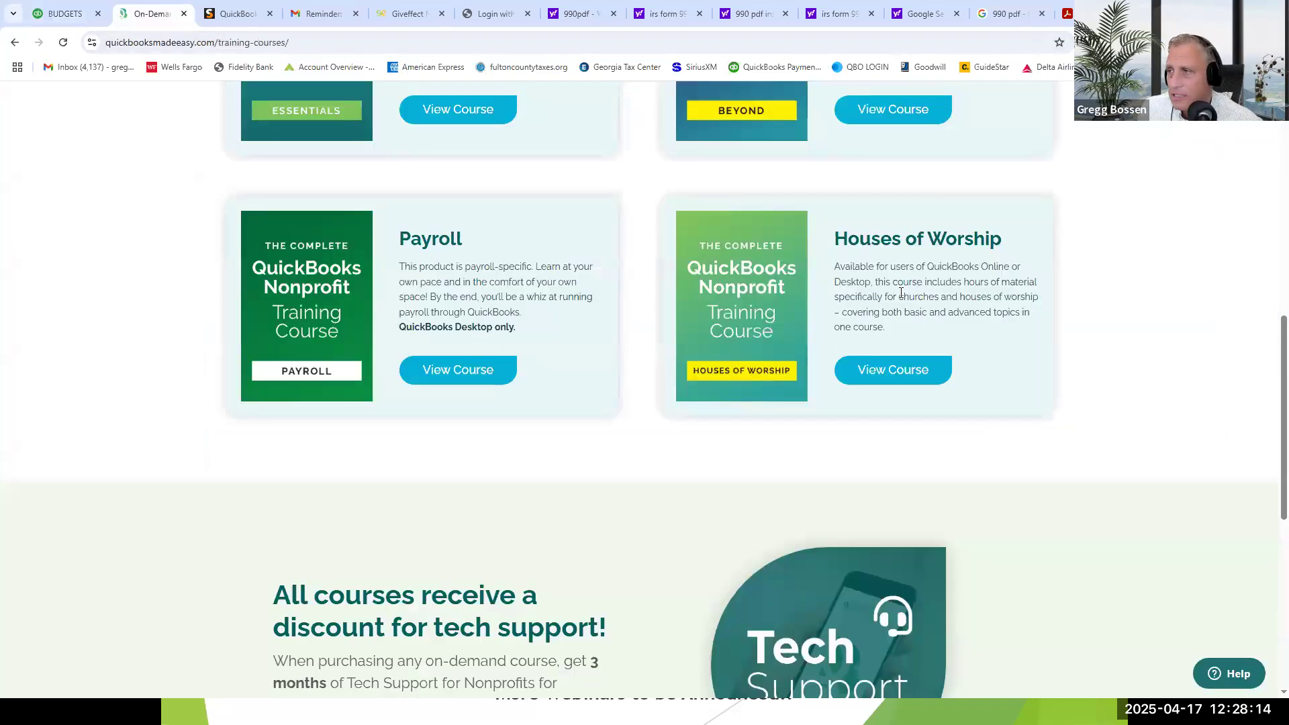
scroll(886, 271, "up", 10)
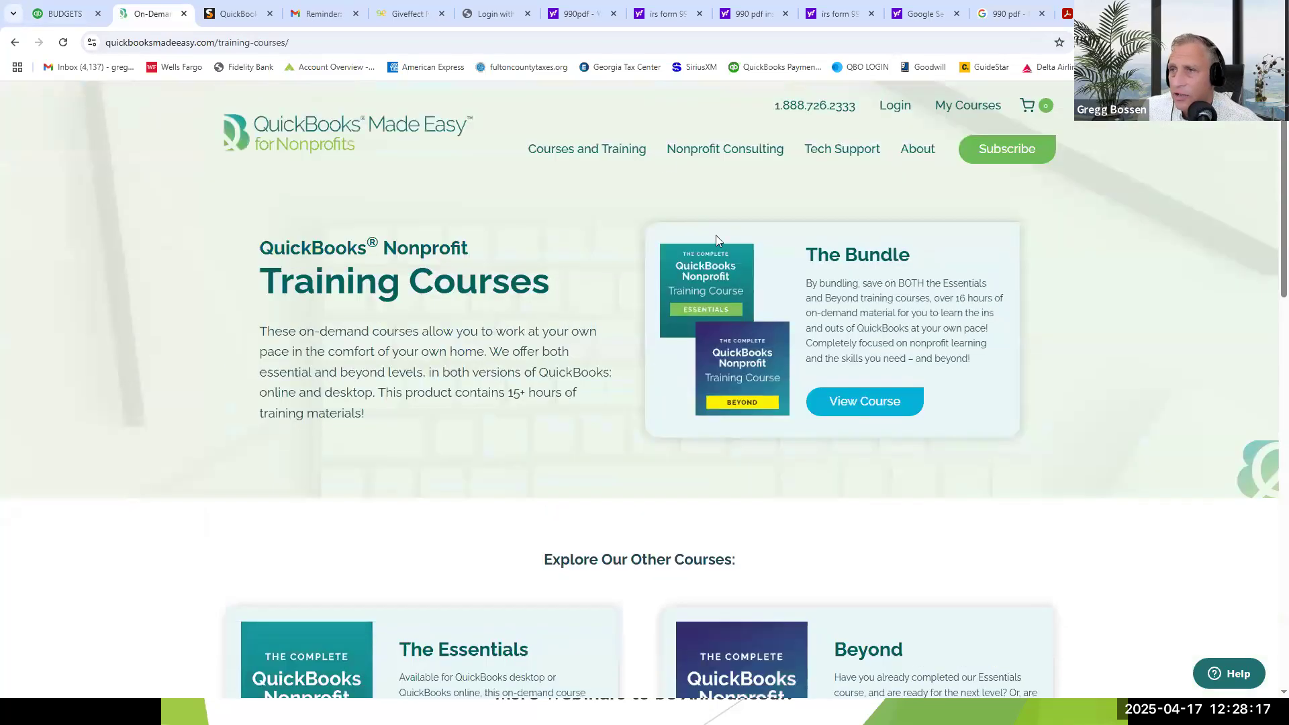
mouse_move(625, 160)
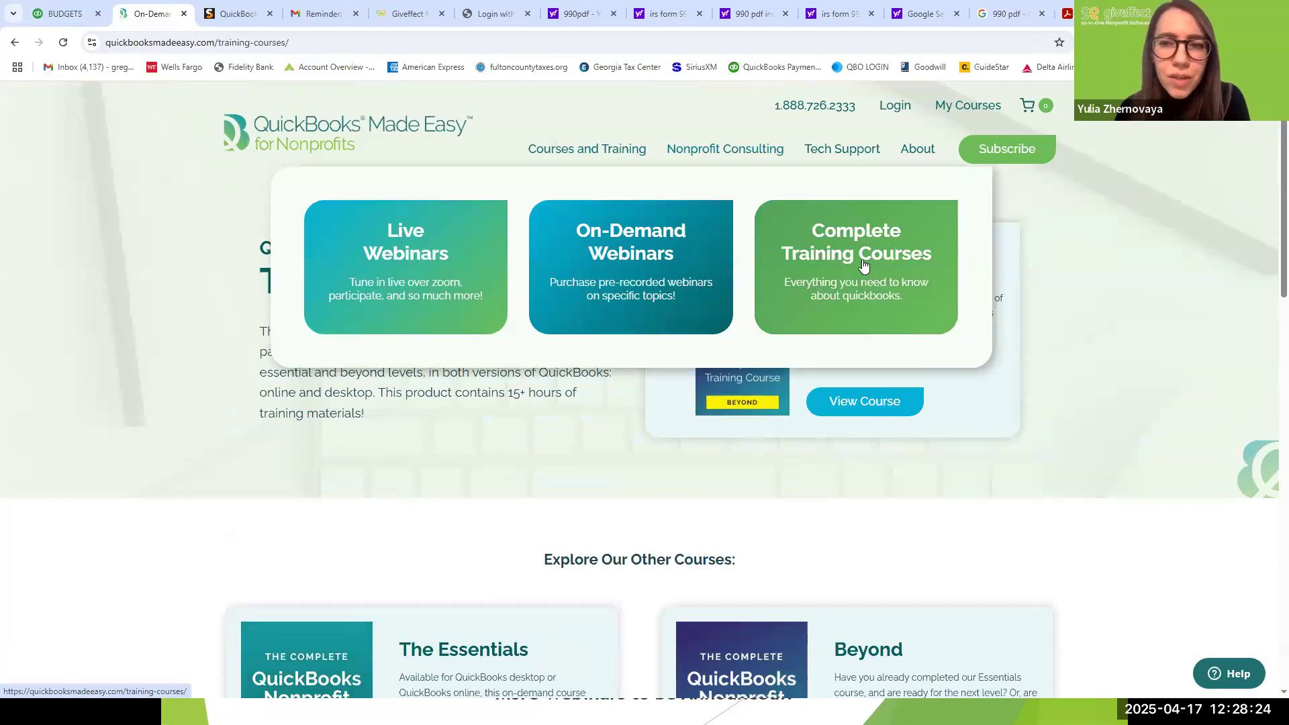
Return to QuickBooks Online, search the customer list for "bill", and open the Bill Sims Foundation 2024/25 project
left_click(67, 15)
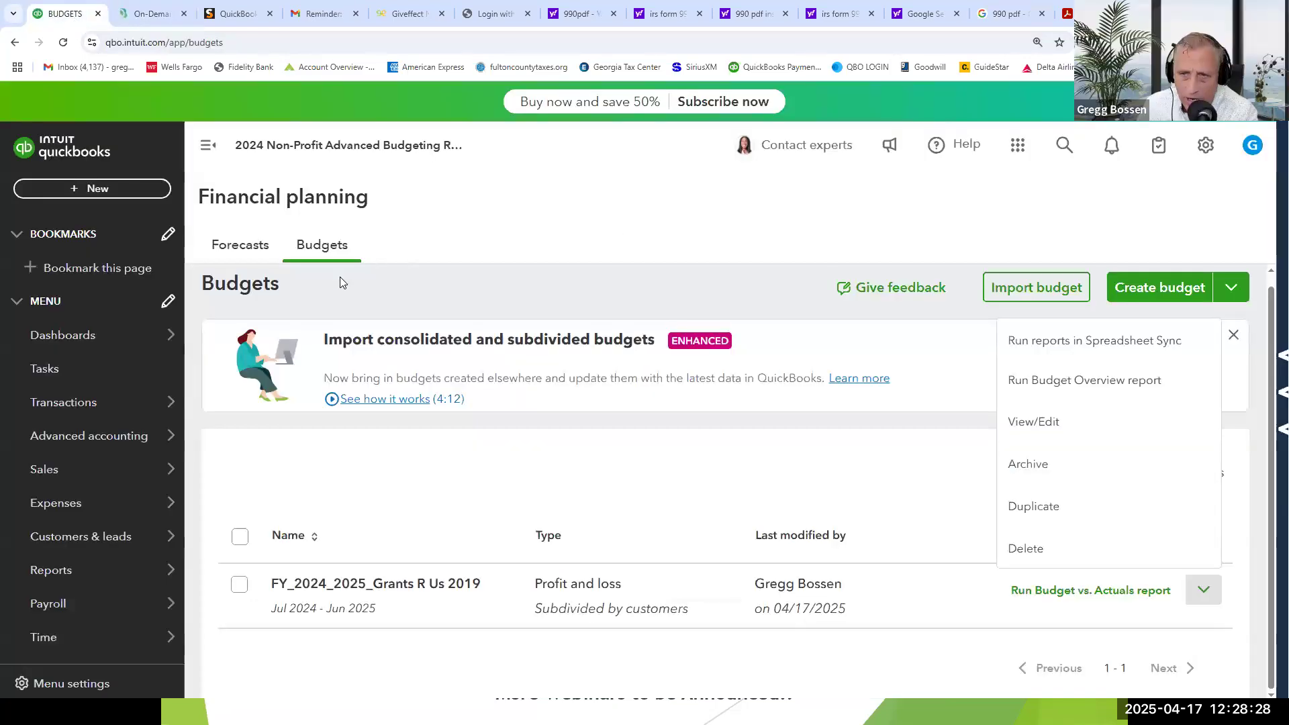
mouse_move(79, 545)
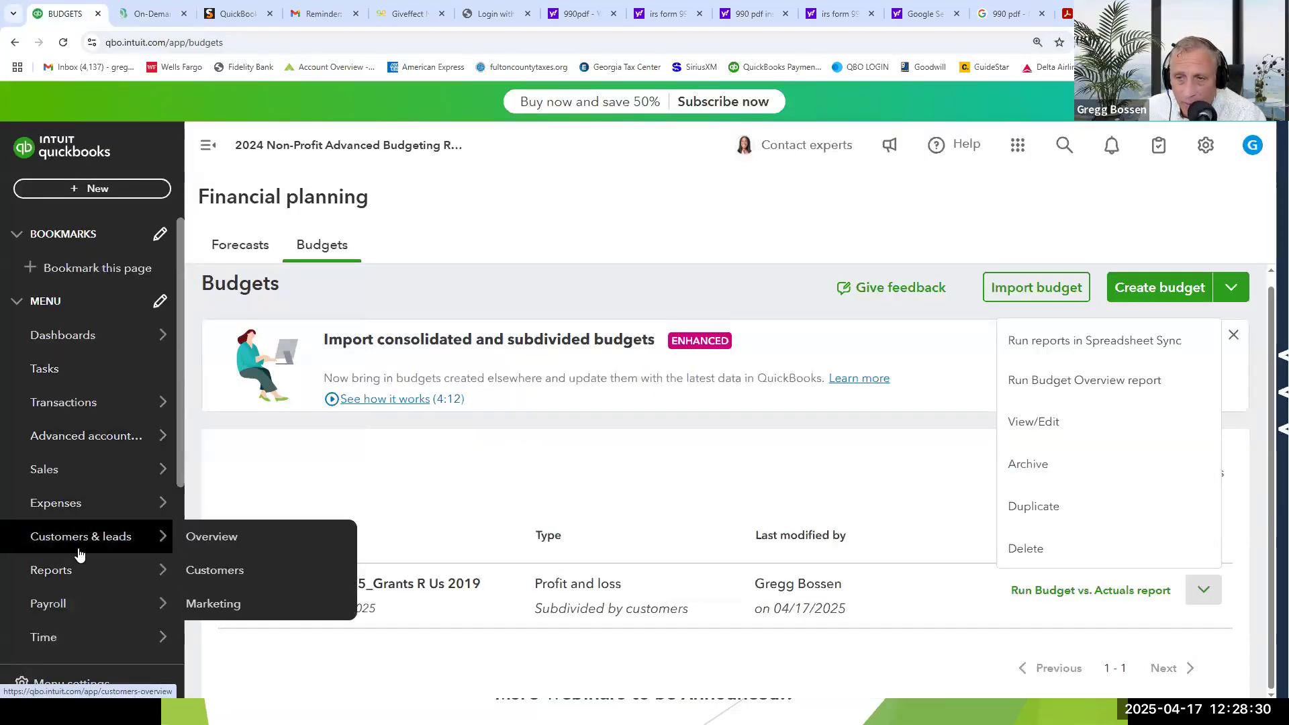
left_click(199, 570)
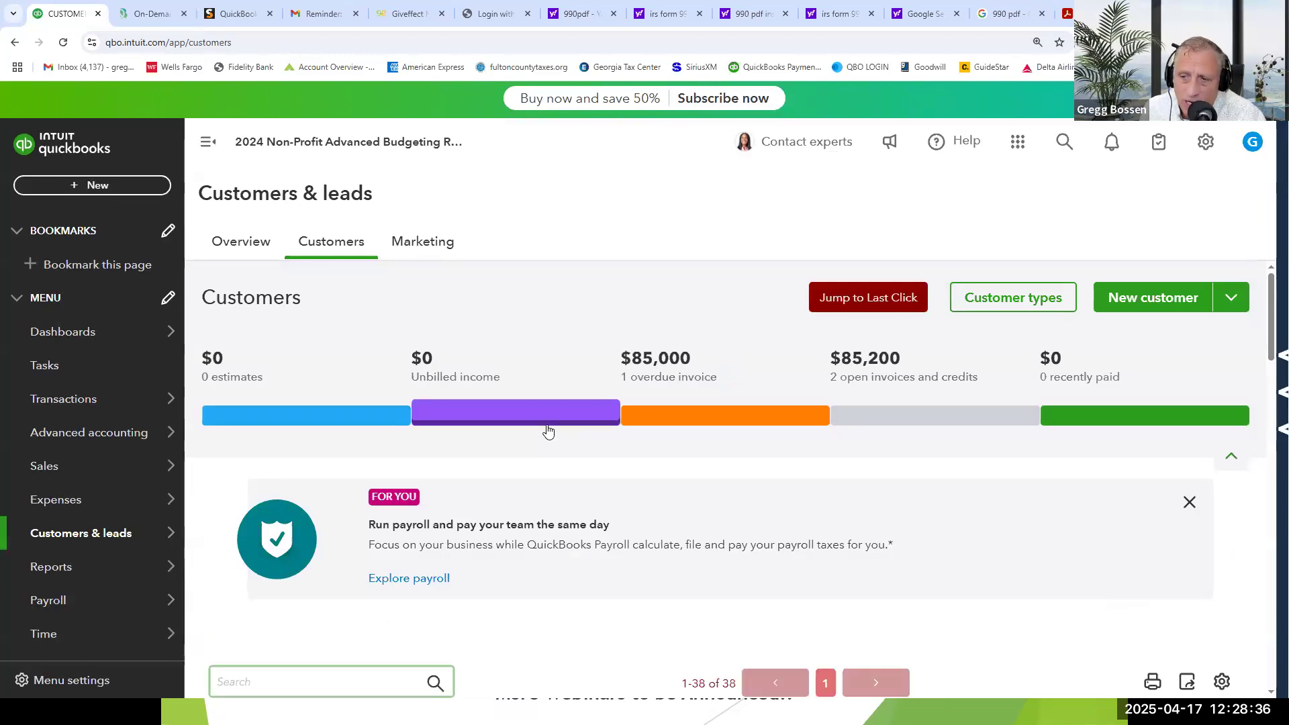
scroll(545, 435, "down", 3)
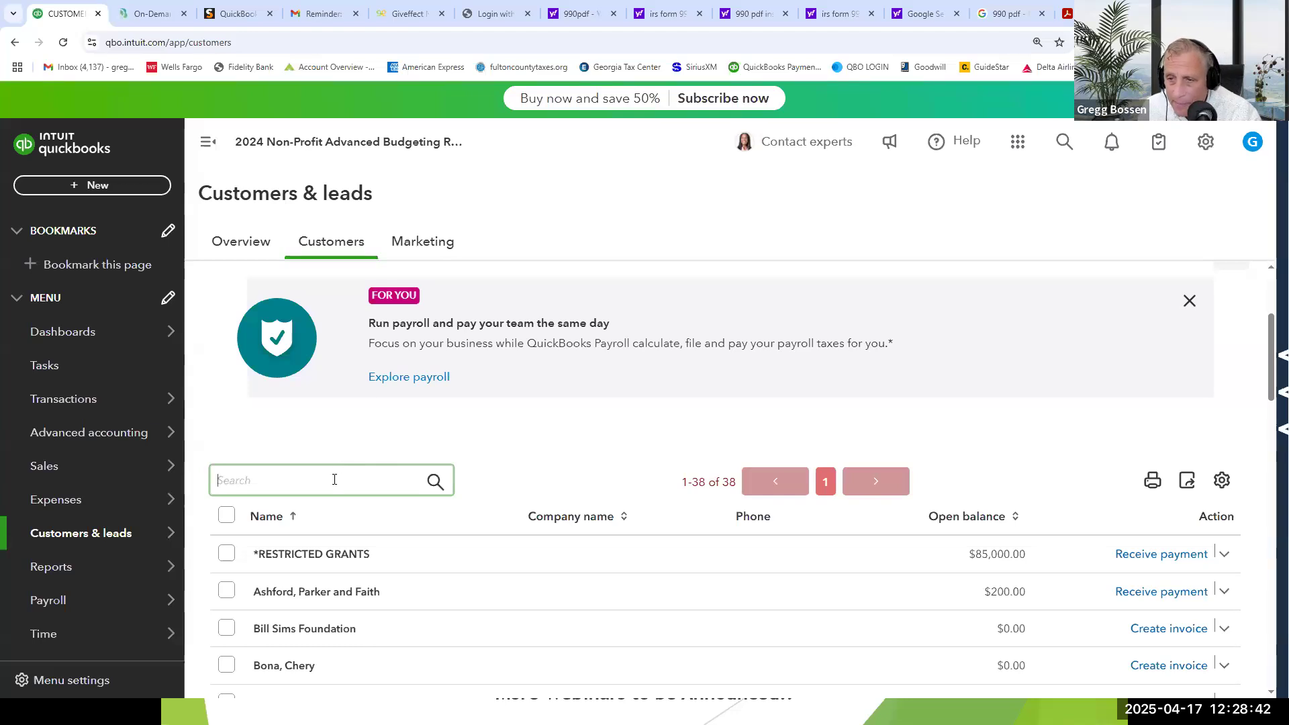
type("bill")
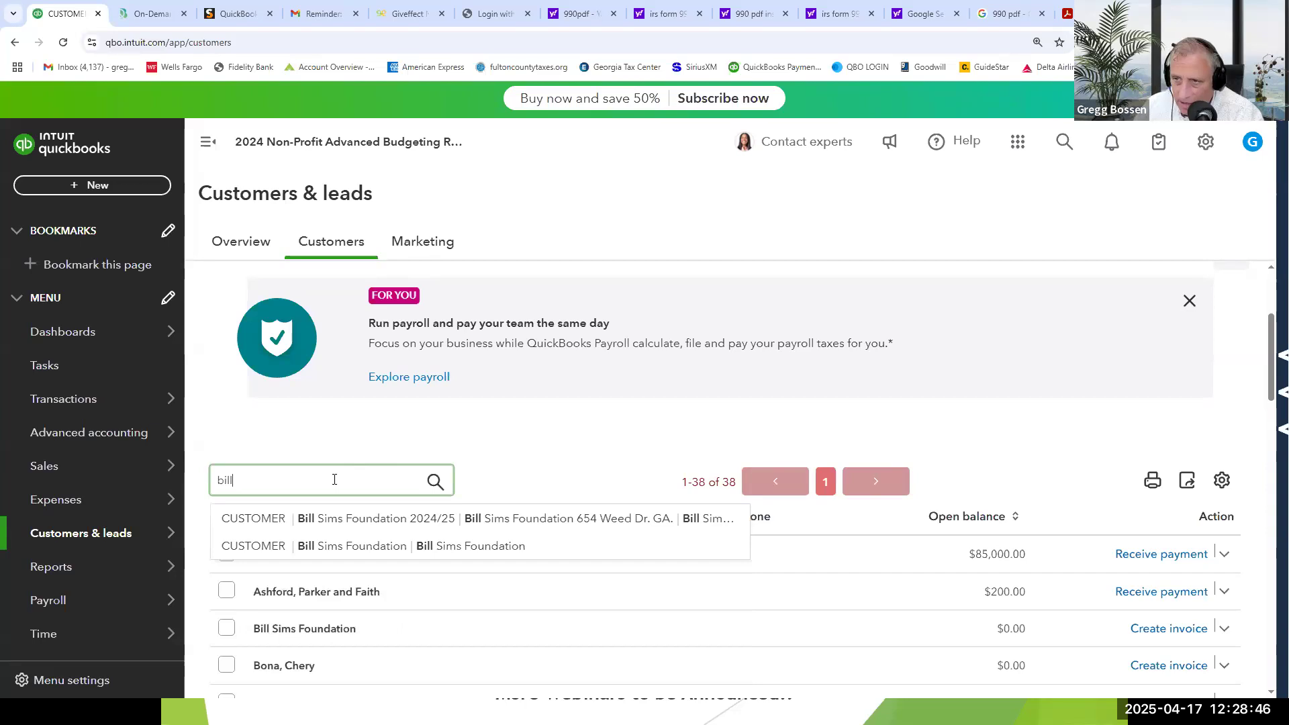
left_click(347, 522)
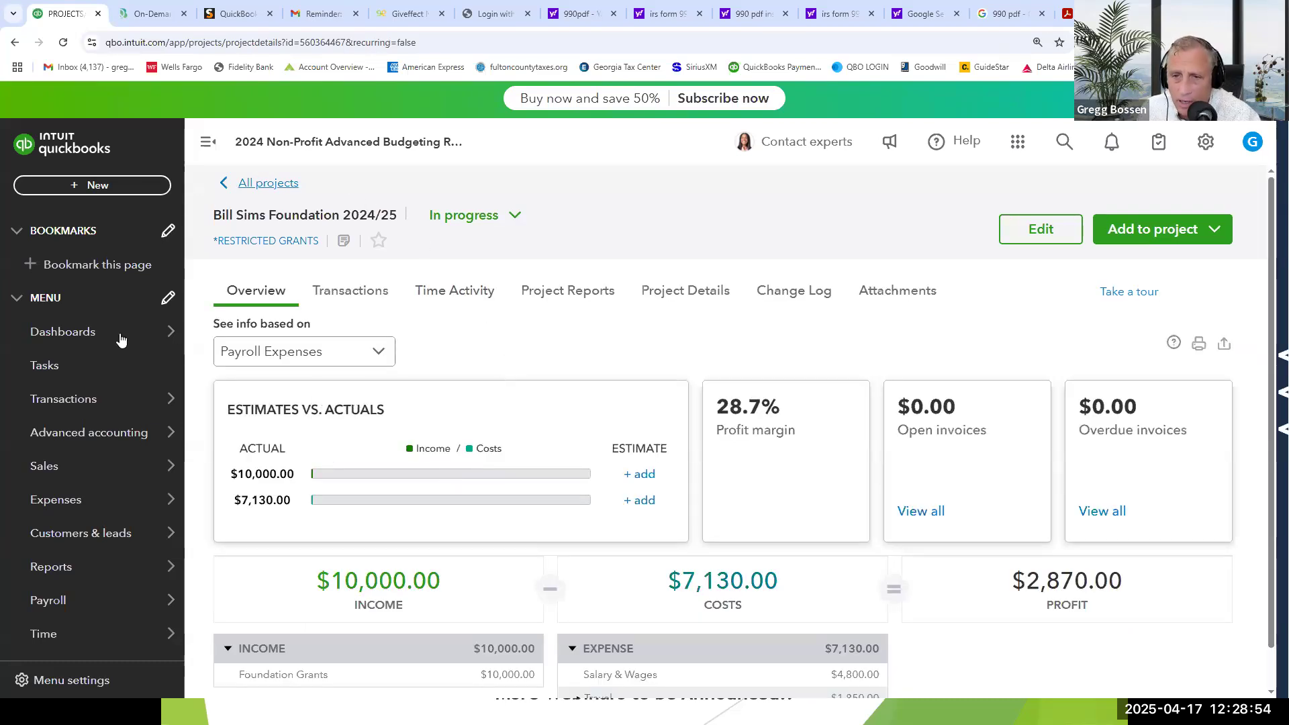
Open the customer listed directly below *RESTRICTED GRANTS and filter that customer's transactions by All plus deposits
mouse_move(63, 562)
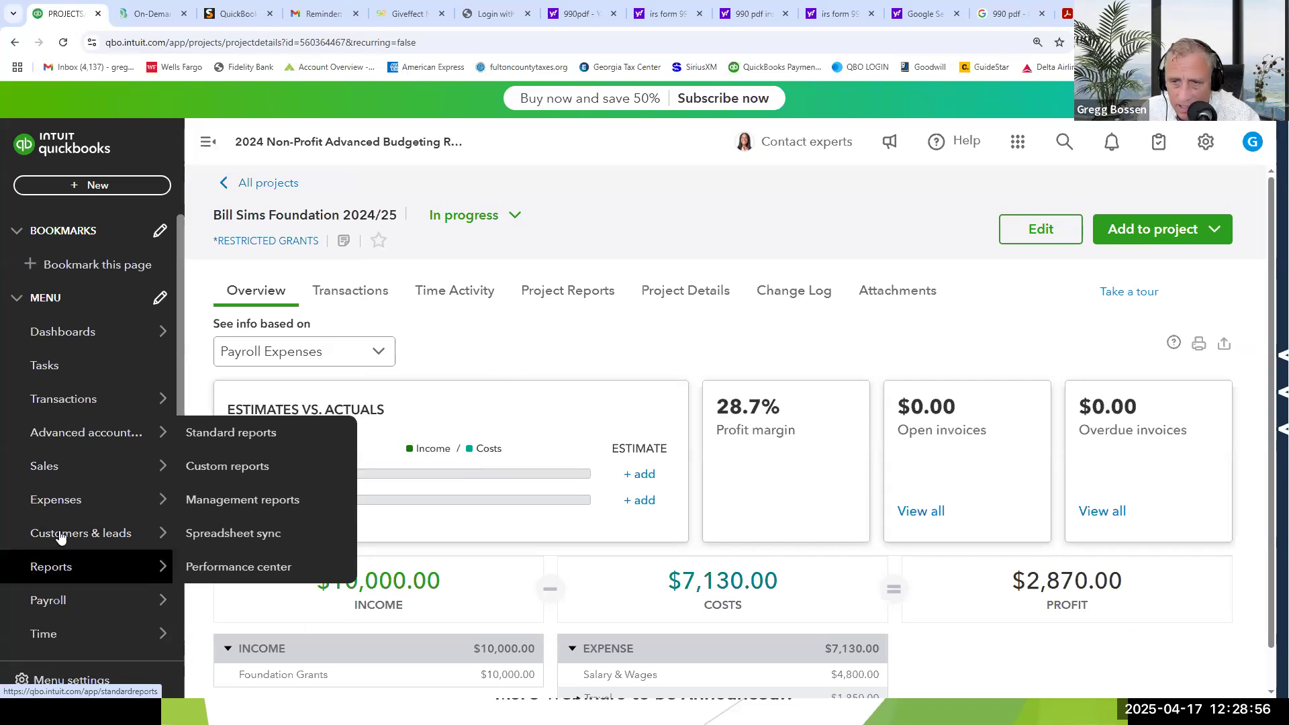
mouse_move(61, 537)
left_click(205, 567)
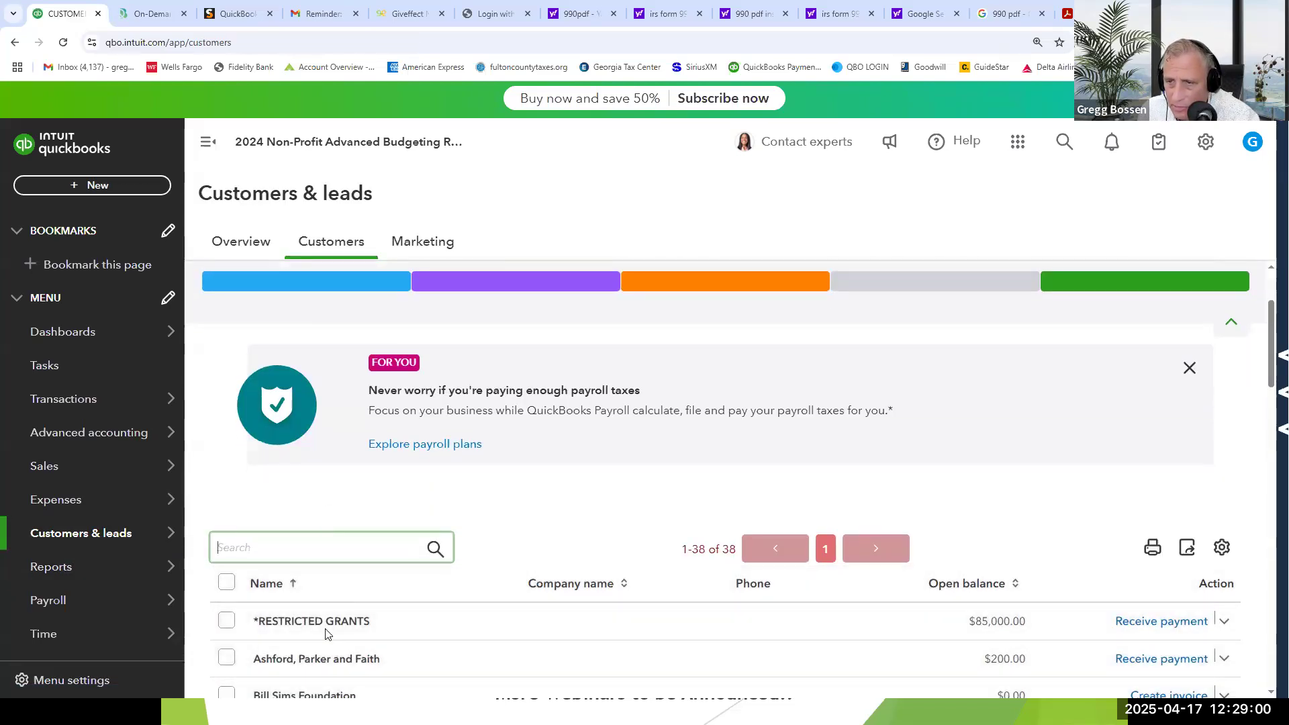
left_click(319, 664)
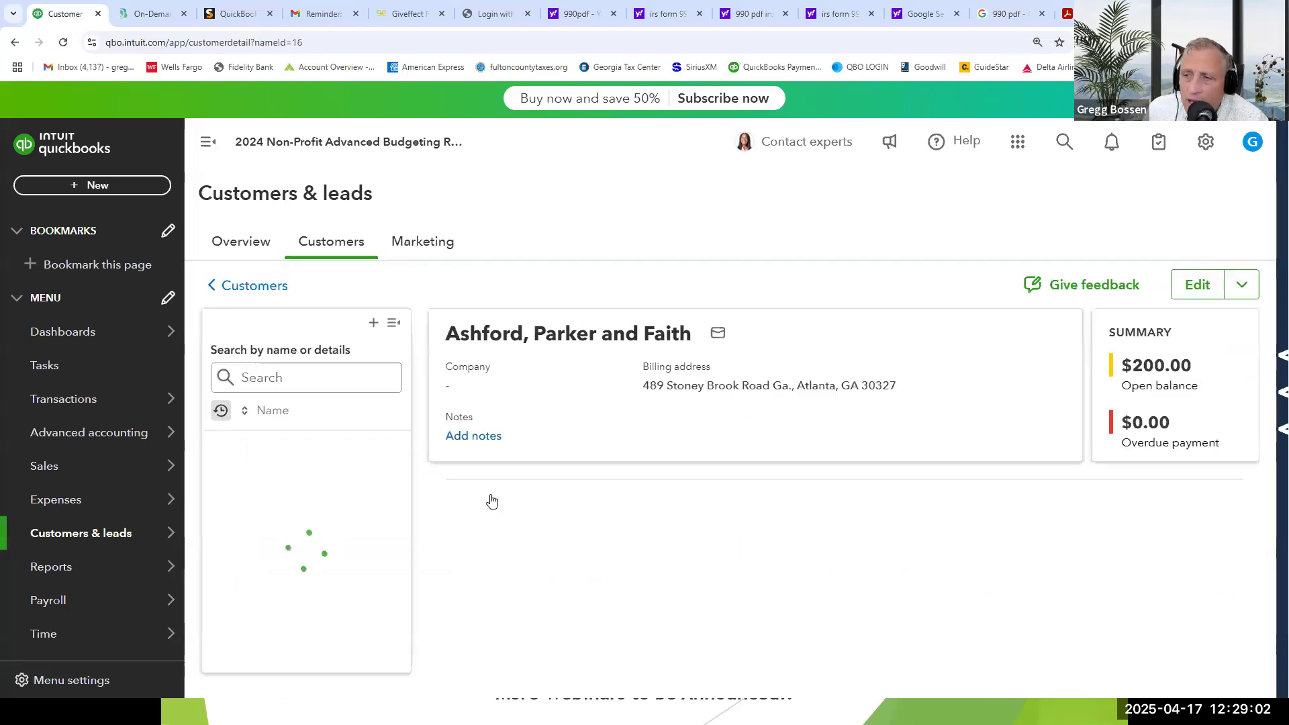
scroll(522, 516, "down", 3)
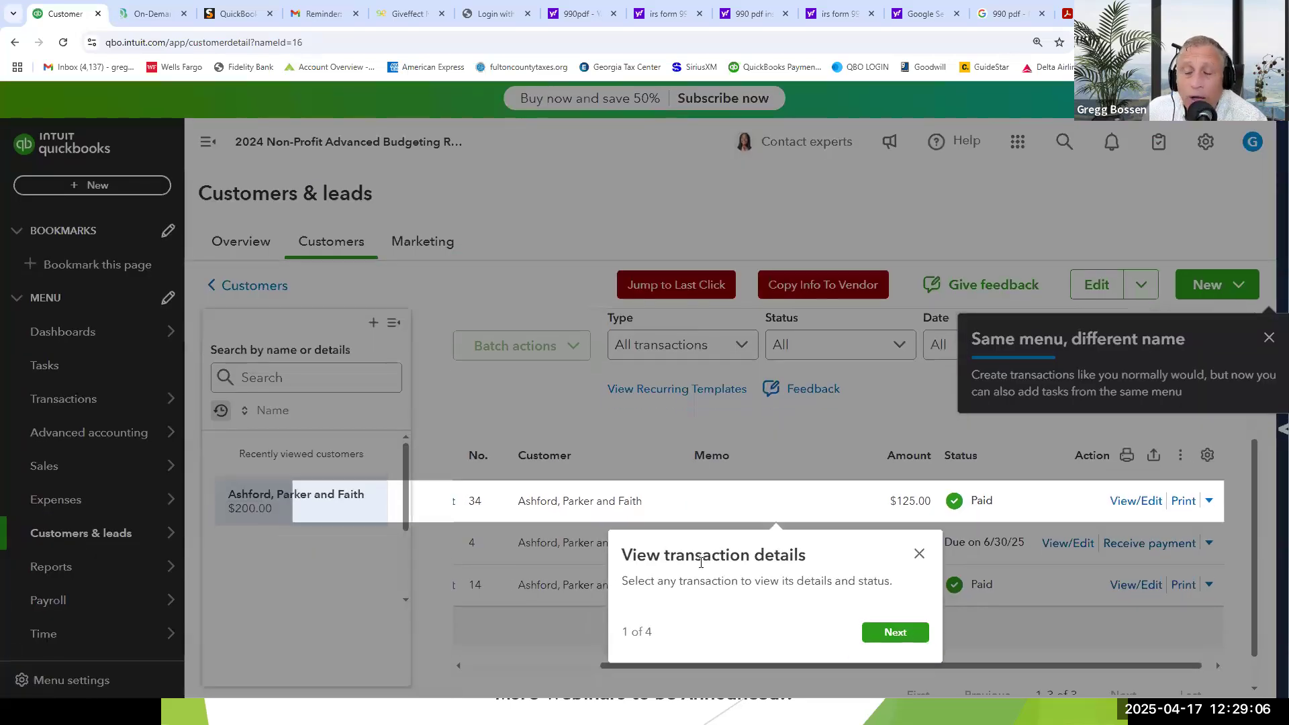
left_click(918, 553)
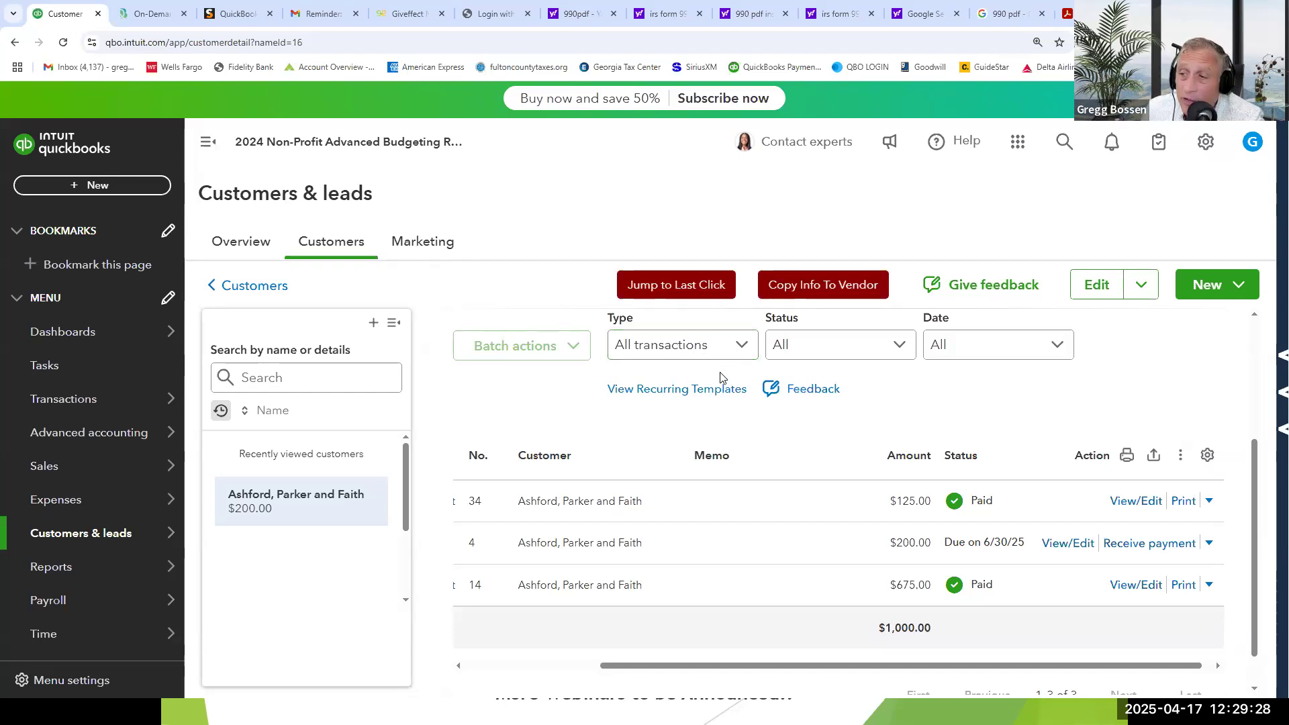
left_click(742, 345)
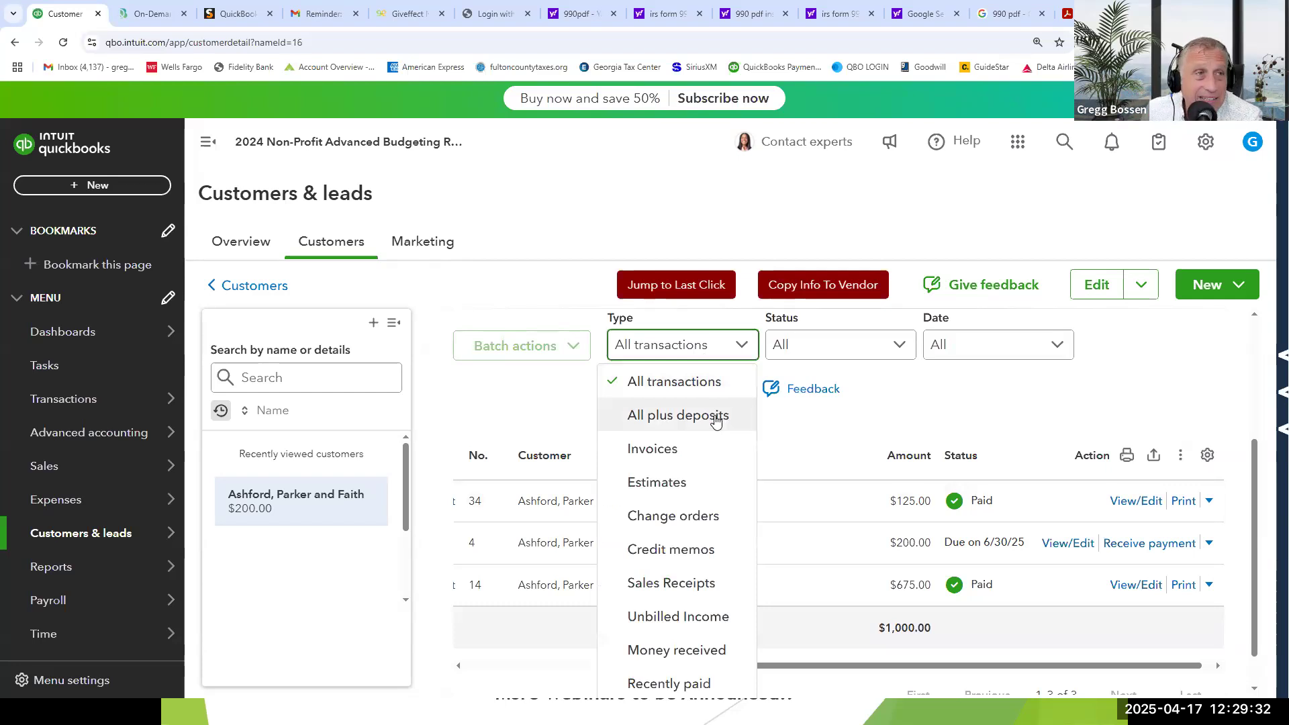
left_click(716, 418)
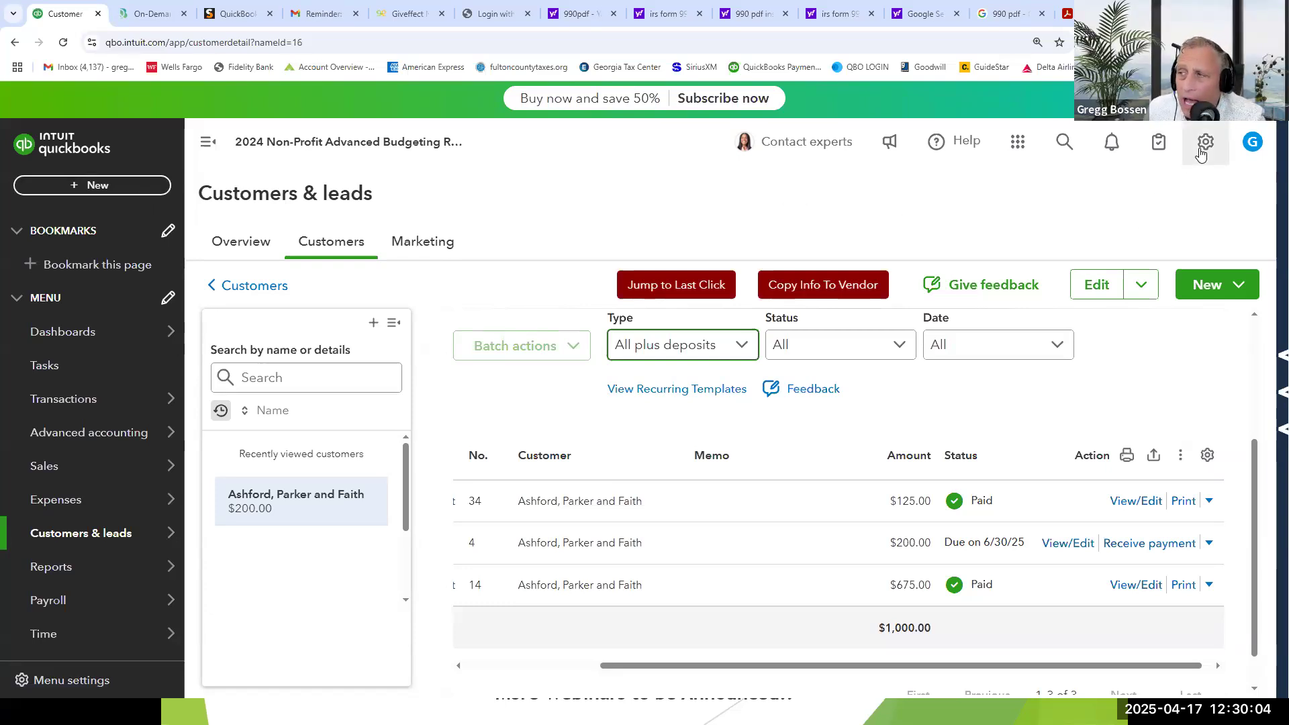
Open the products and services list, view the class choices for the *Amerigas service item, and close the item without saving
left_click(1202, 152)
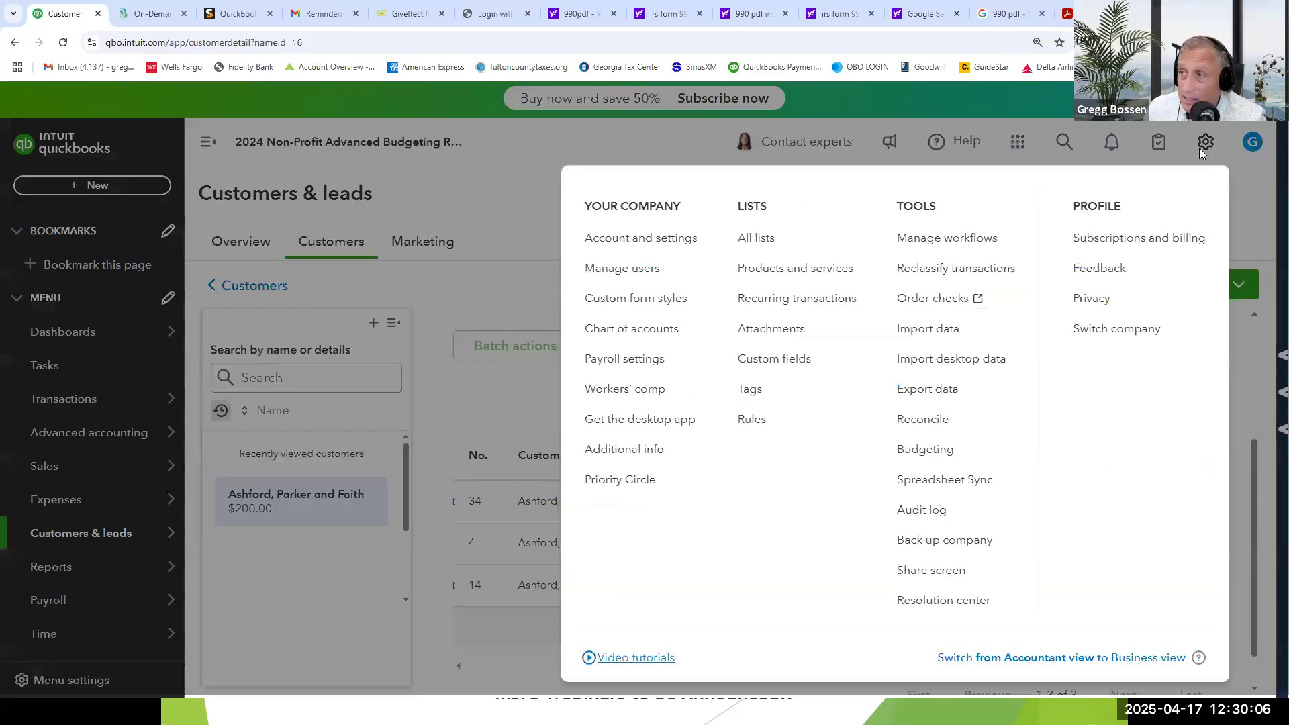
left_click(822, 271)
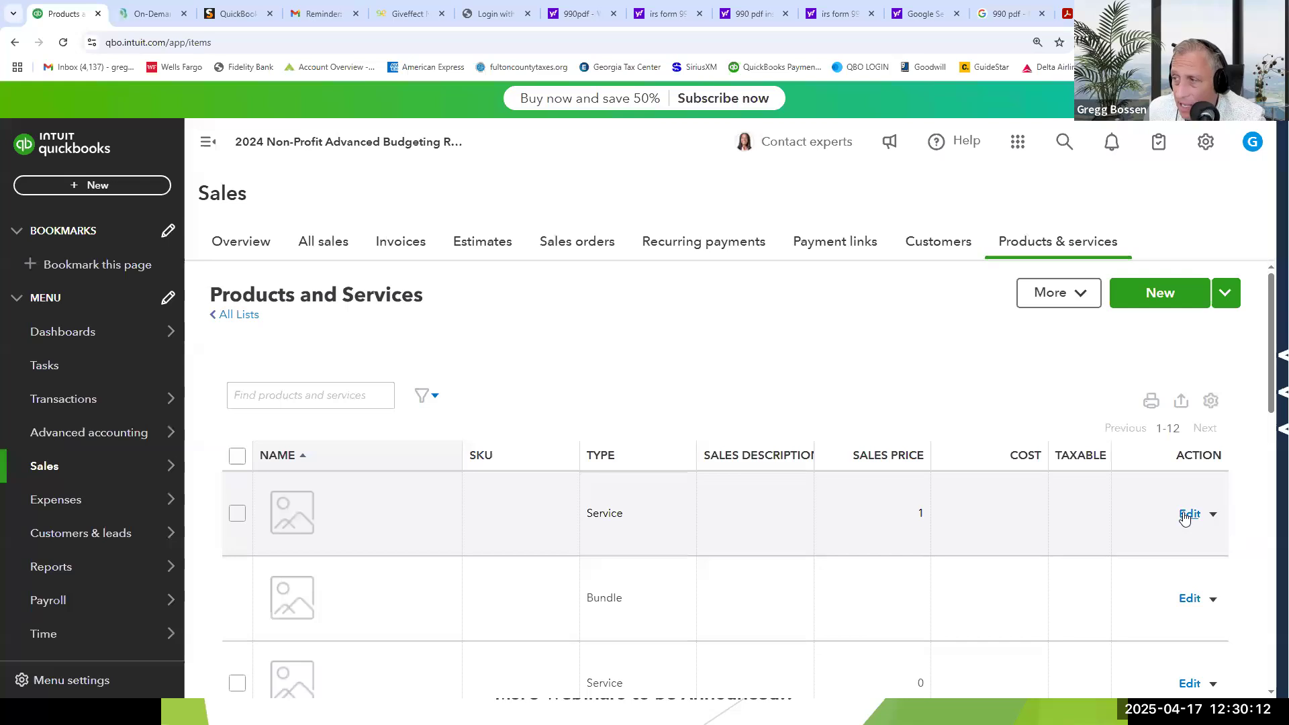
left_click(1188, 515)
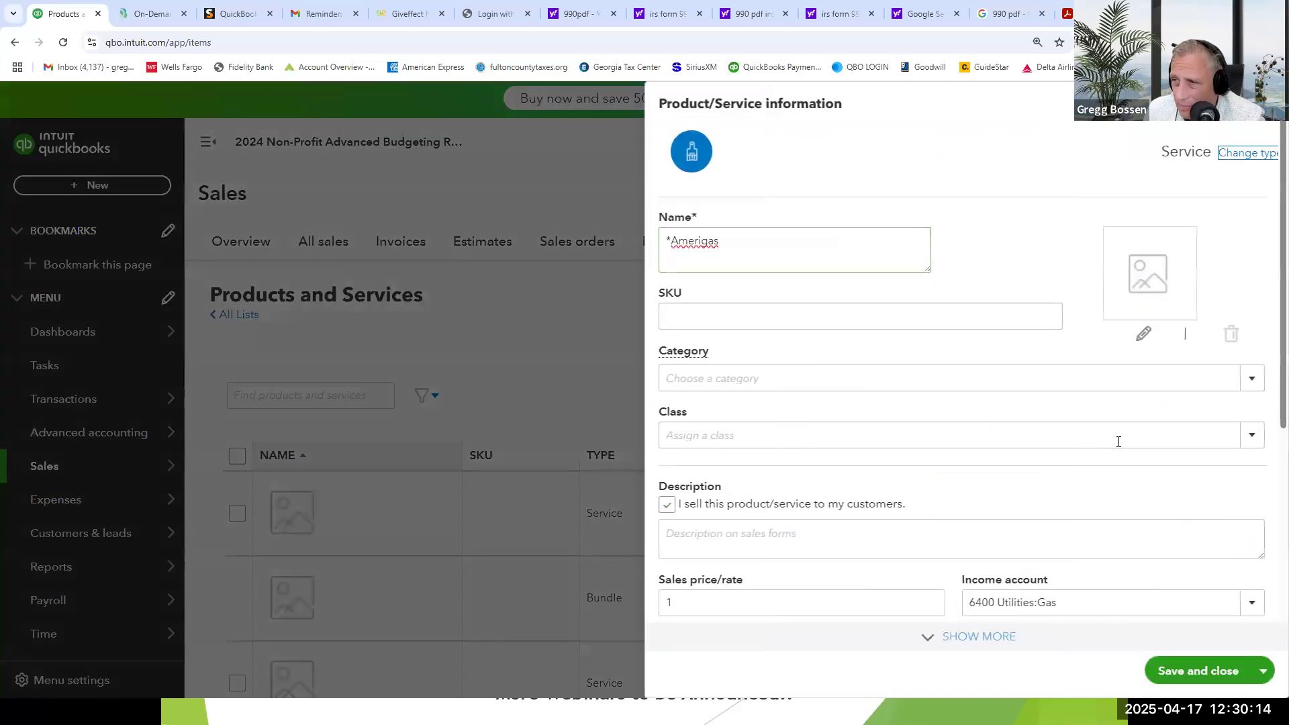
left_click(1250, 443)
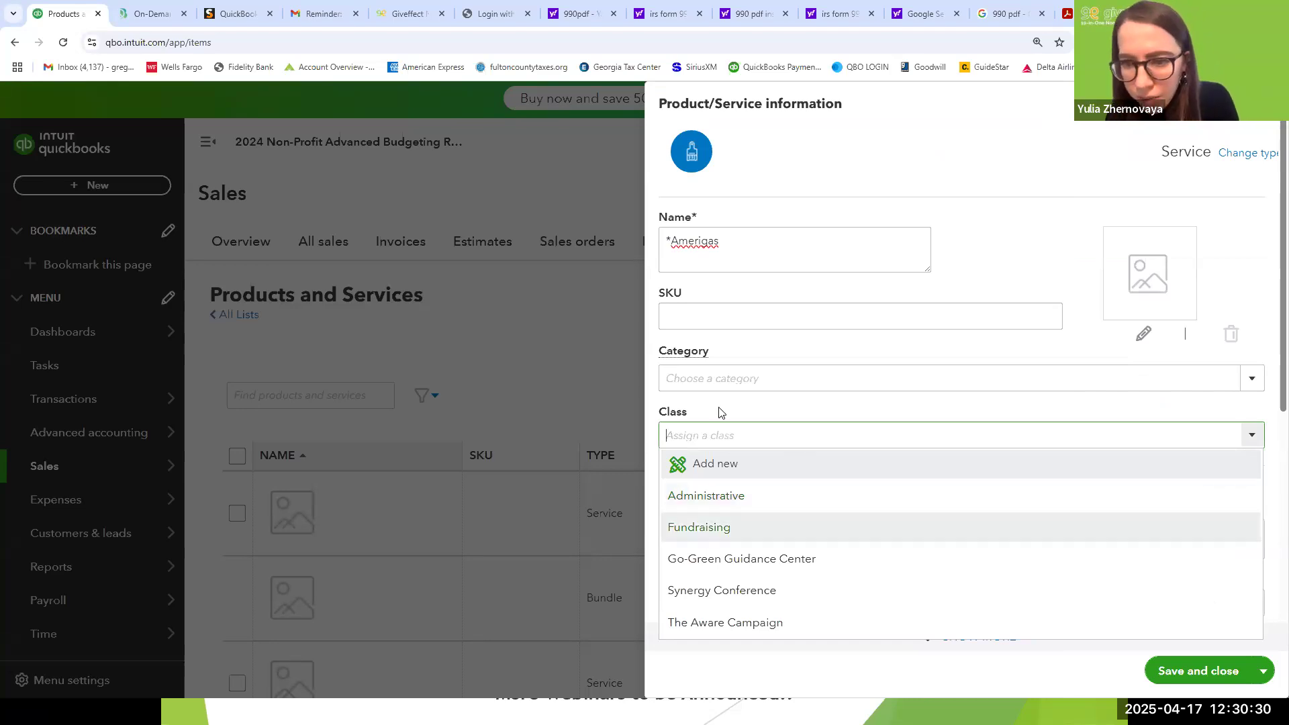
left_click(580, 168)
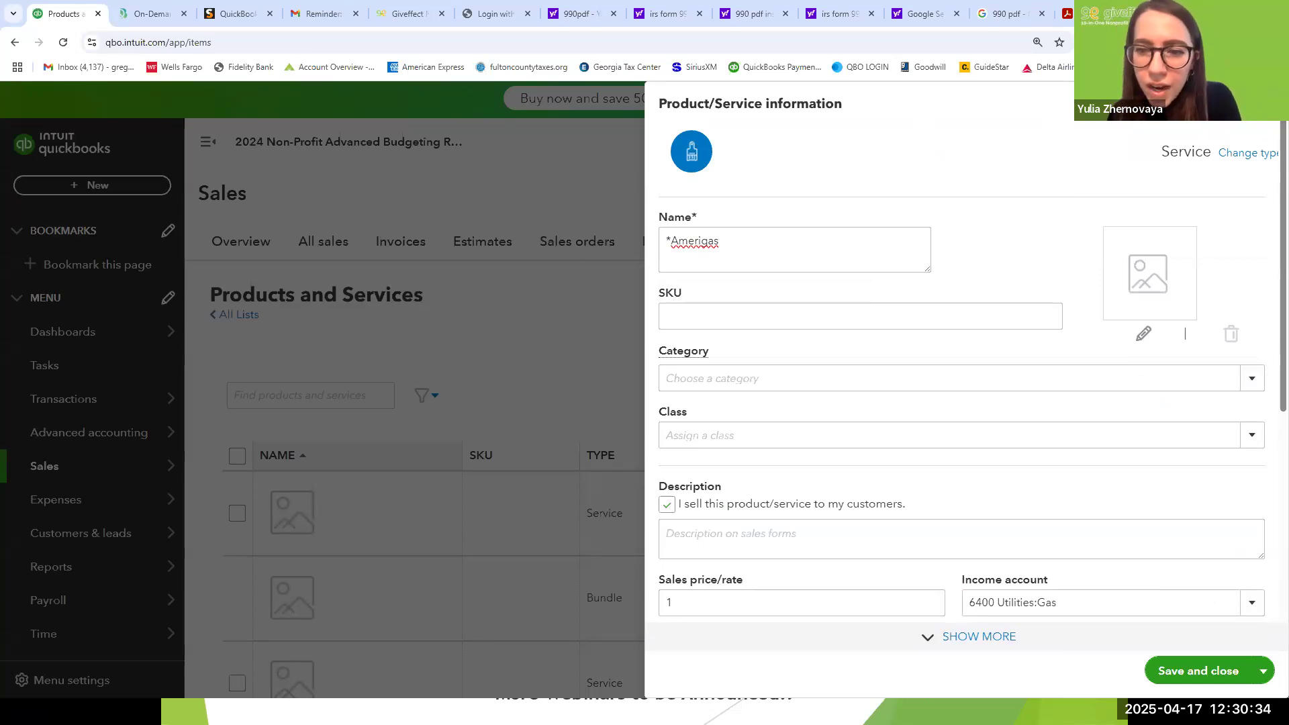
left_click(1262, 103)
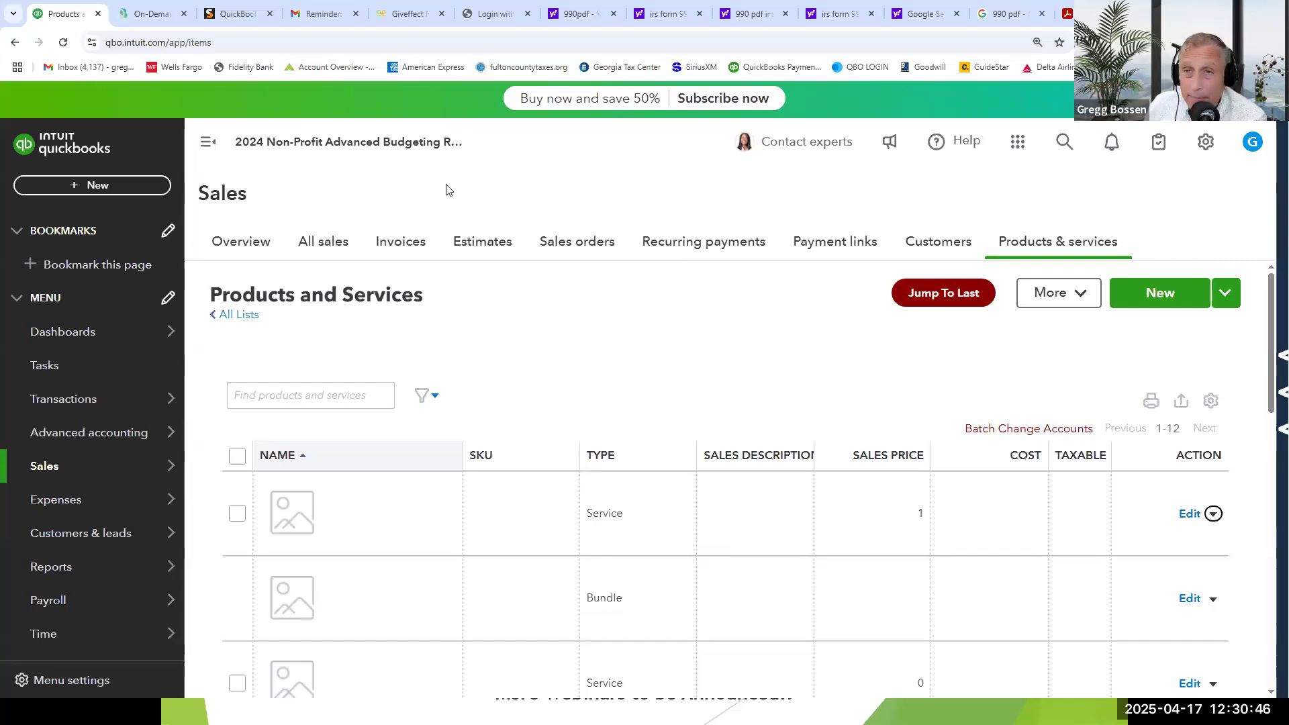
Start a new expense and set the first line's category to 6030 Postage and Delivery
left_click(118, 187)
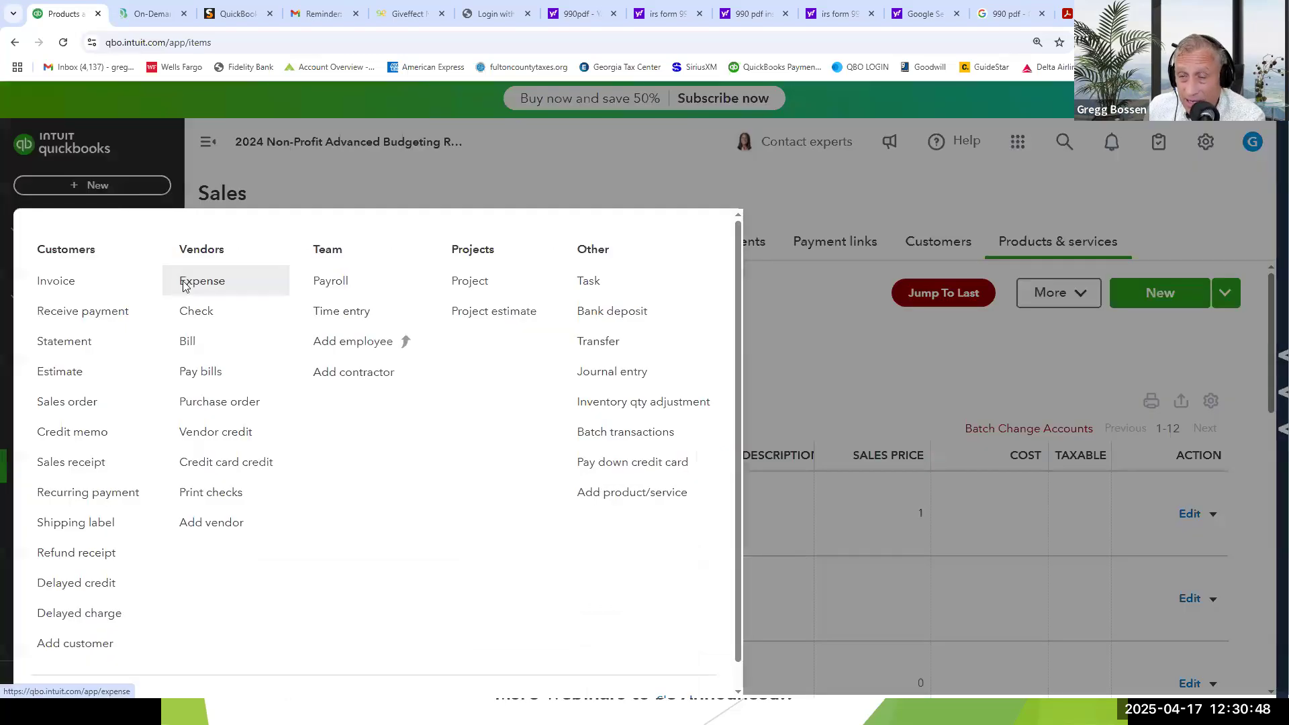
left_click(185, 281)
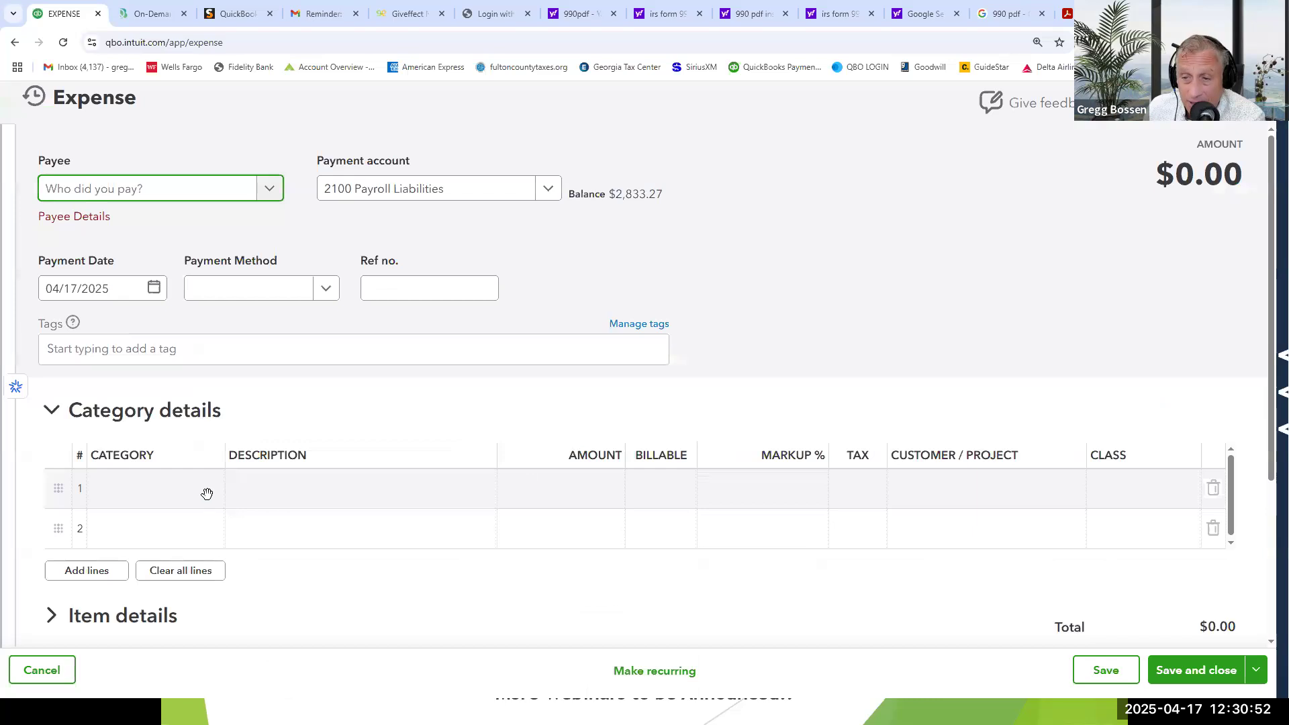
left_click(206, 501)
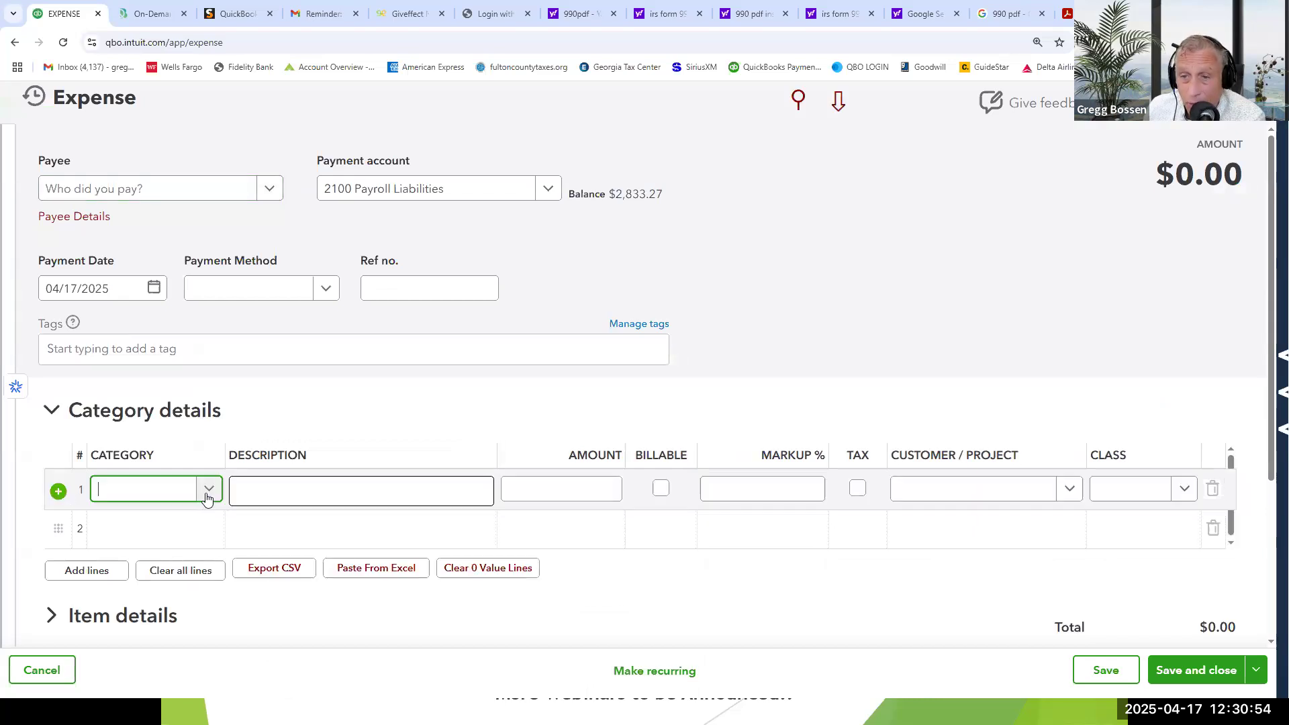
left_click(208, 489)
left_click(230, 393)
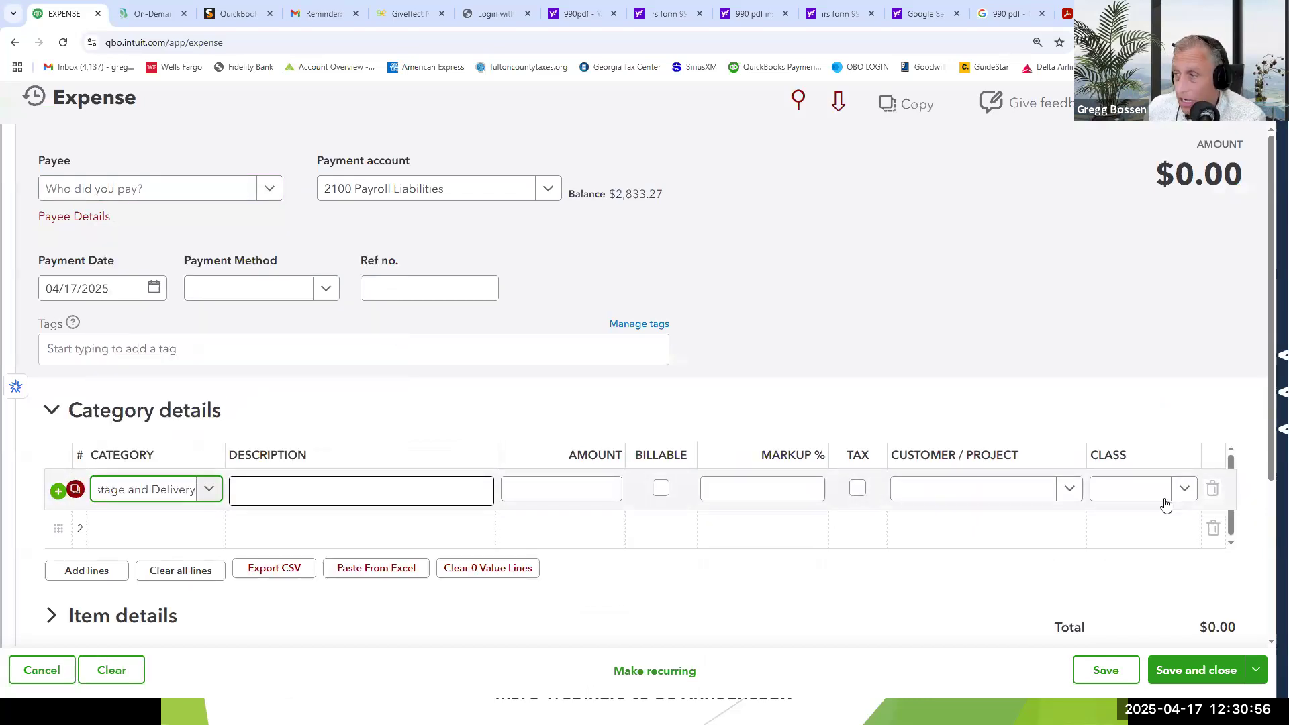
Assign the expense line to the Fundraising class and the Villa project under *RESTRICTED GRANTS, and leave the expense without saving
left_click(1184, 490)
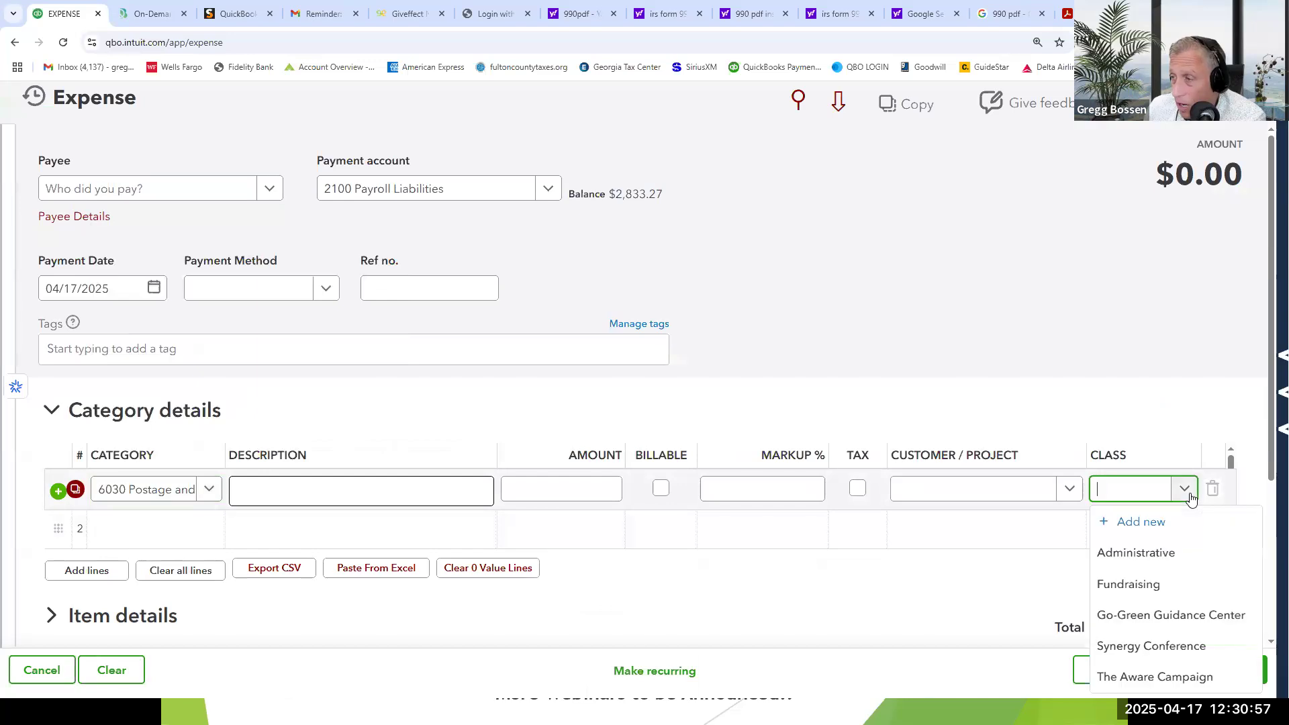
left_click(1144, 599)
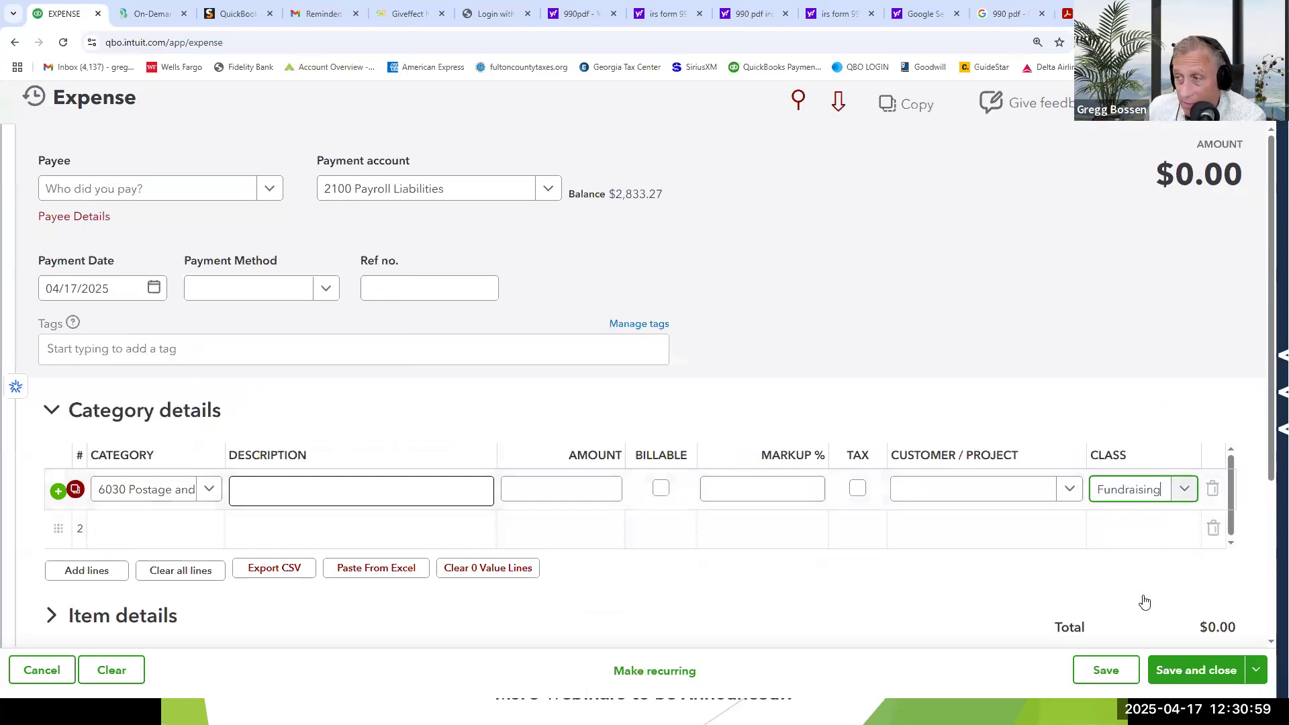
left_click(1069, 490)
left_click(1031, 333)
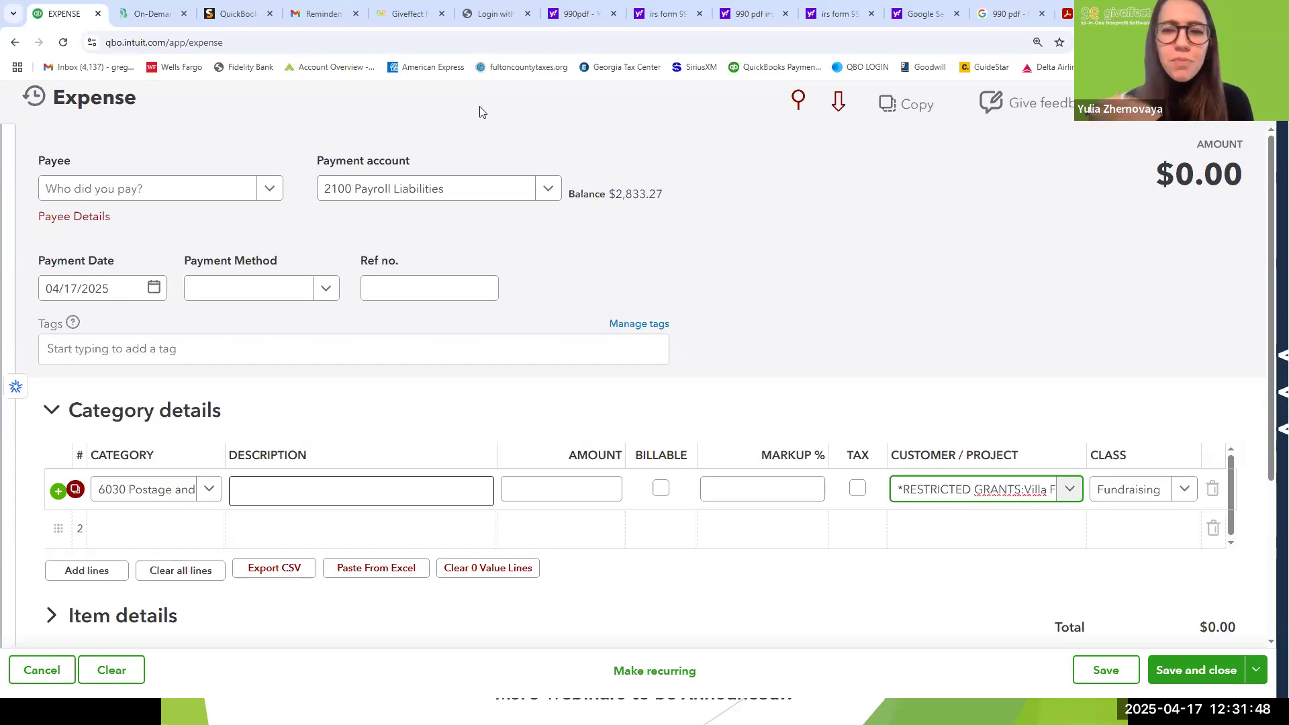
key("Escape")
left_click(682, 430)
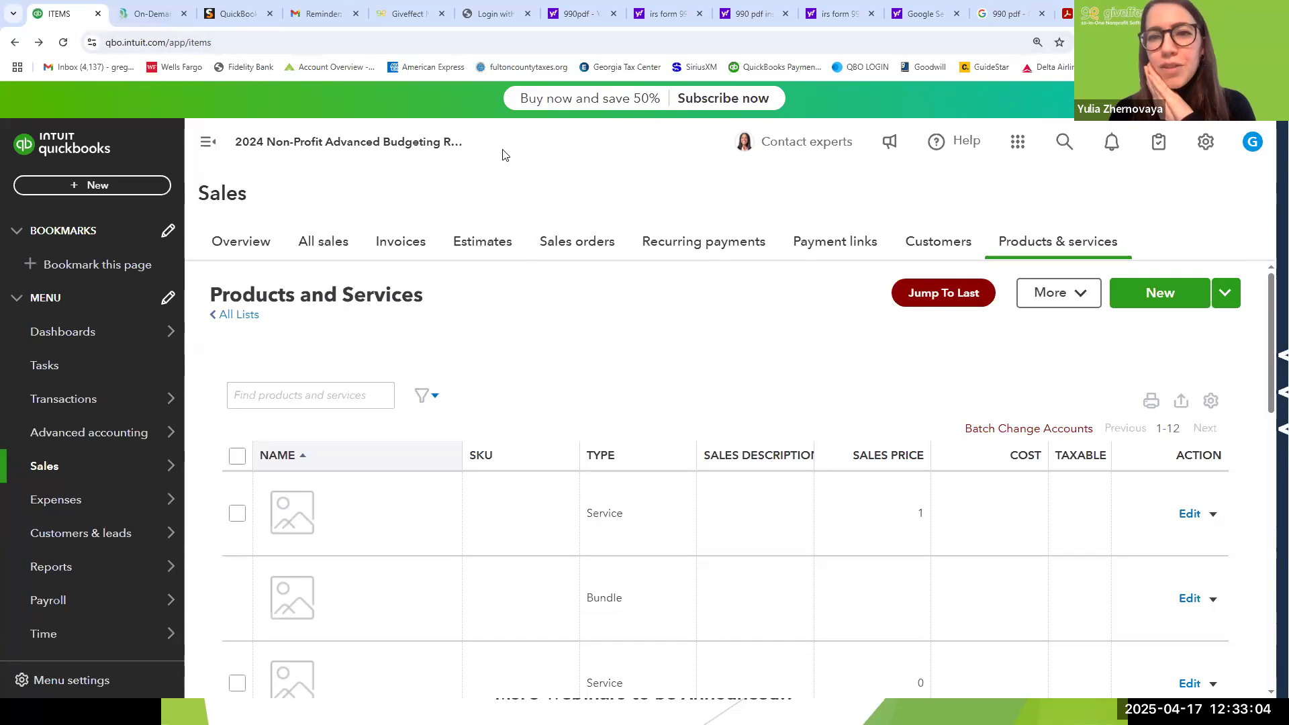
Switch to the Giveffect_promos PowerPoint slide show
key("alt+Tab")
key("alt+Tab")
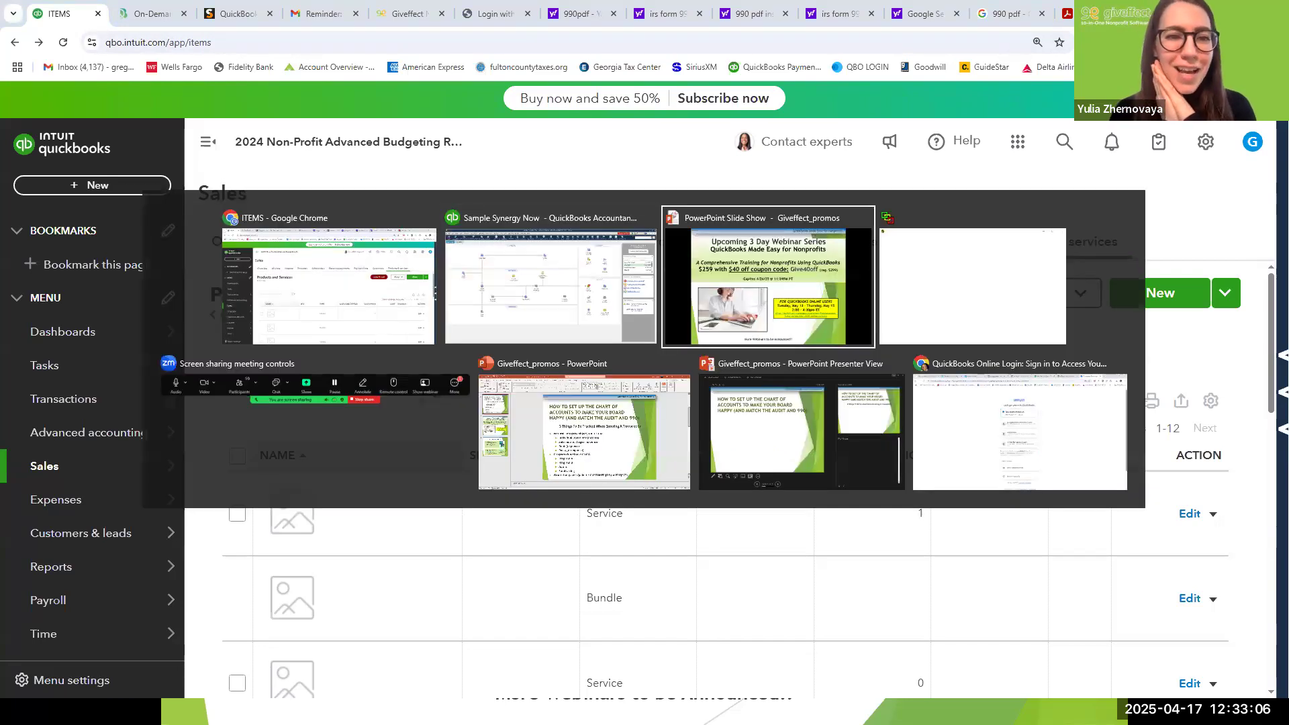